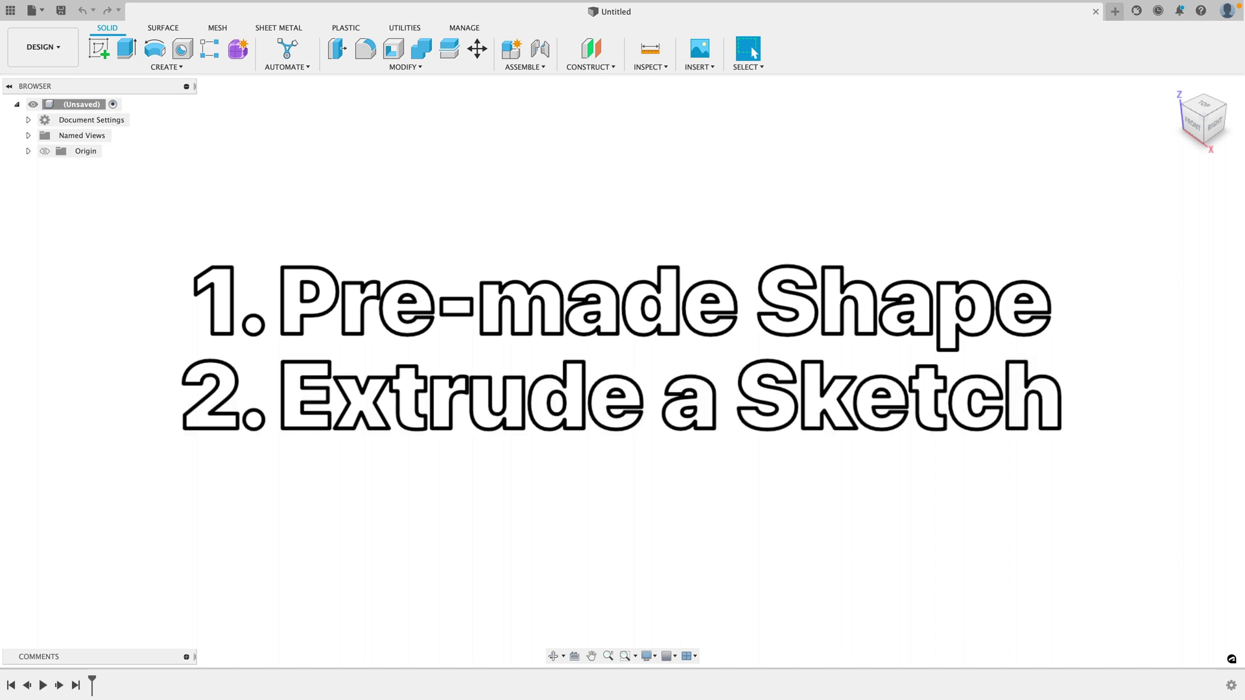
Step: Start the Box feature from the SOLID CREATE menu
click(172, 67)
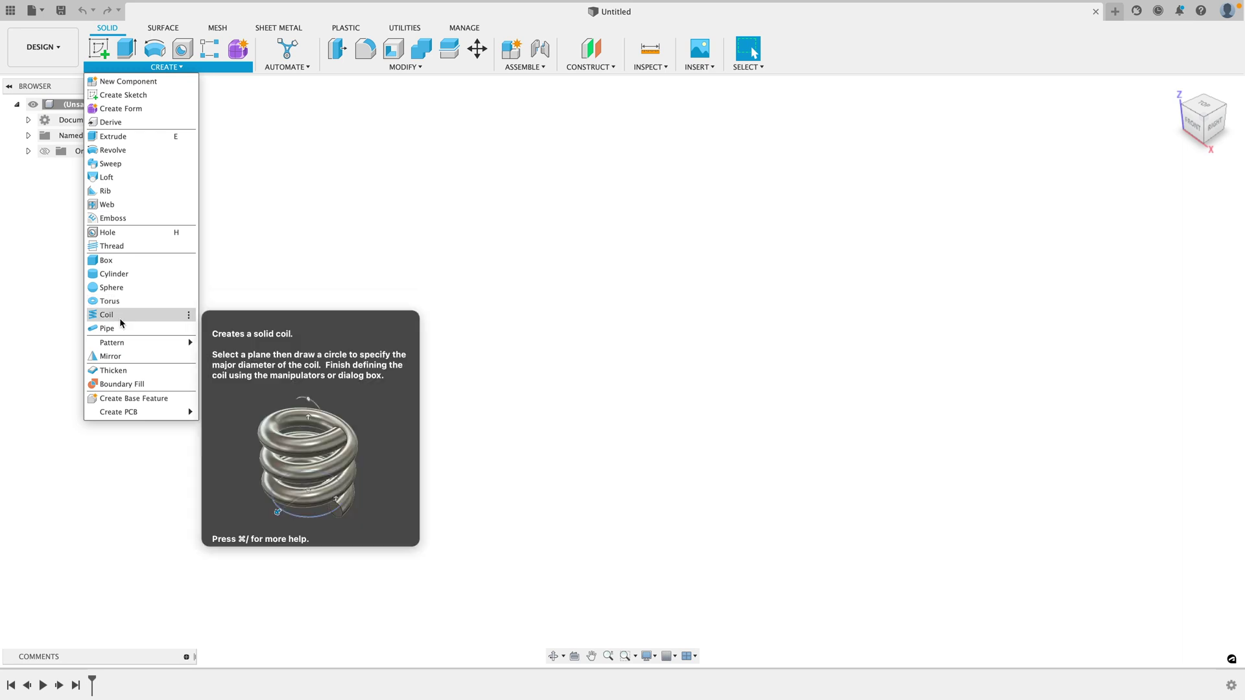
click(115, 267)
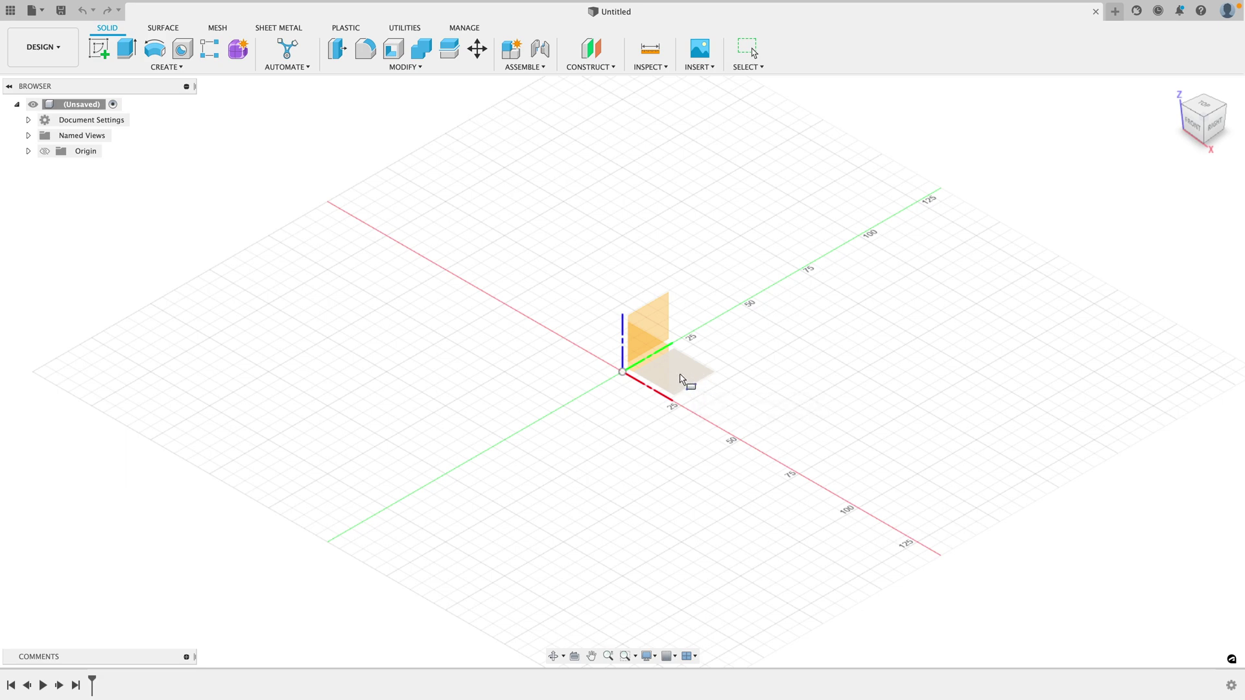
Step: Create a 40 × 40 × 20 mm box on the XY plane, cornered at the origin
click(680, 376)
click(622, 371)
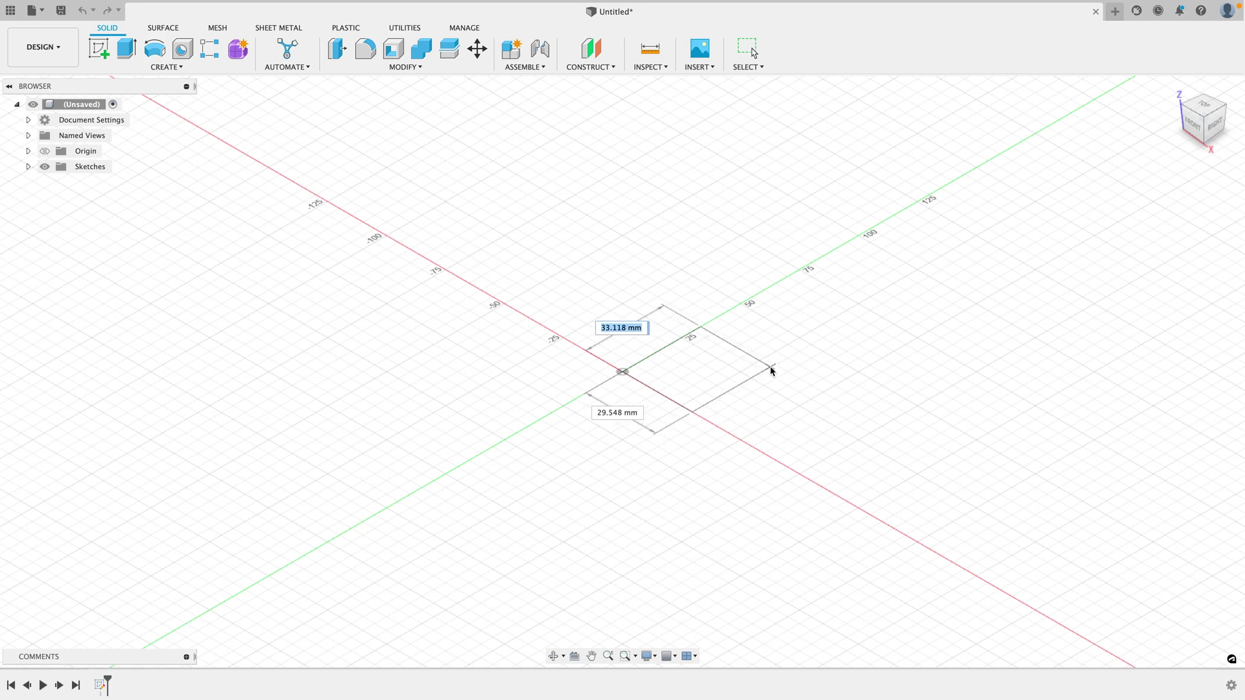
text(40)
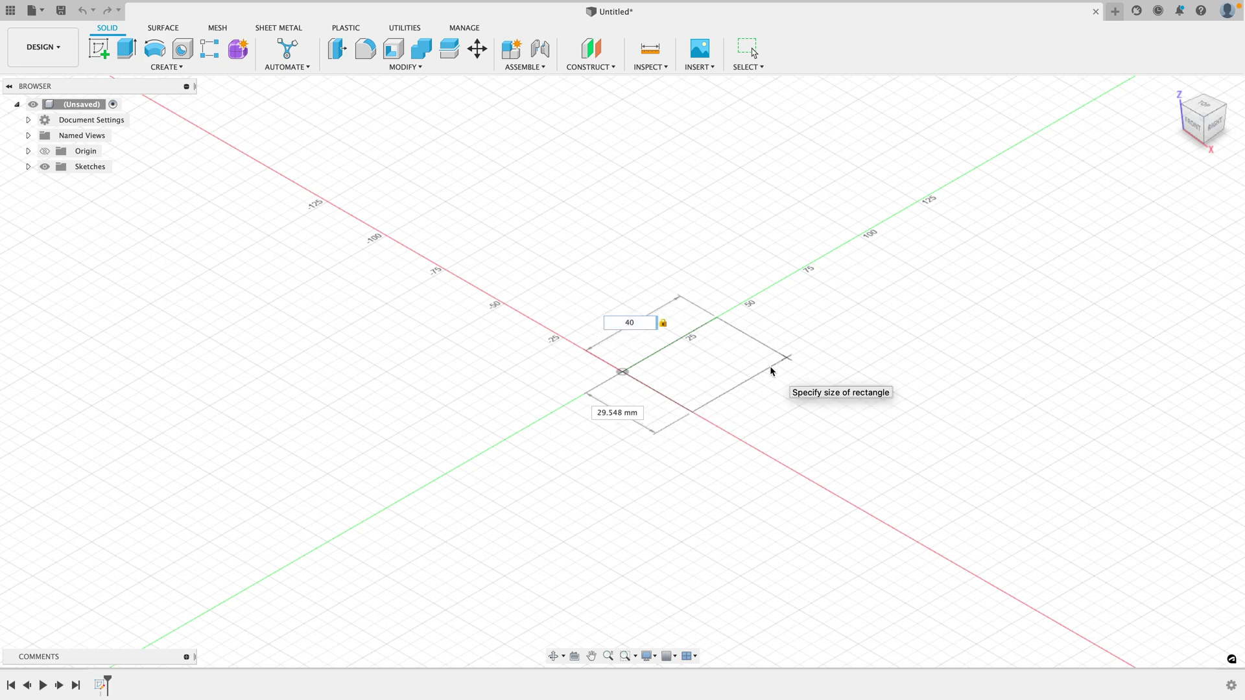
key(Tab)
text(40)
key(Return)
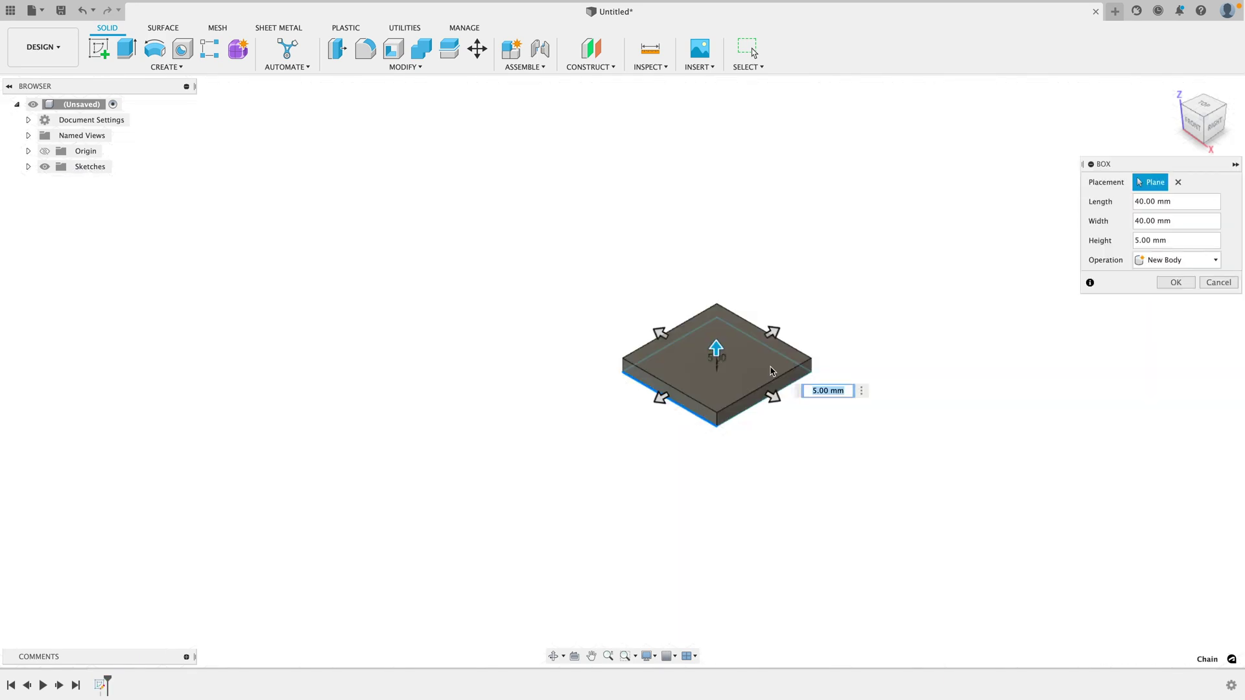
text(20)
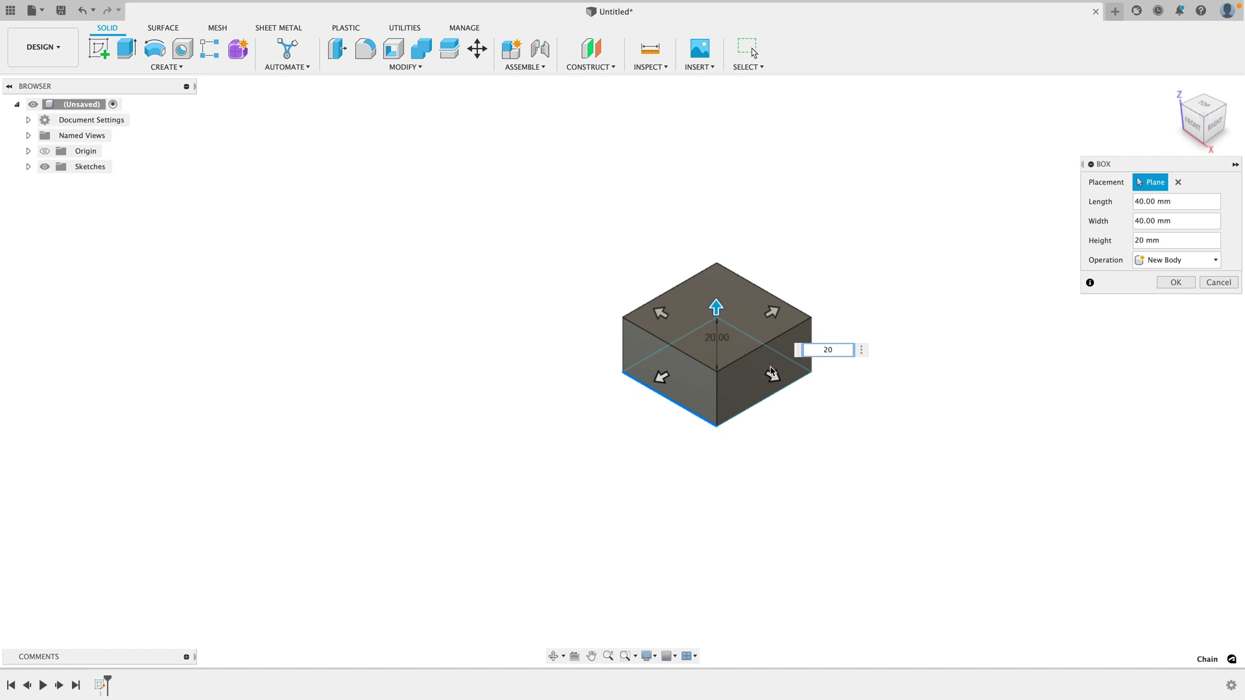
key(Return)
shift+middle_drag(859, 397, 761, 380)
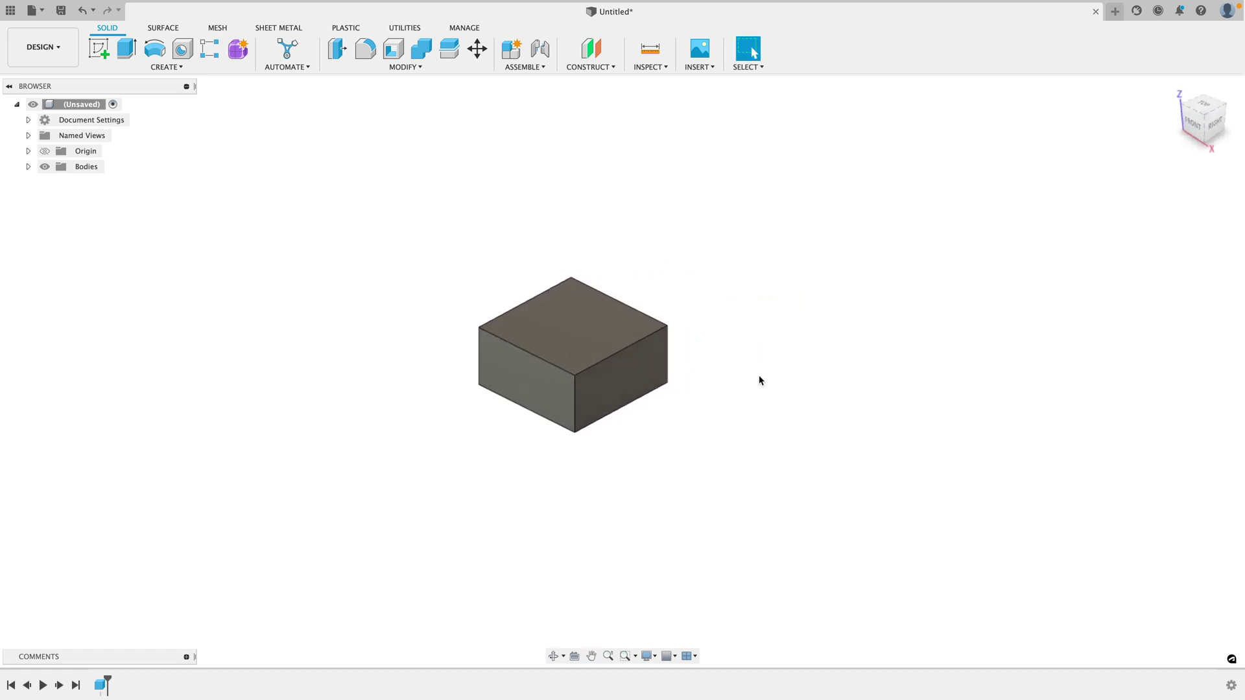
Step: Rename the box body from Body2 to Box1 in the Browser
shift+middle_drag(614, 361, 477, 453)
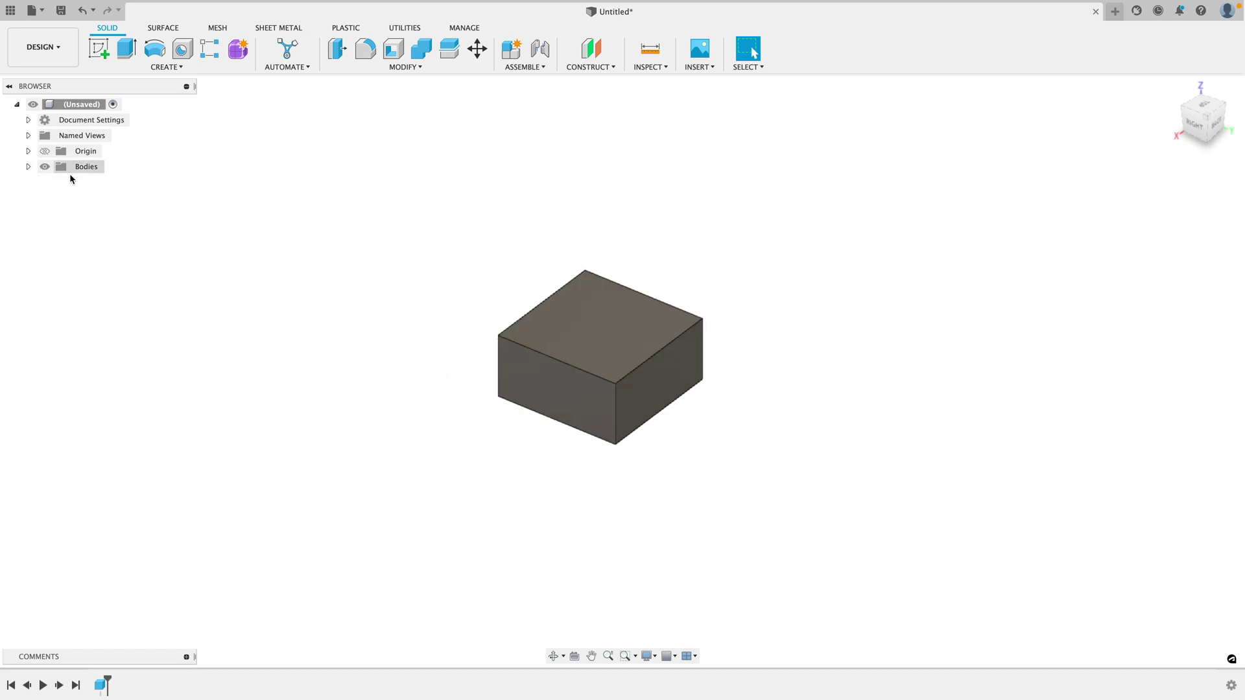
click(28, 166)
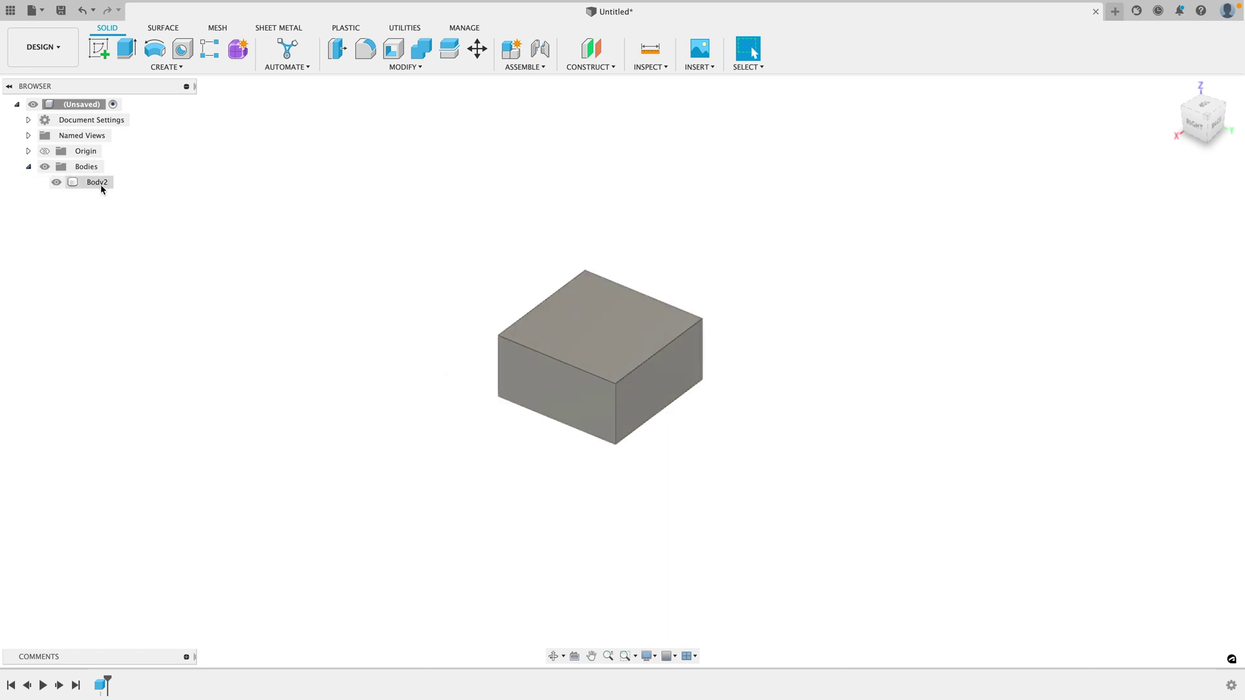
click(99, 185)
double_click(100, 184)
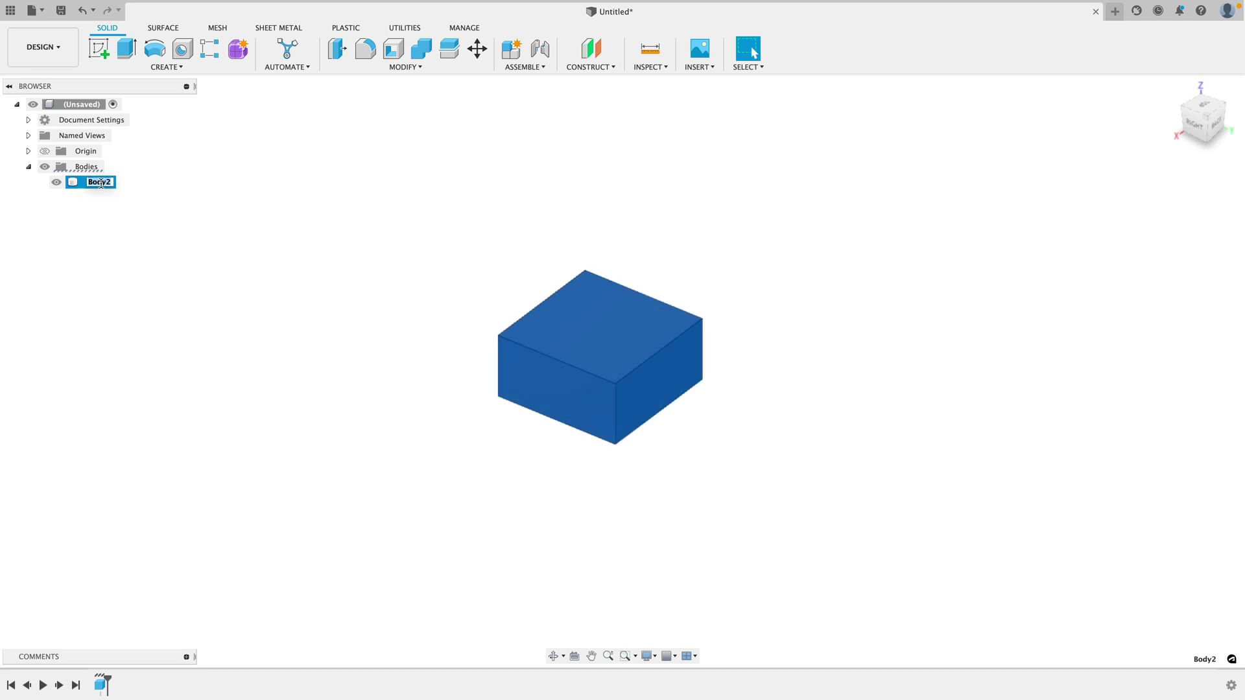
text(Box1)
key(Return)
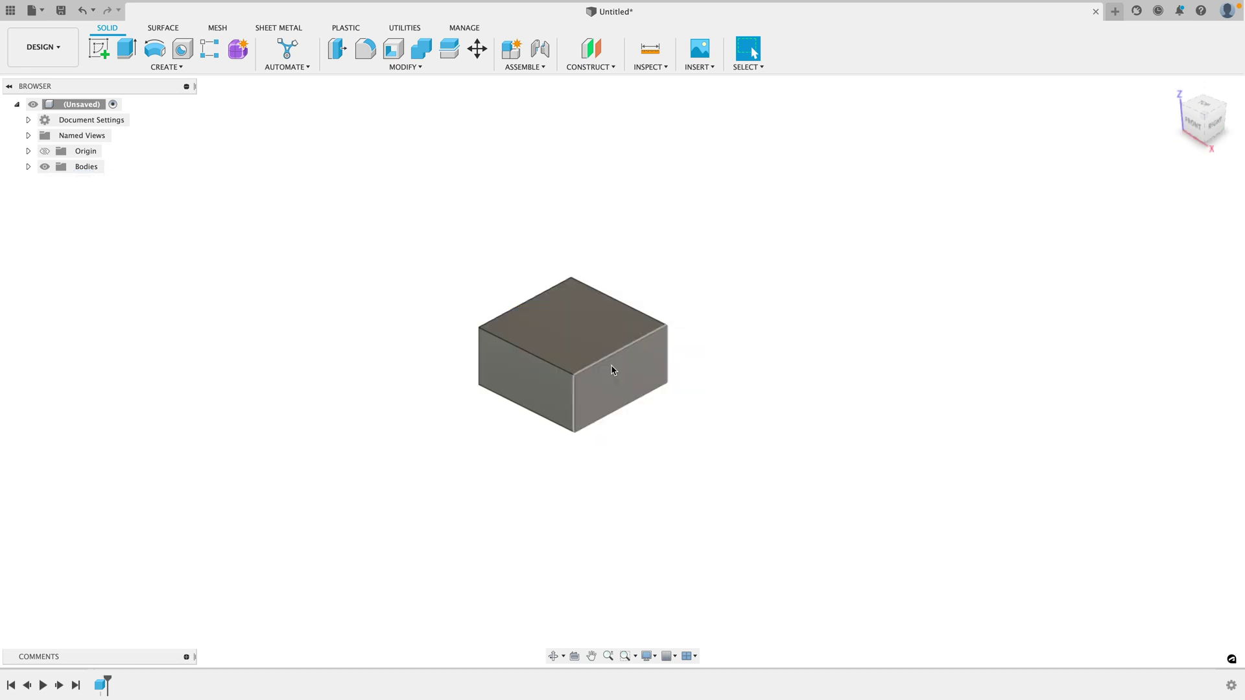
Step: Undo the Box1 body and start a new sketch on the XY ground plane
key(super+z)
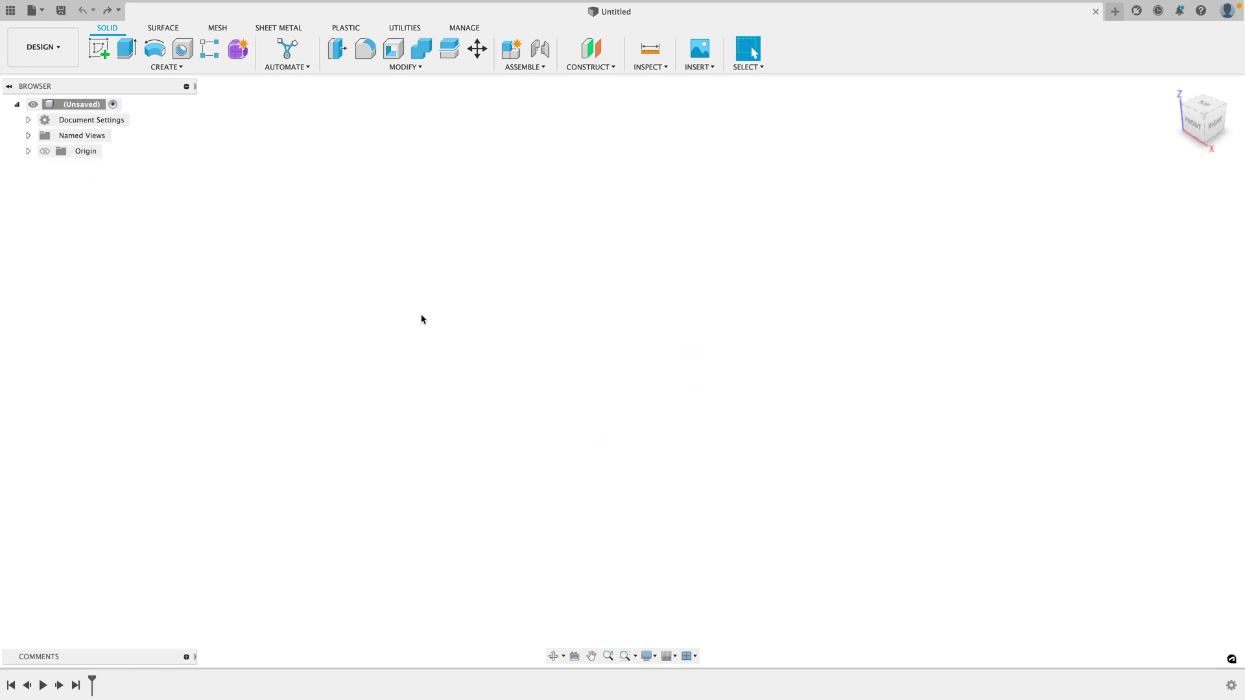
click(97, 56)
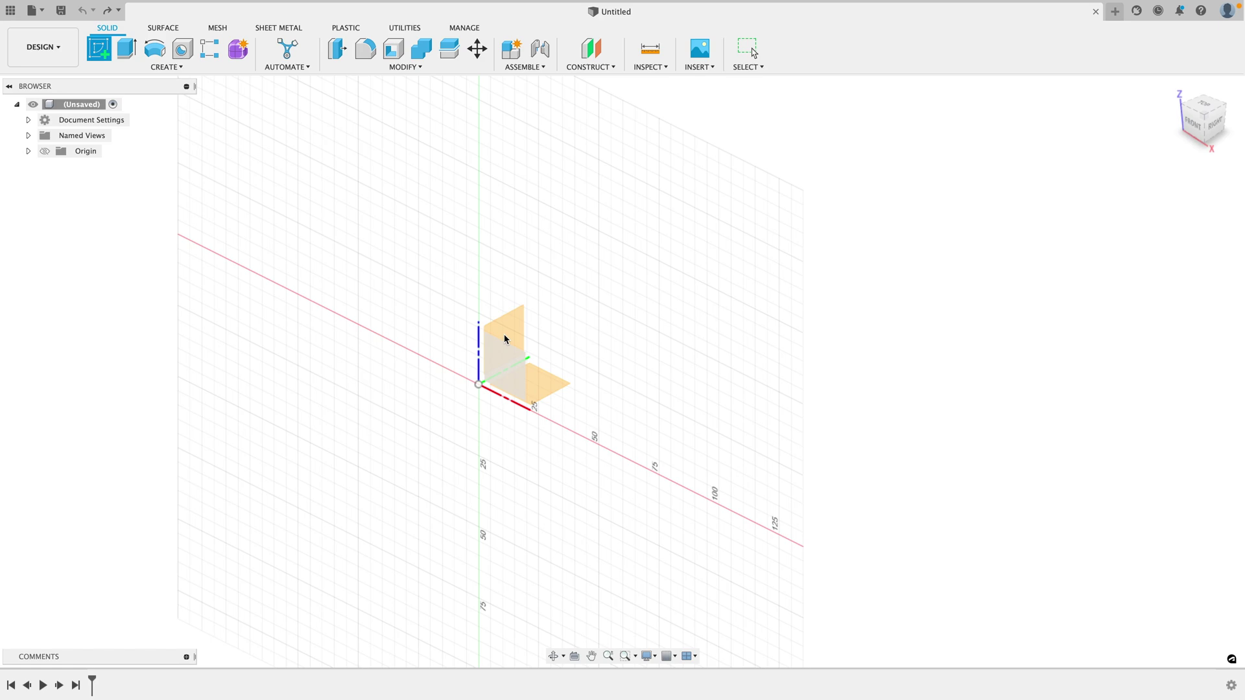
click(542, 386)
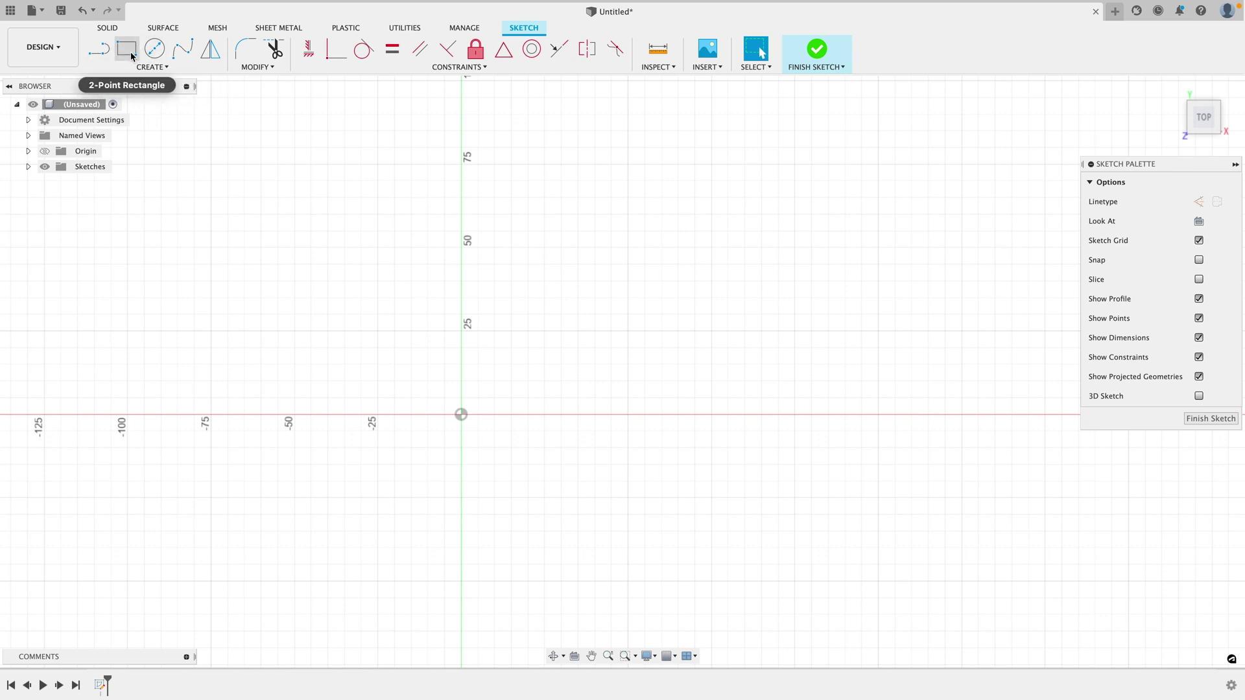
Step: Draw a 40 × 40 mm two-point rectangle starting at the sketch origin
click(131, 55)
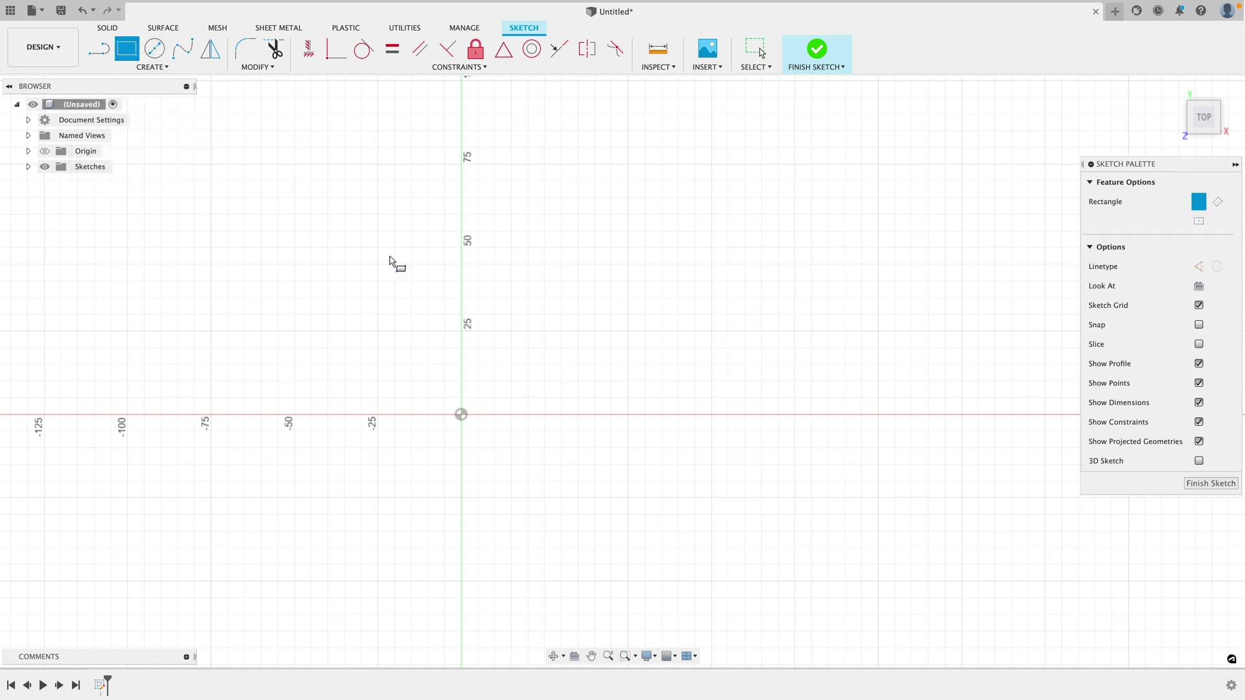
click(462, 413)
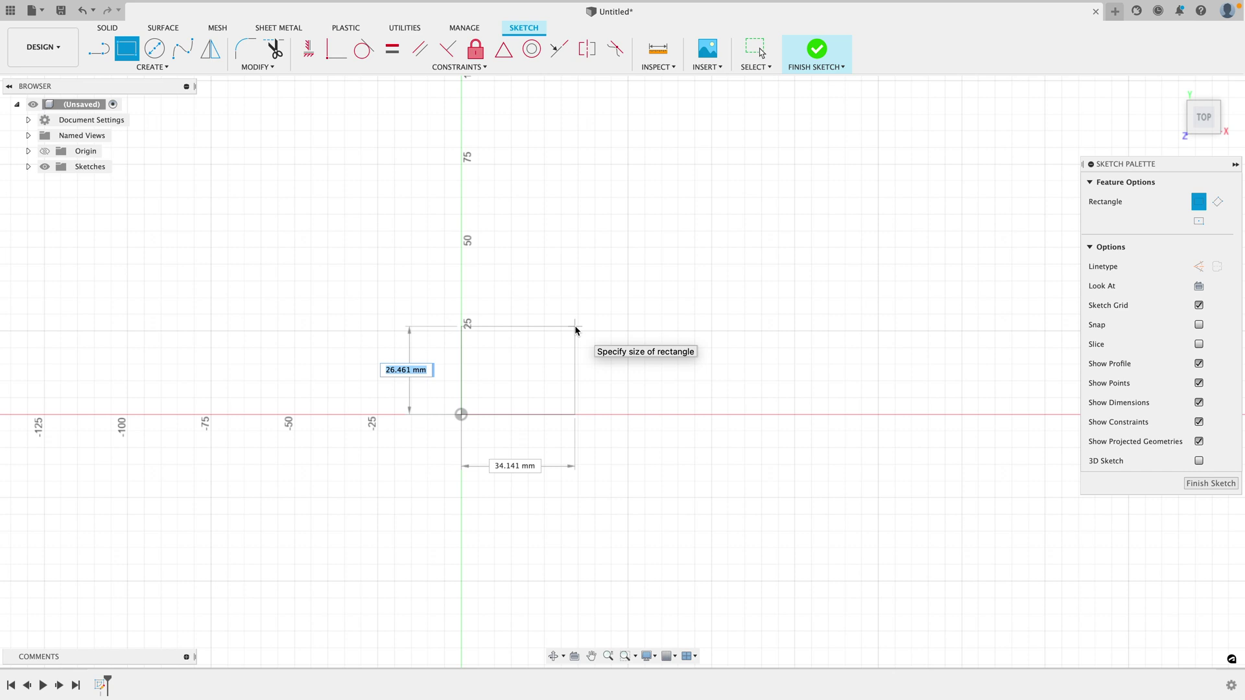
text(40)
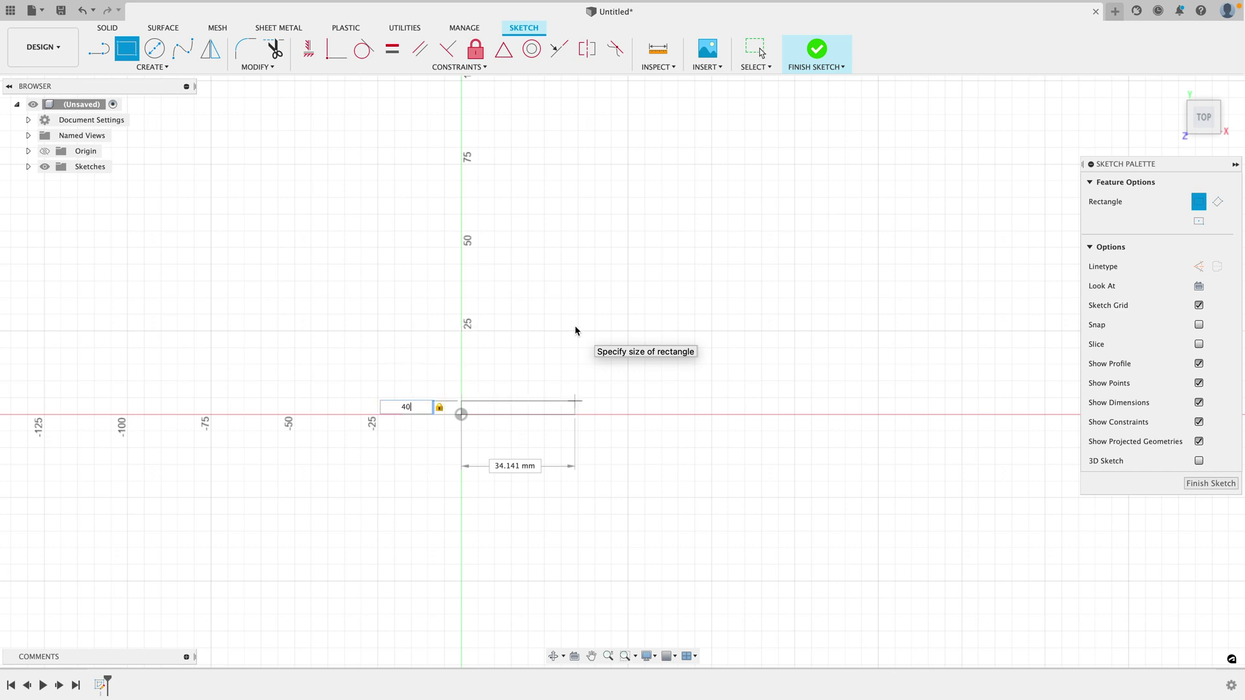
key(Tab)
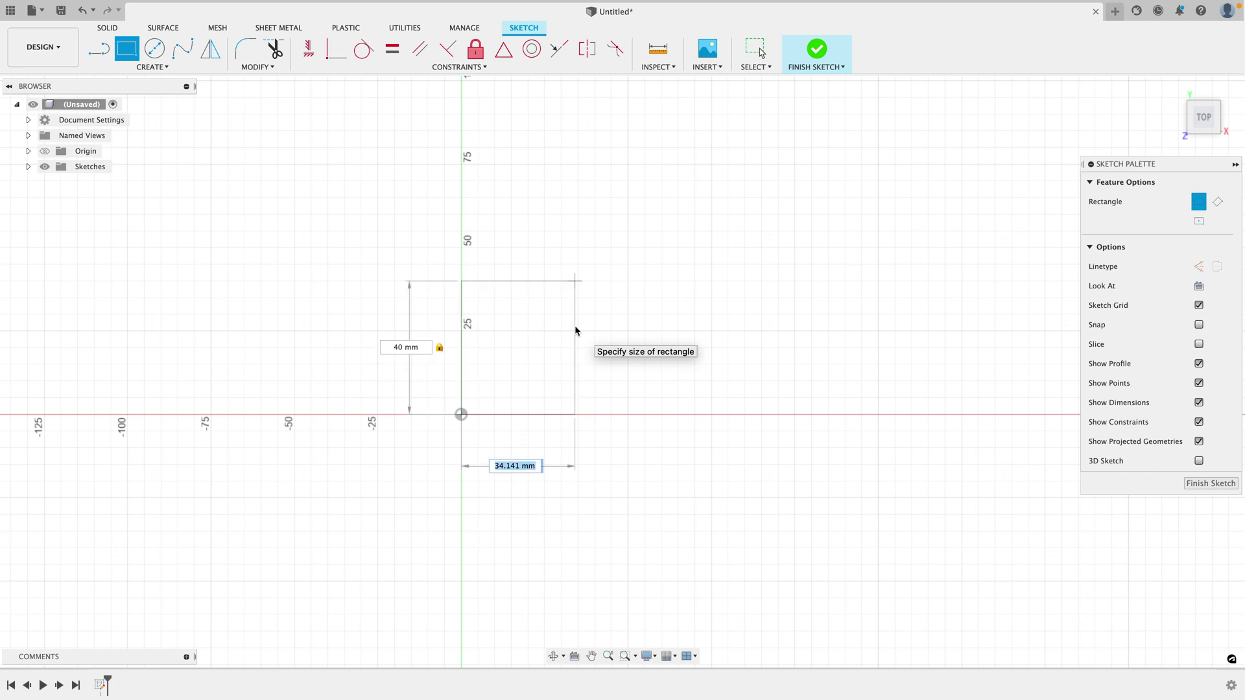
text(40)
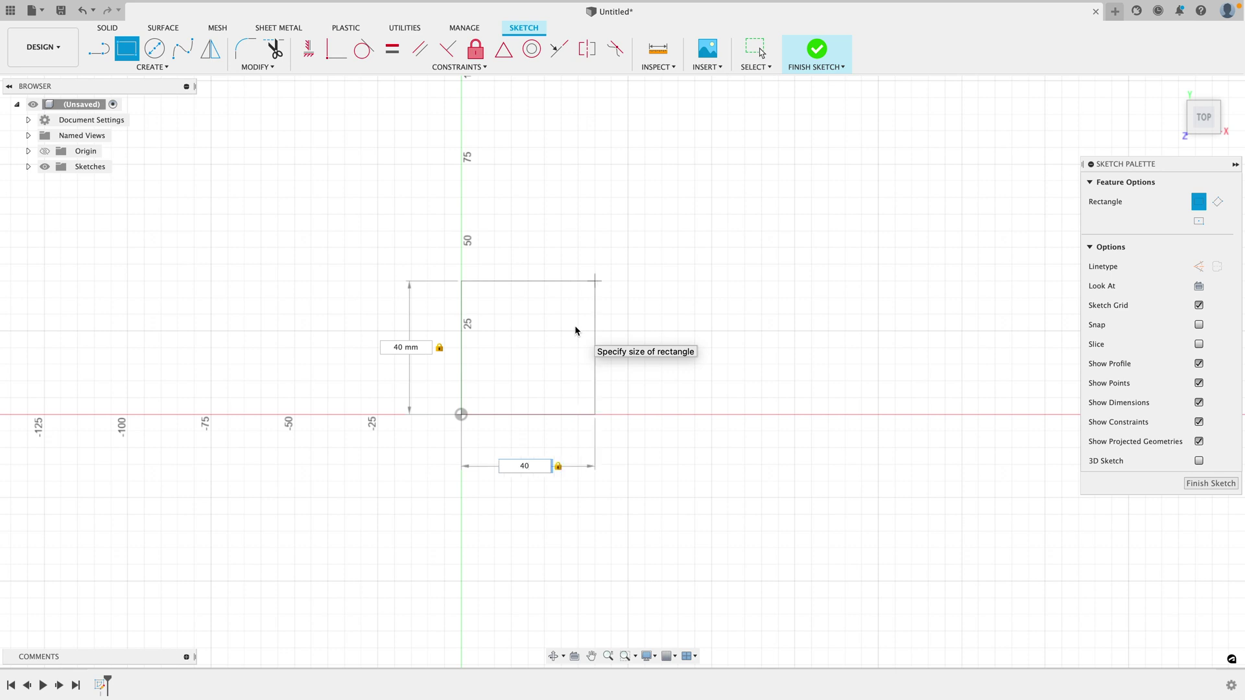
key(Return)
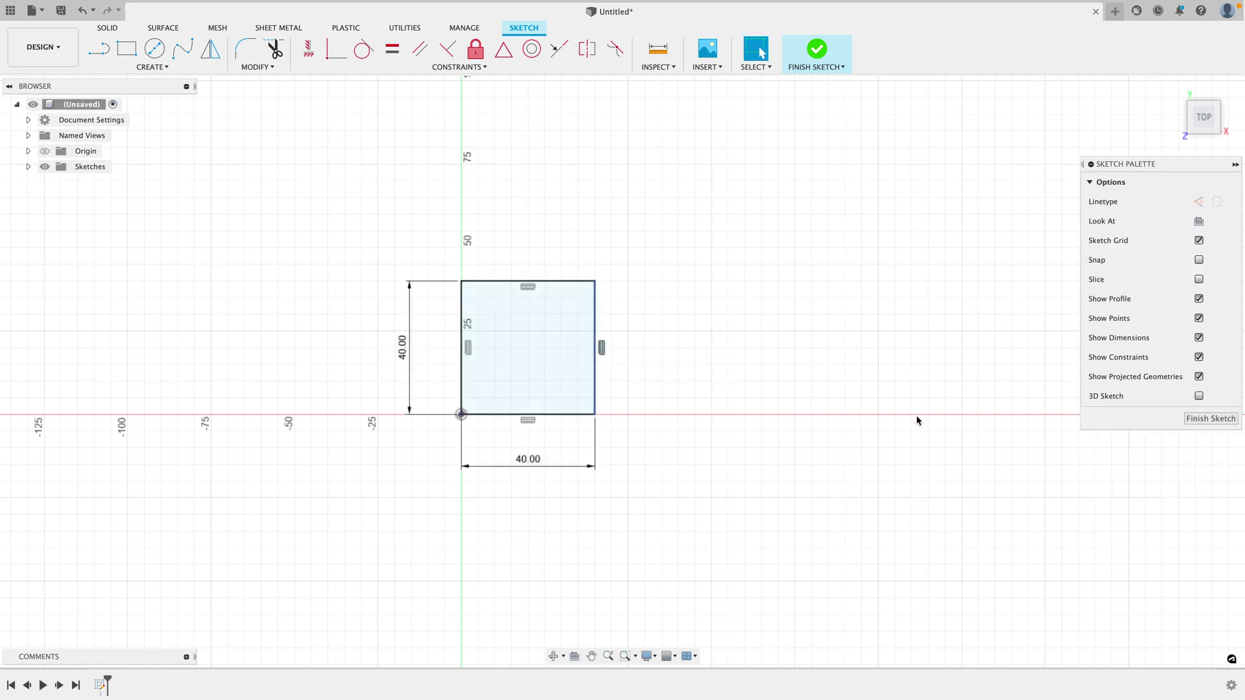
middle_drag(795, 400, 737, 412)
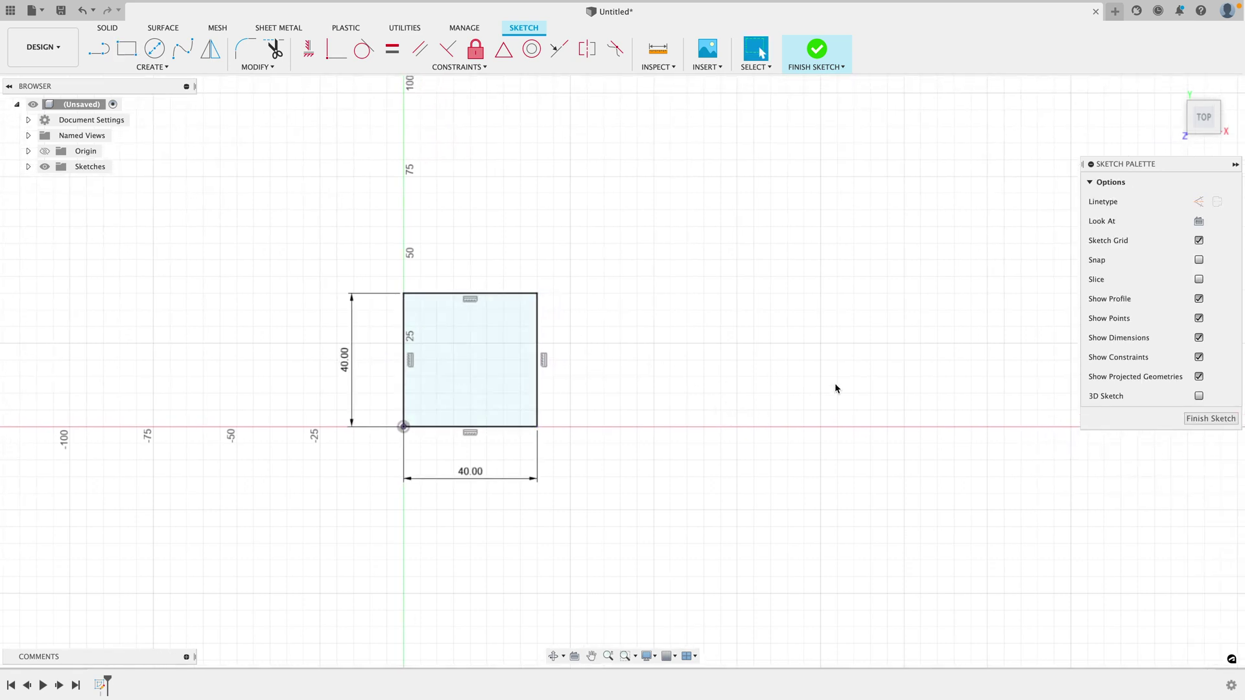
Step: Finish the sketch and extrude the square profile 20 mm into a solid block
click(1210, 418)
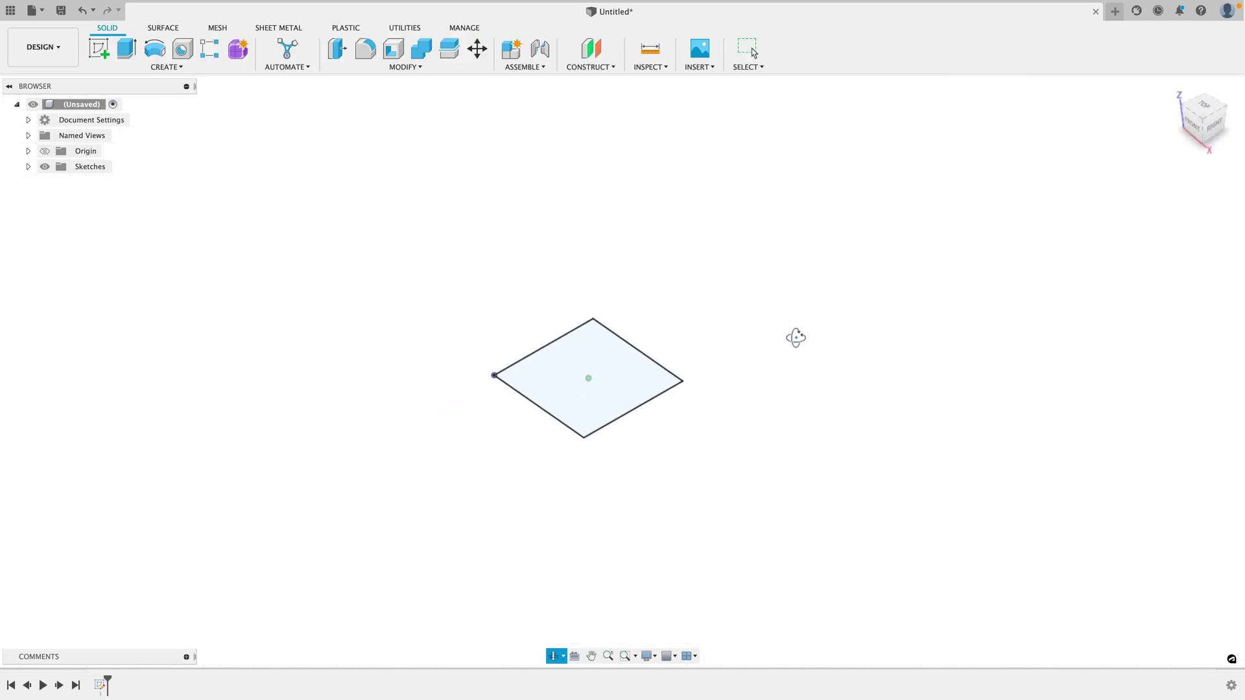
key(Escape)
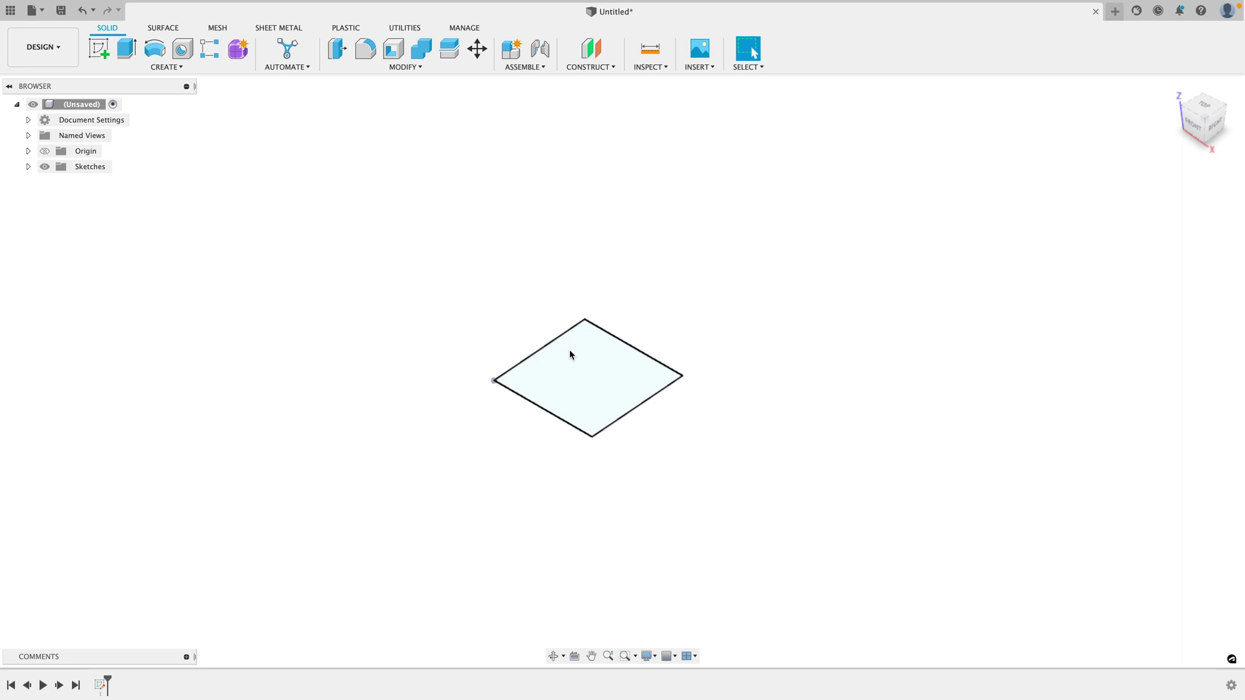
click(579, 376)
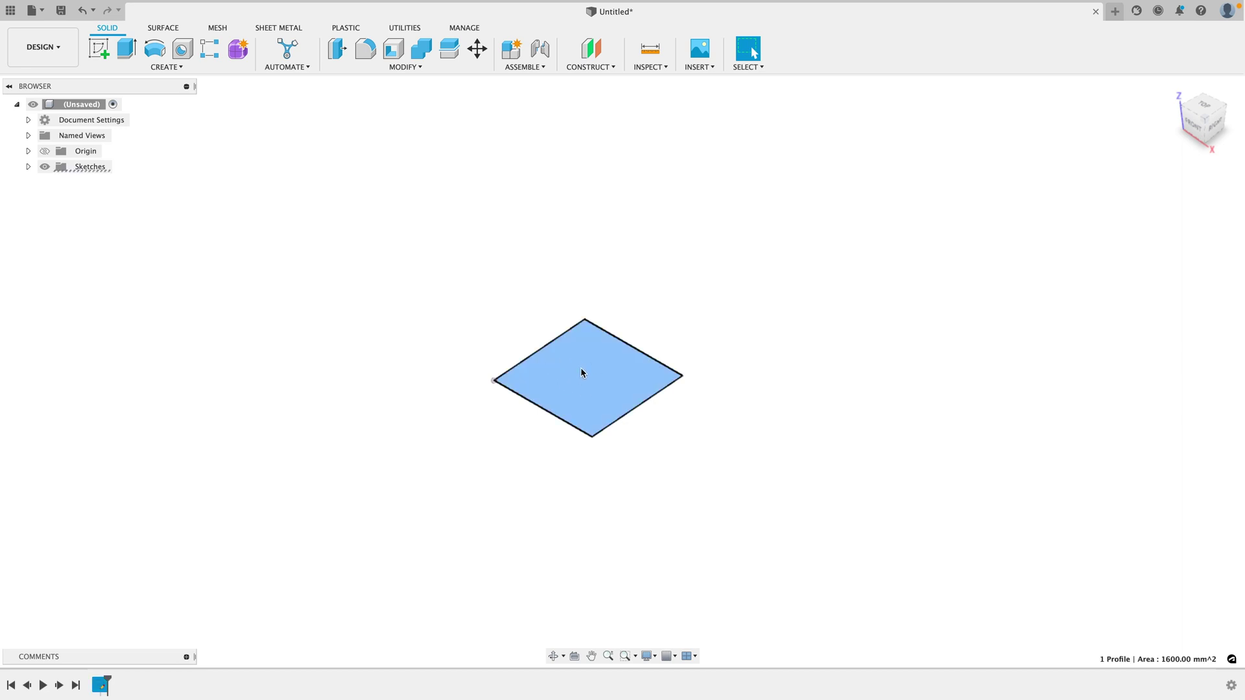
click(126, 49)
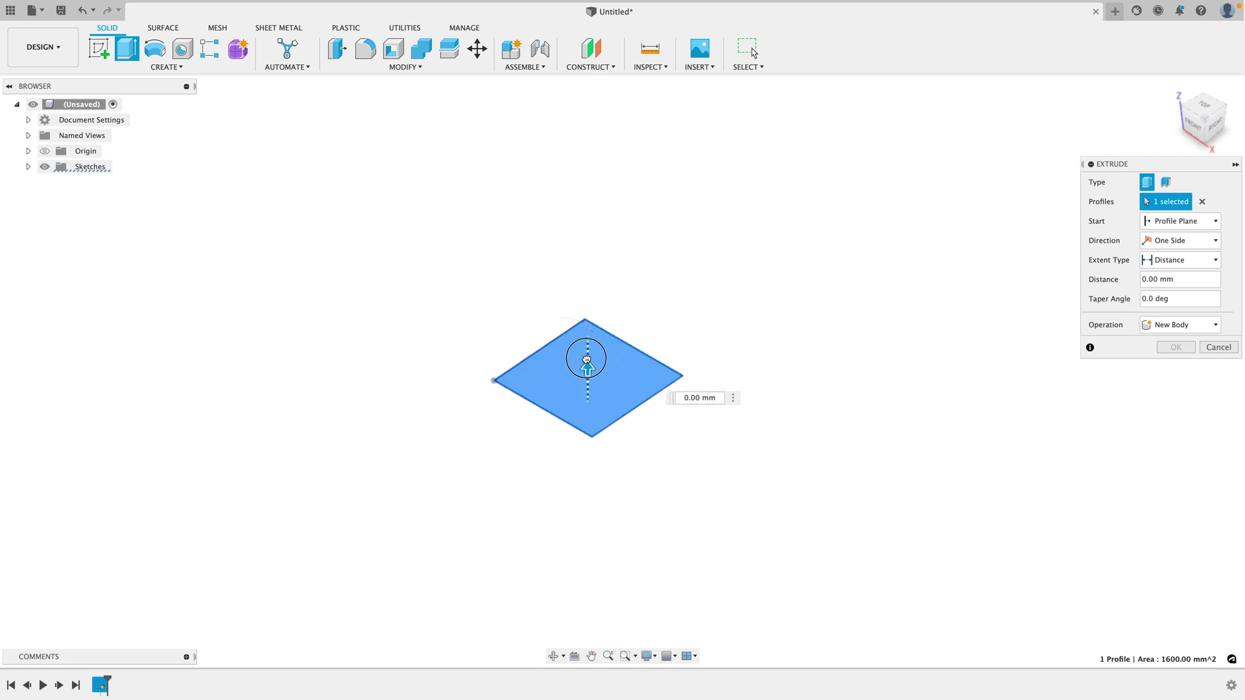
drag(587, 359, 587, 316)
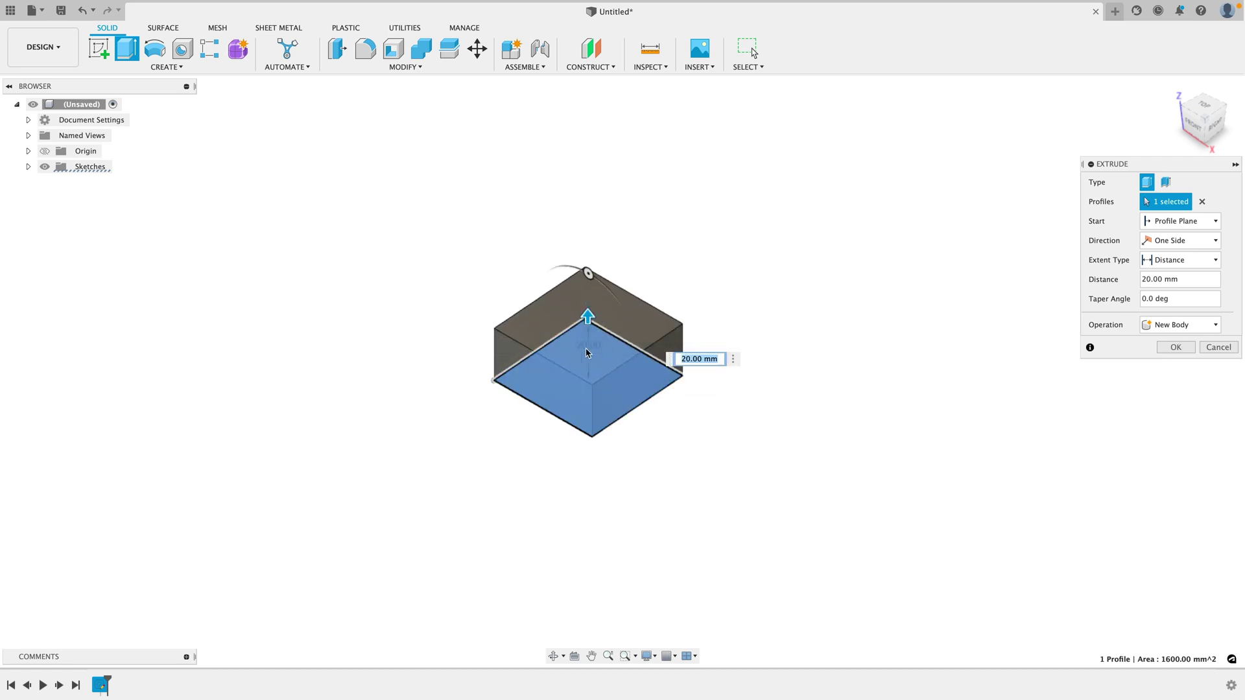
click(1175, 346)
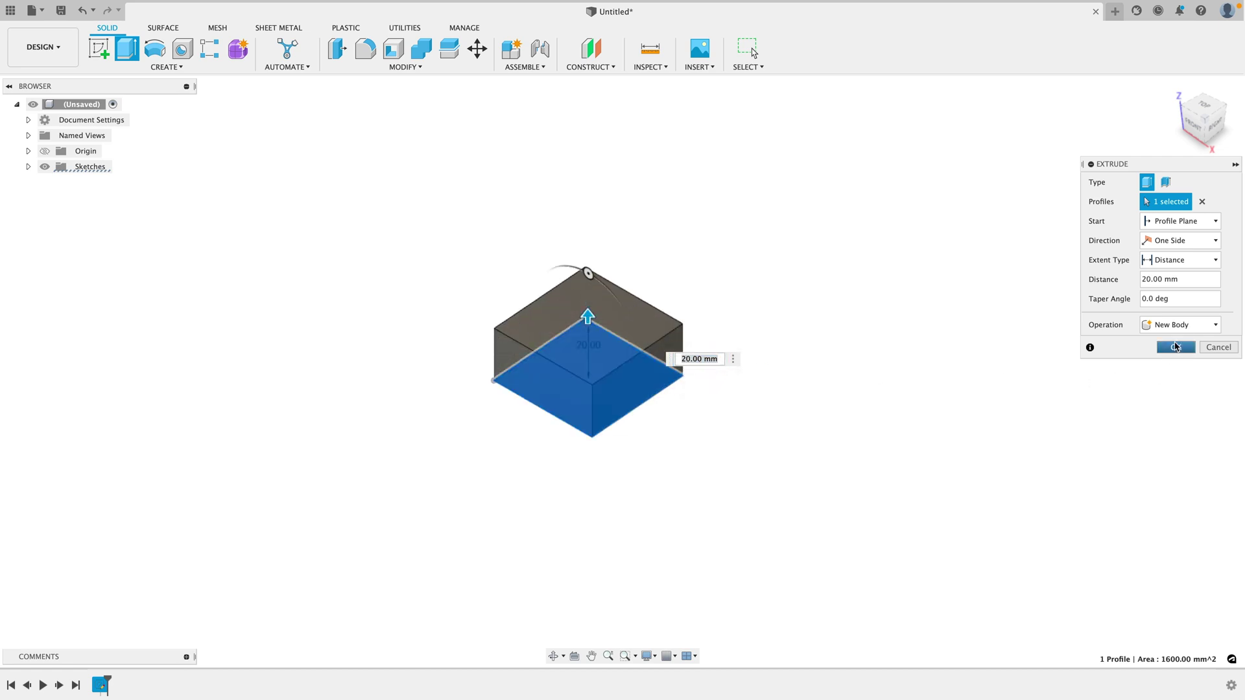
shift+middle_drag(761, 364, 769, 312)
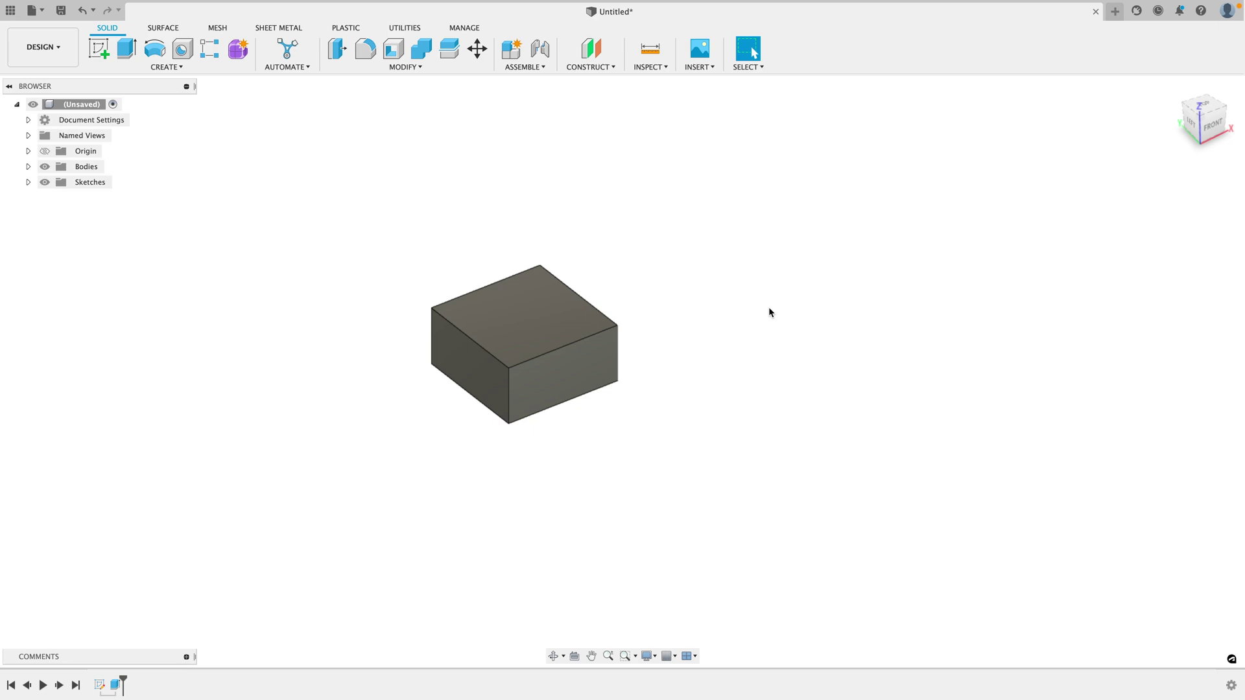
Step: Undo the extrusion and sketch, then start a new XY-plane sketch viewed from Top
key(super+z)
key(super+z)
key(super+z)
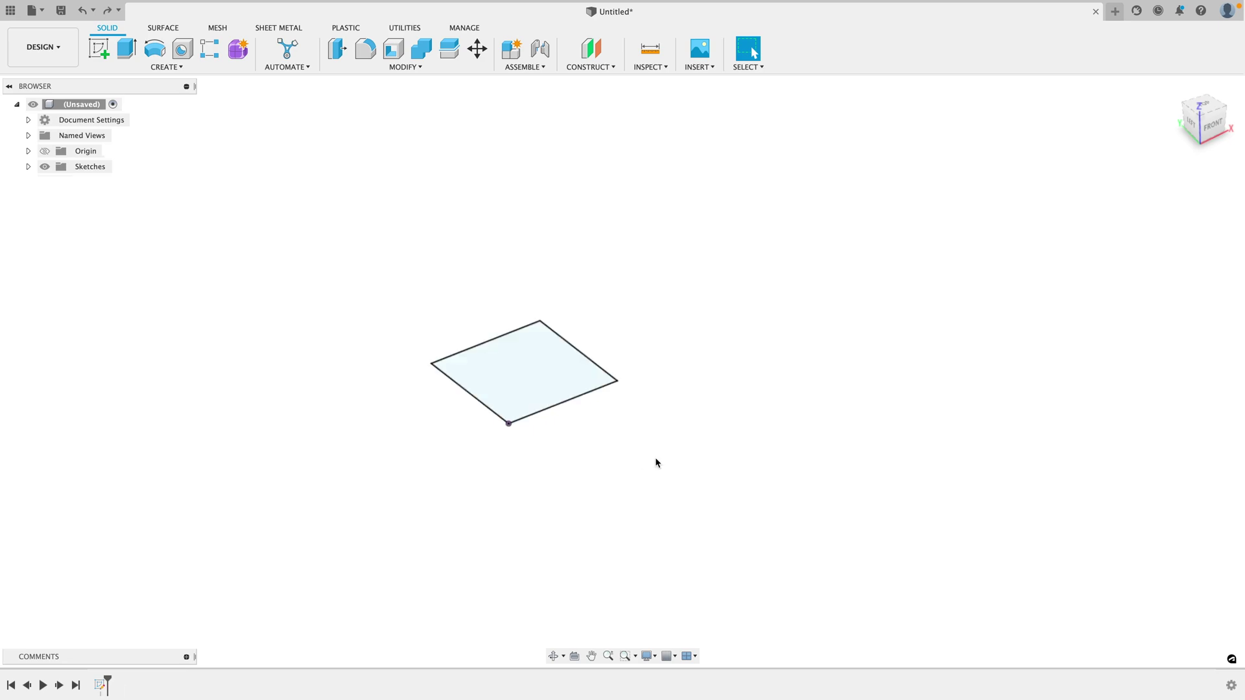
key(super+z)
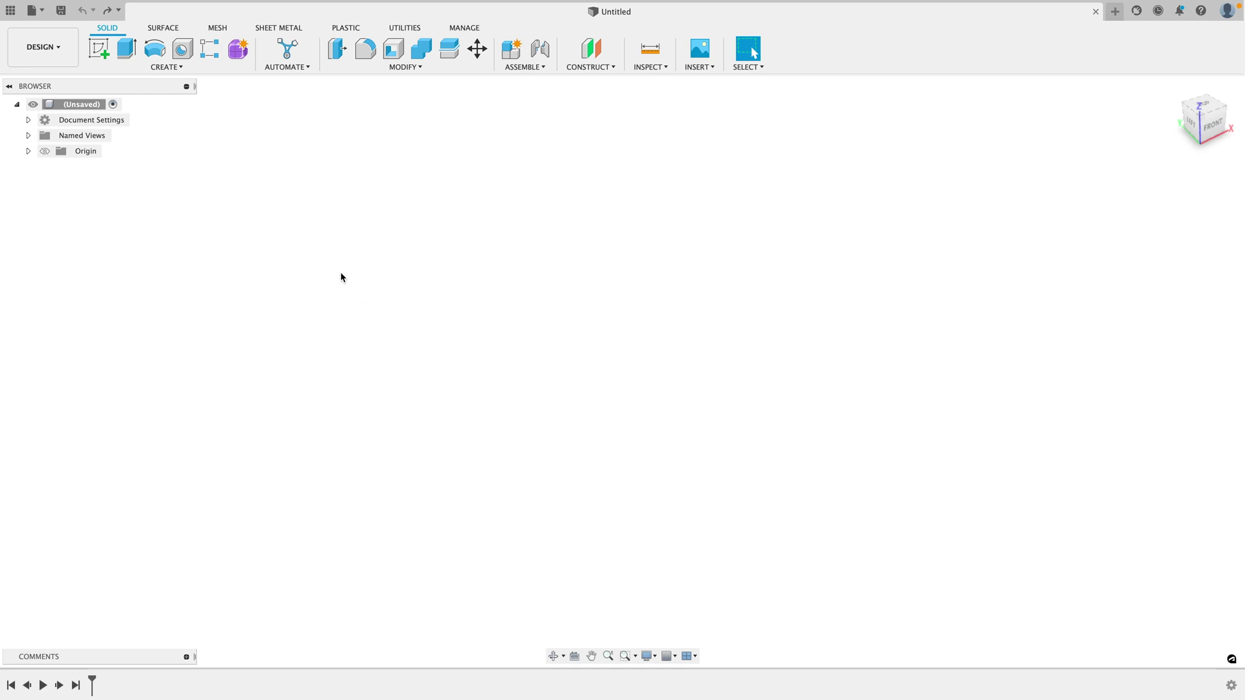
click(98, 50)
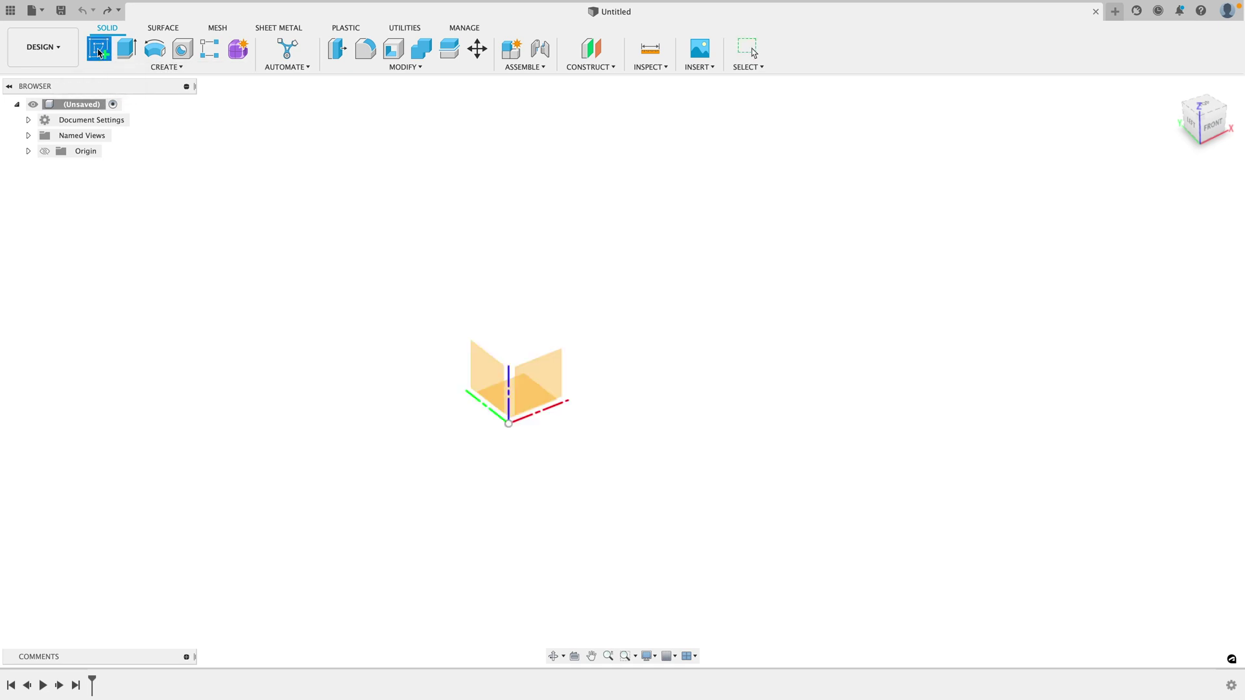
mouse_move(392, 272)
shift+middle_down()
mouse_move(489, 289)
mouse_move(398, 283)
mouse_move(522, 425)
shift+middle_up()
click(538, 433)
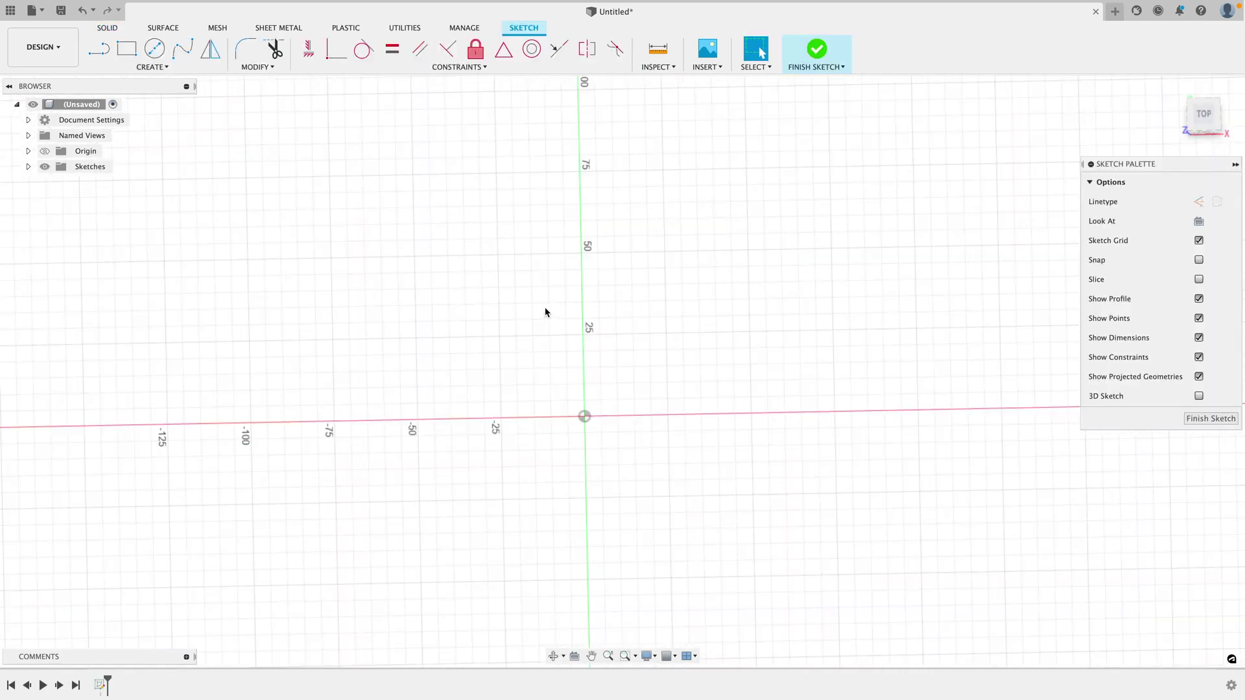
click(1202, 117)
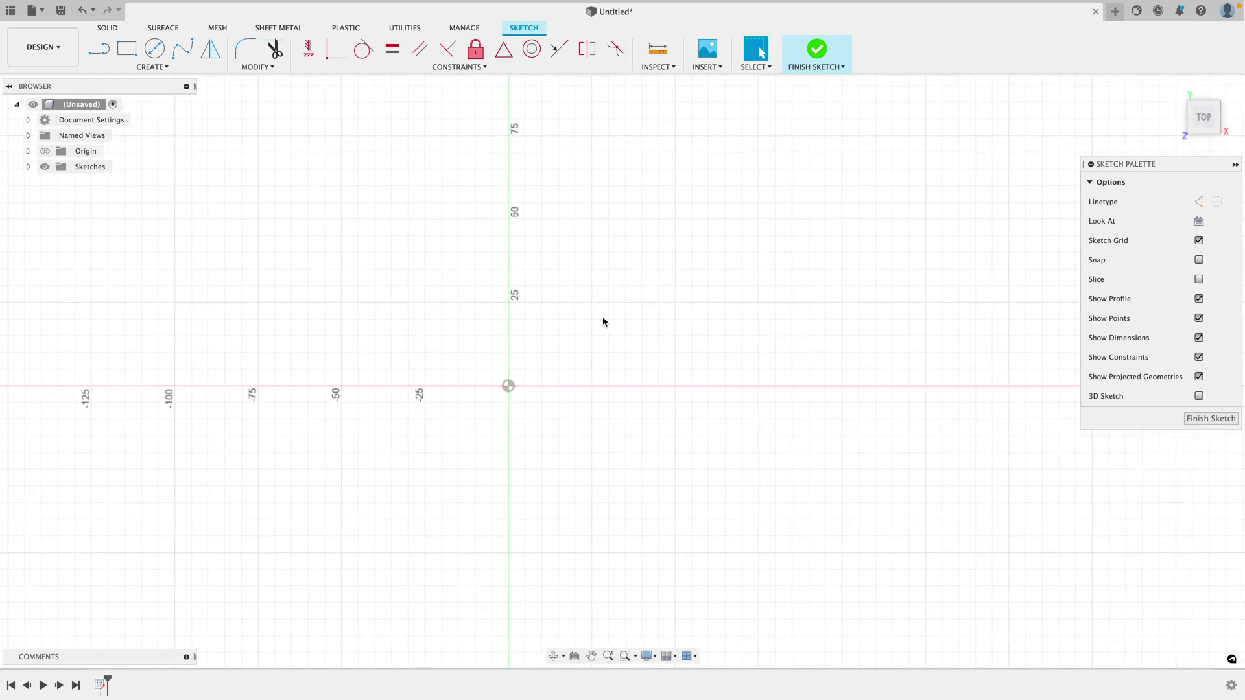
mouse_move(587, 317)
middle_down()
mouse_move(597, 307)
mouse_move(575, 272)
mouse_move(558, 284)
middle_up()
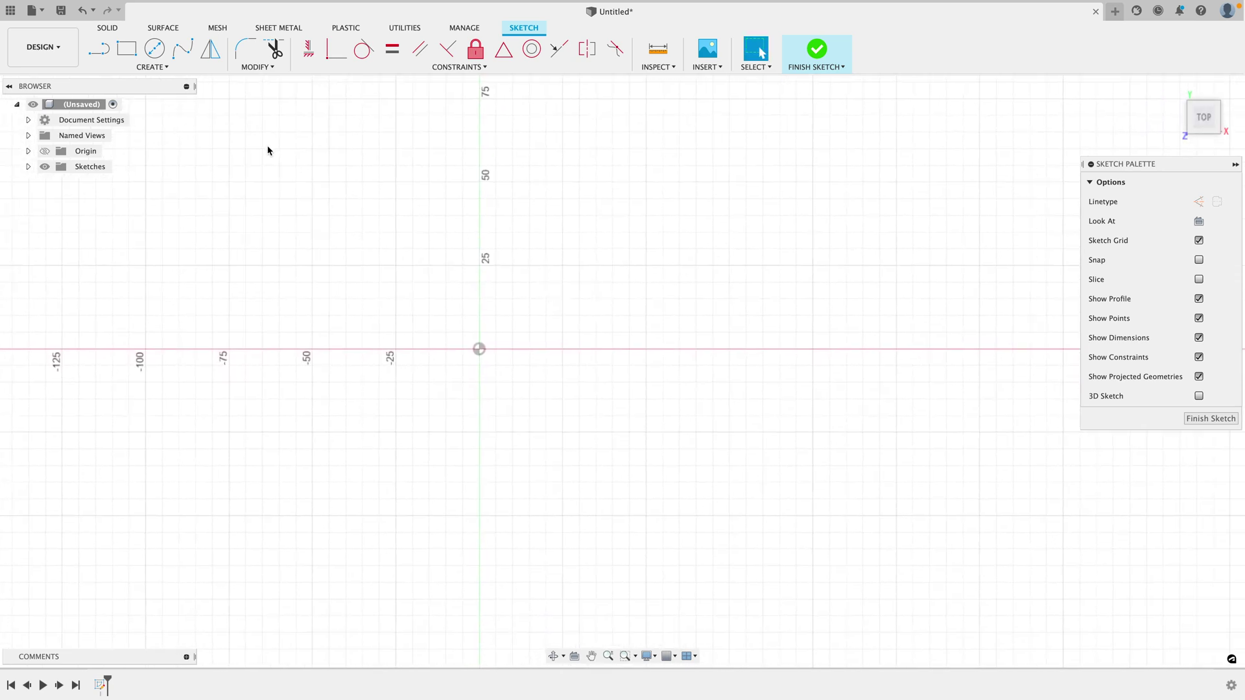
Step: Draw a 20 mm vertical line from the origin, then a 40 mm line at 120°
click(96, 52)
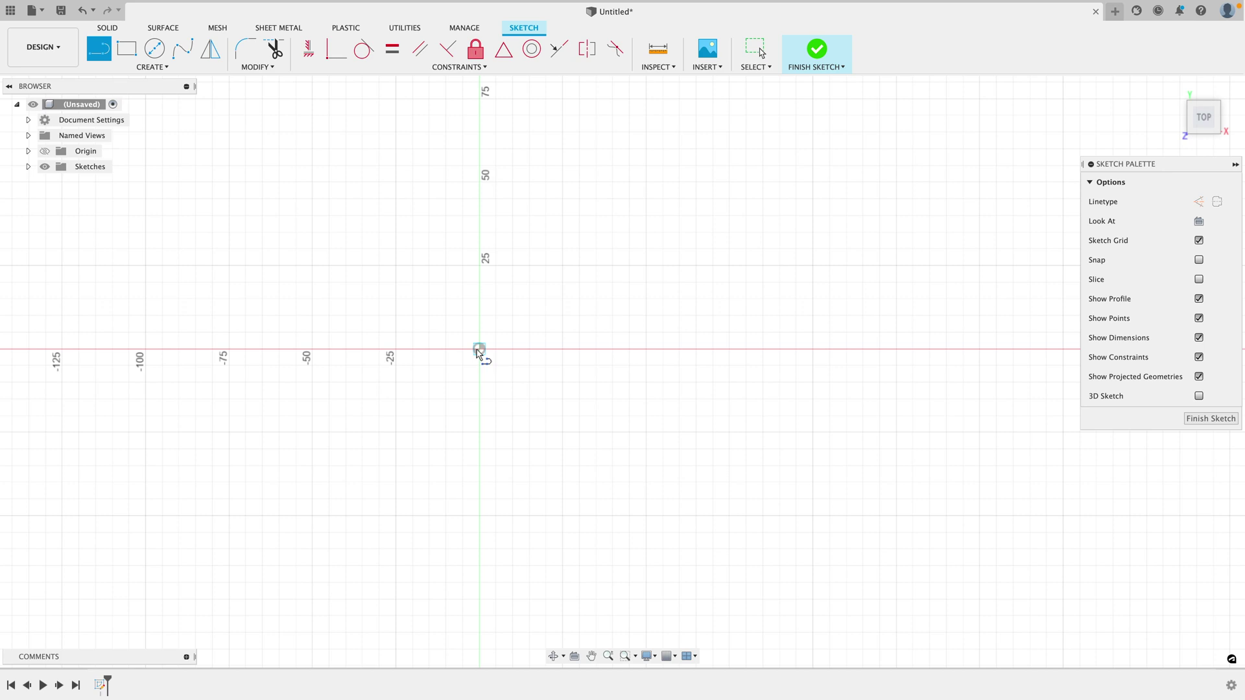
click(478, 350)
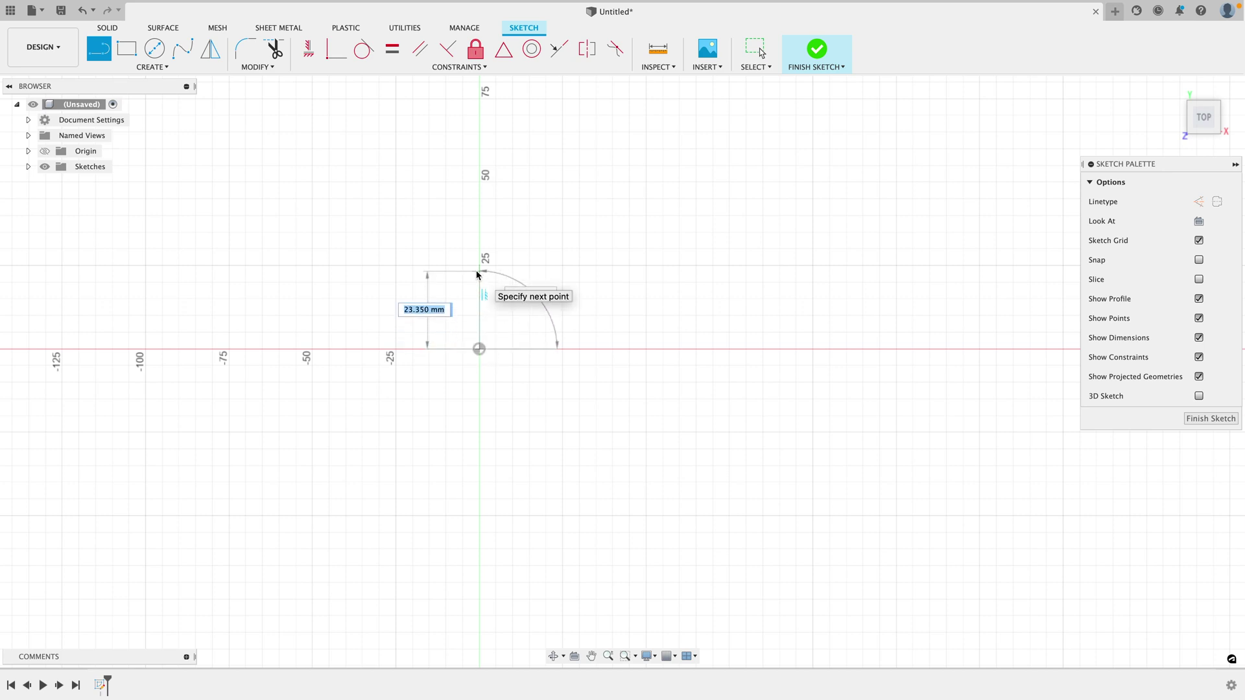
text(20)
key(Tab)
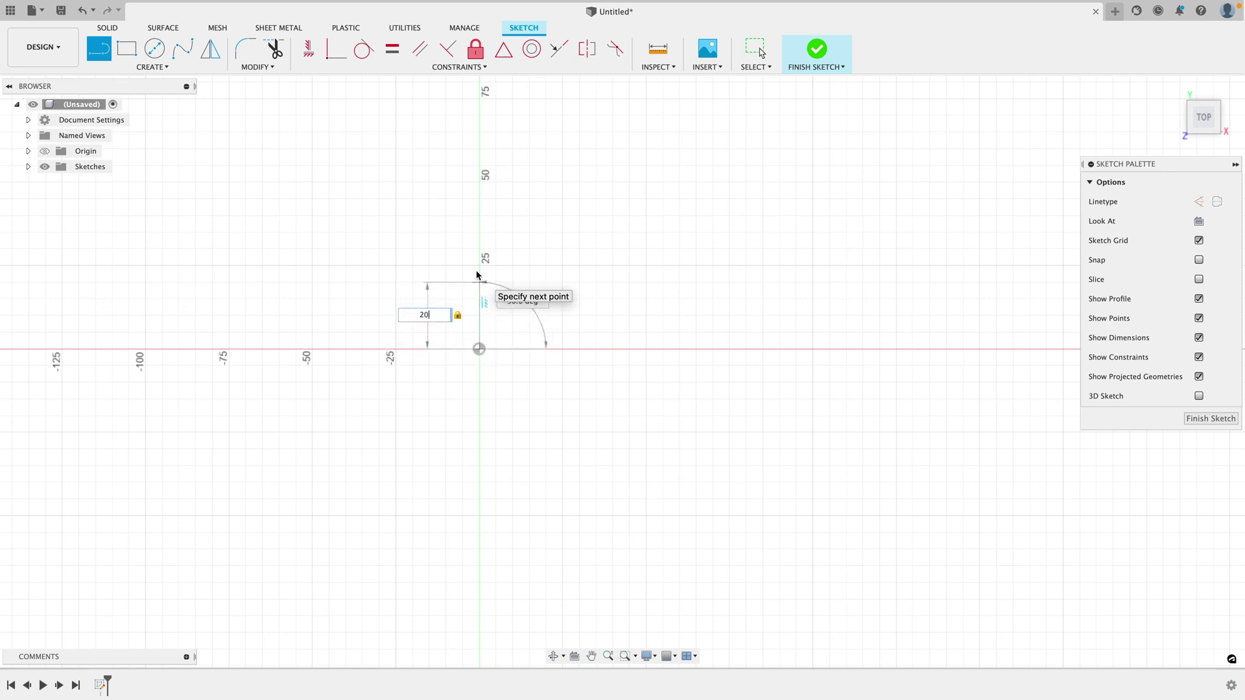
click(482, 283)
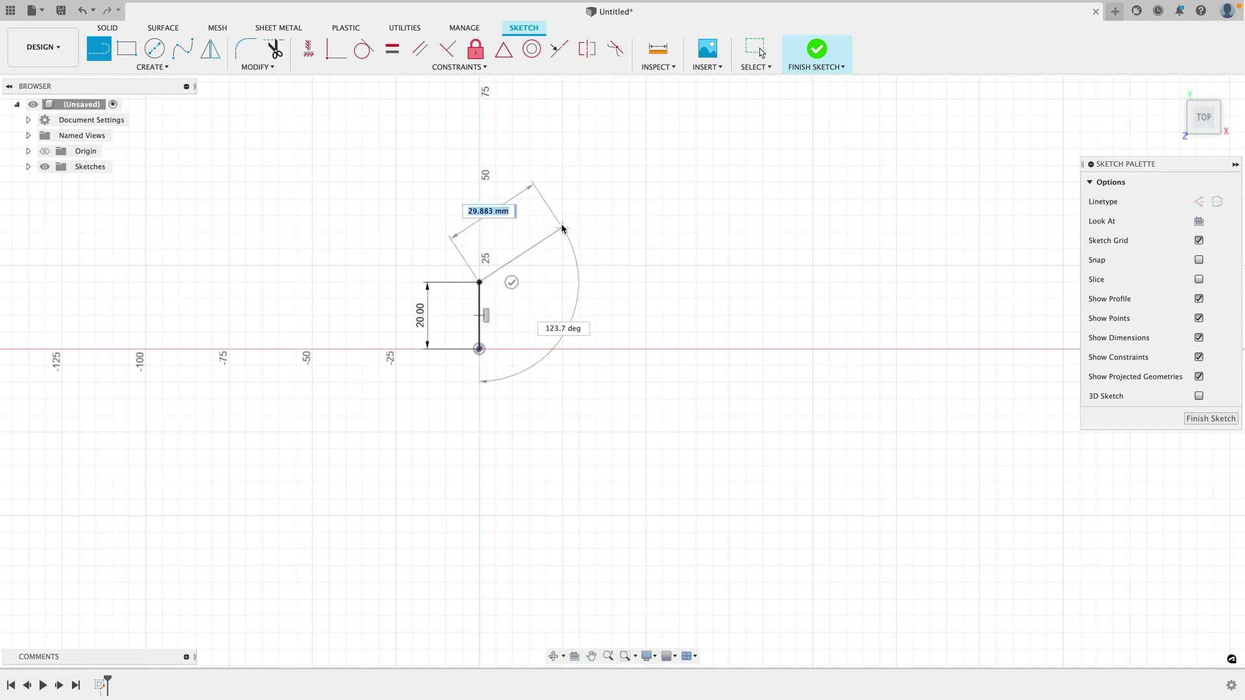
key(Tab)
text(100)
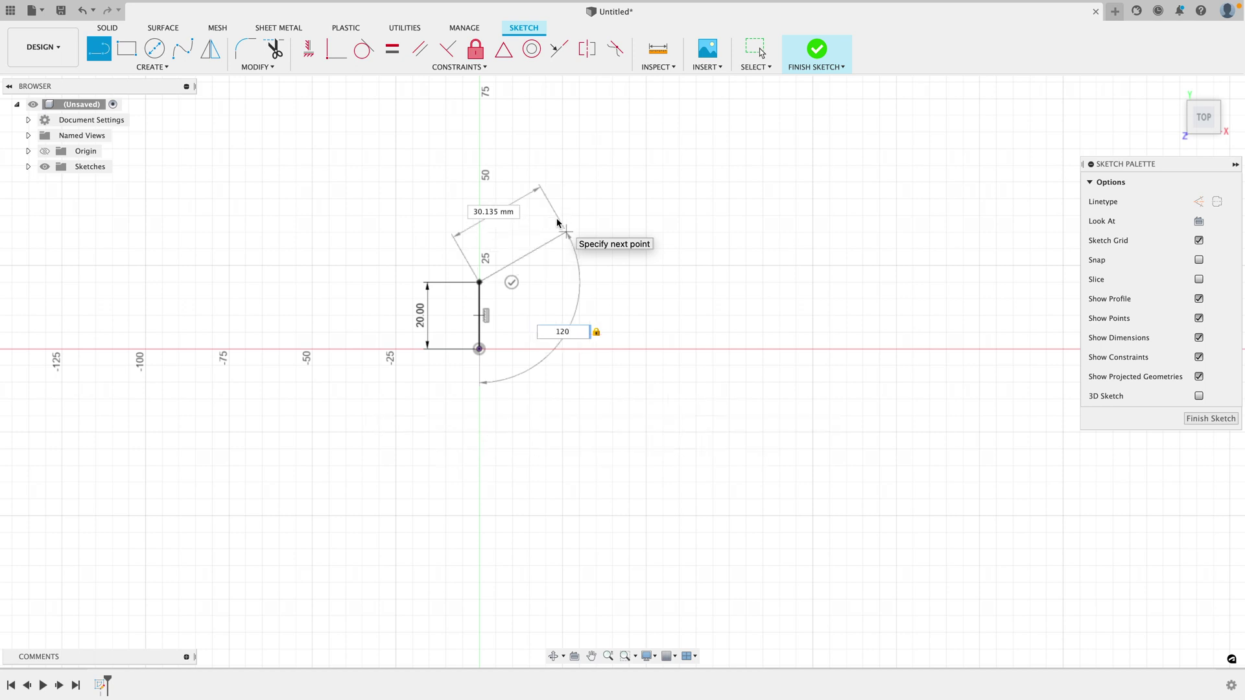
key(Tab)
text(39)
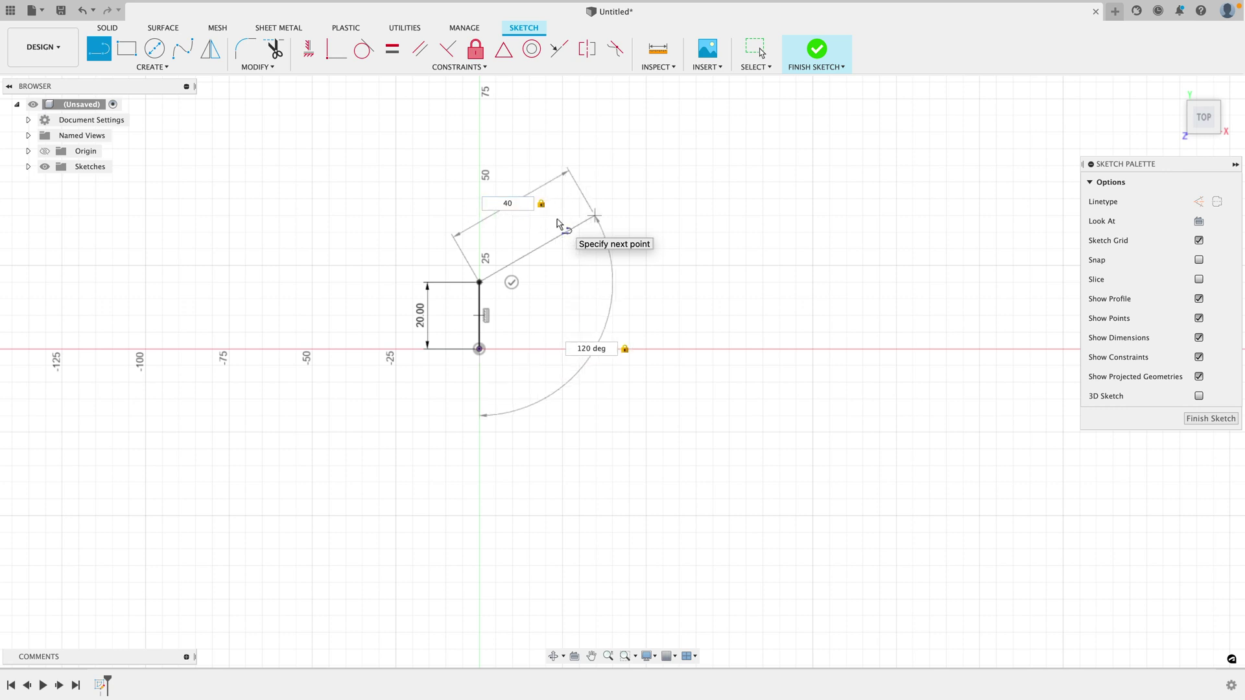
key(Return)
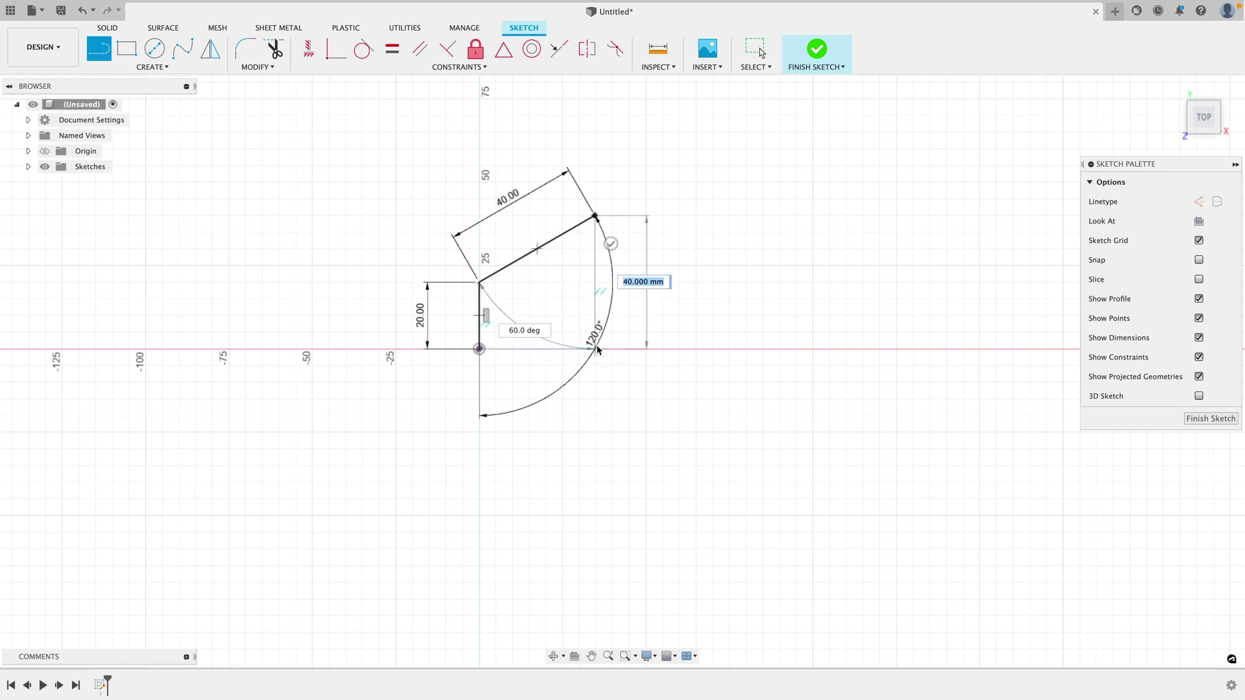
Step: Close the profile with a vertical edge down to the axis and back to the origin
click(594, 349)
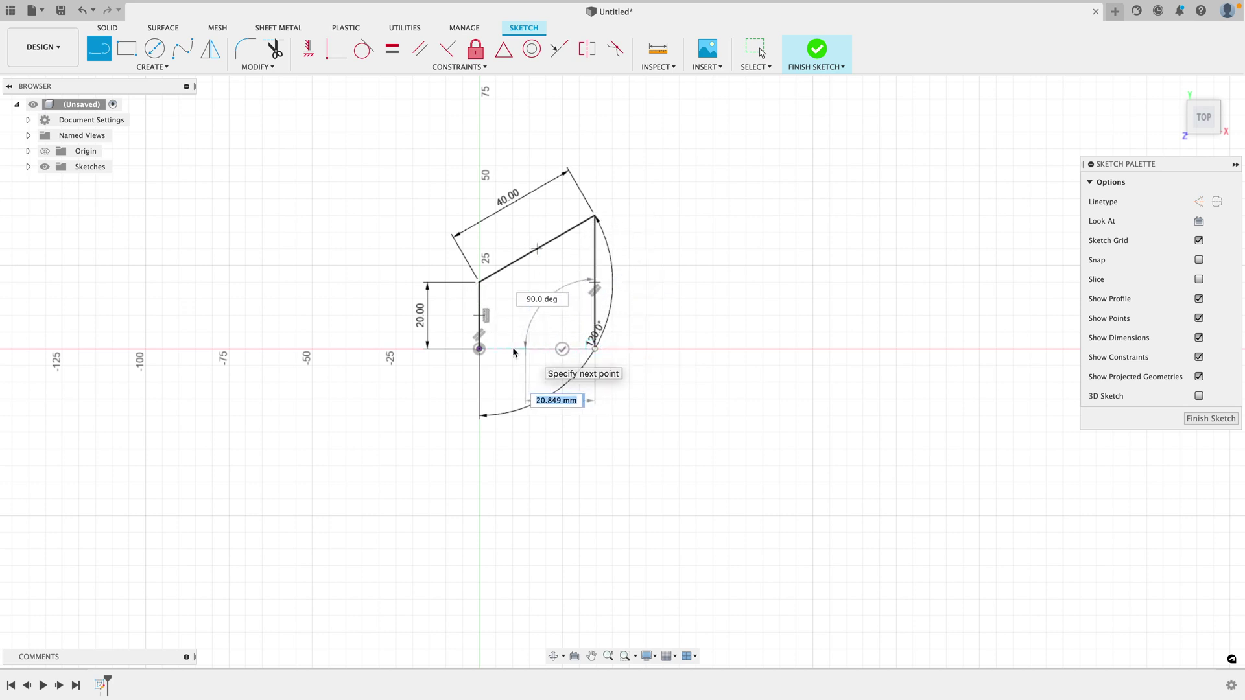
click(479, 349)
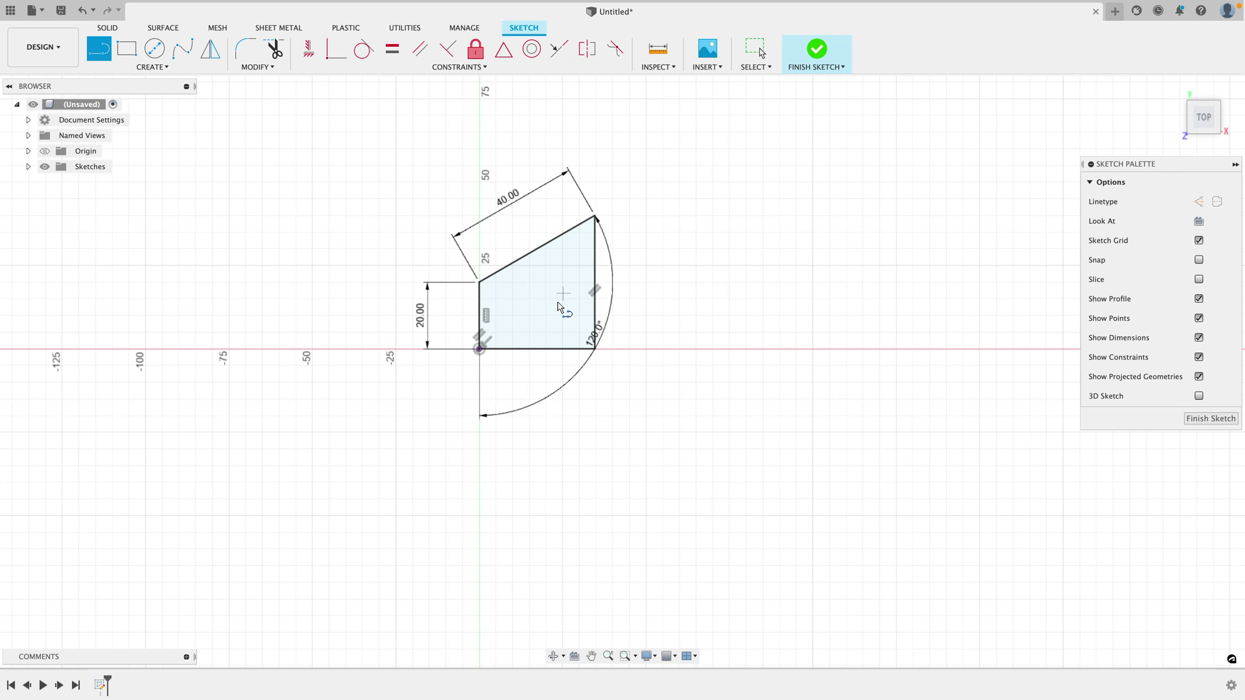
key(Escape)
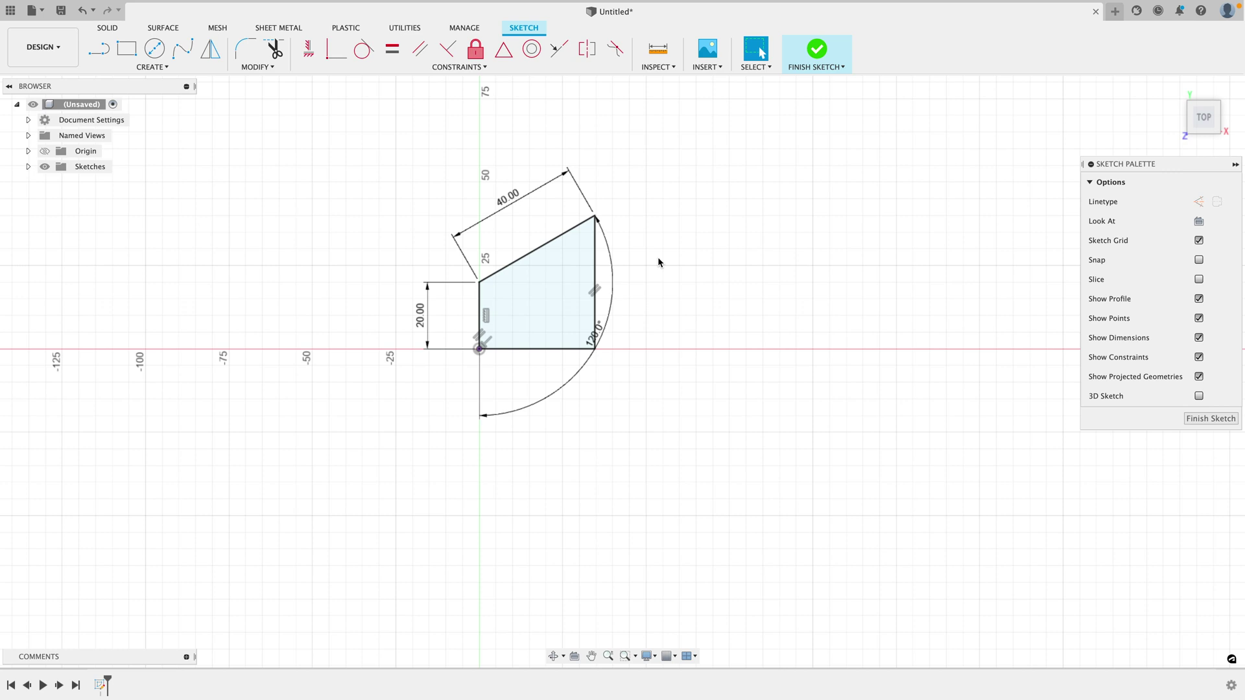
Step: Change the slanted edge dimension from 40 to 30 mm and its angle from 120° to 130°
click(594, 271)
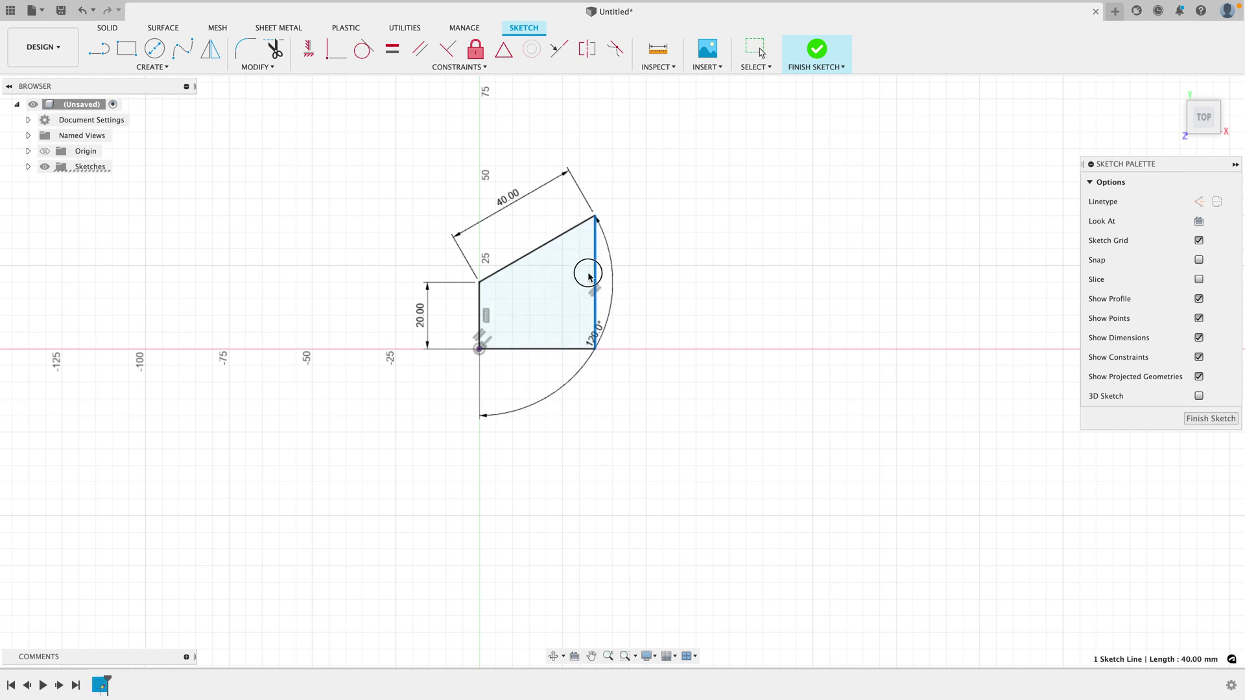
click(509, 264)
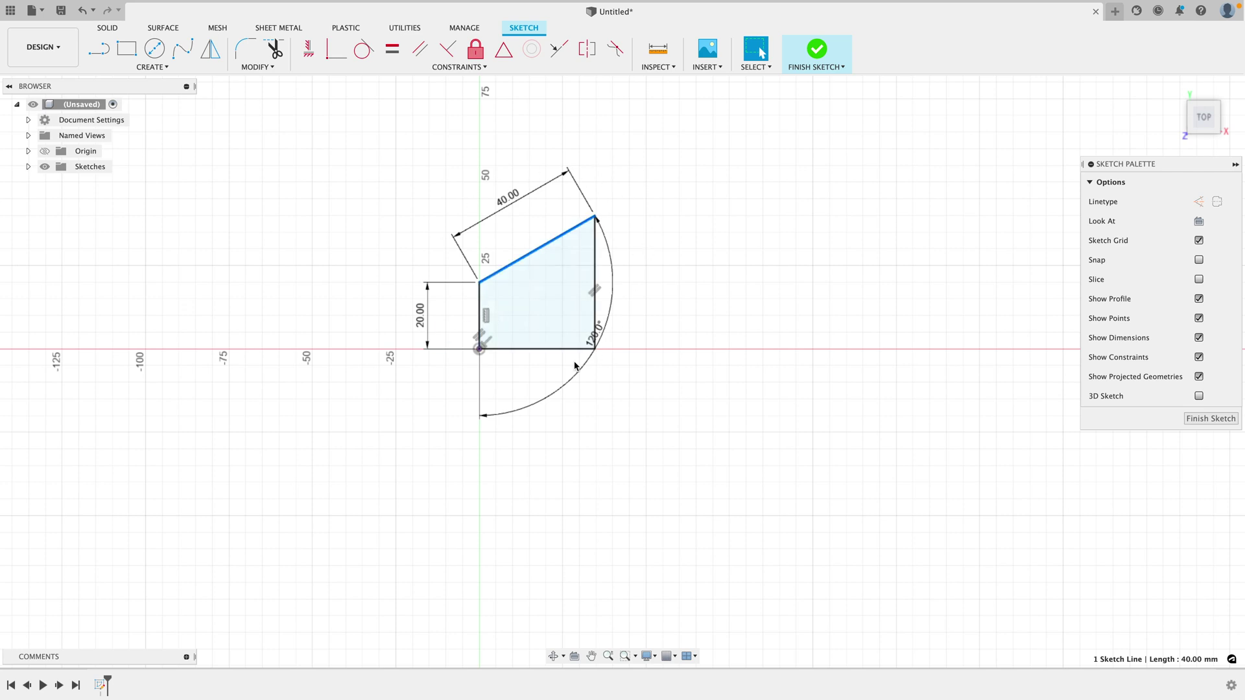
double_click(499, 197)
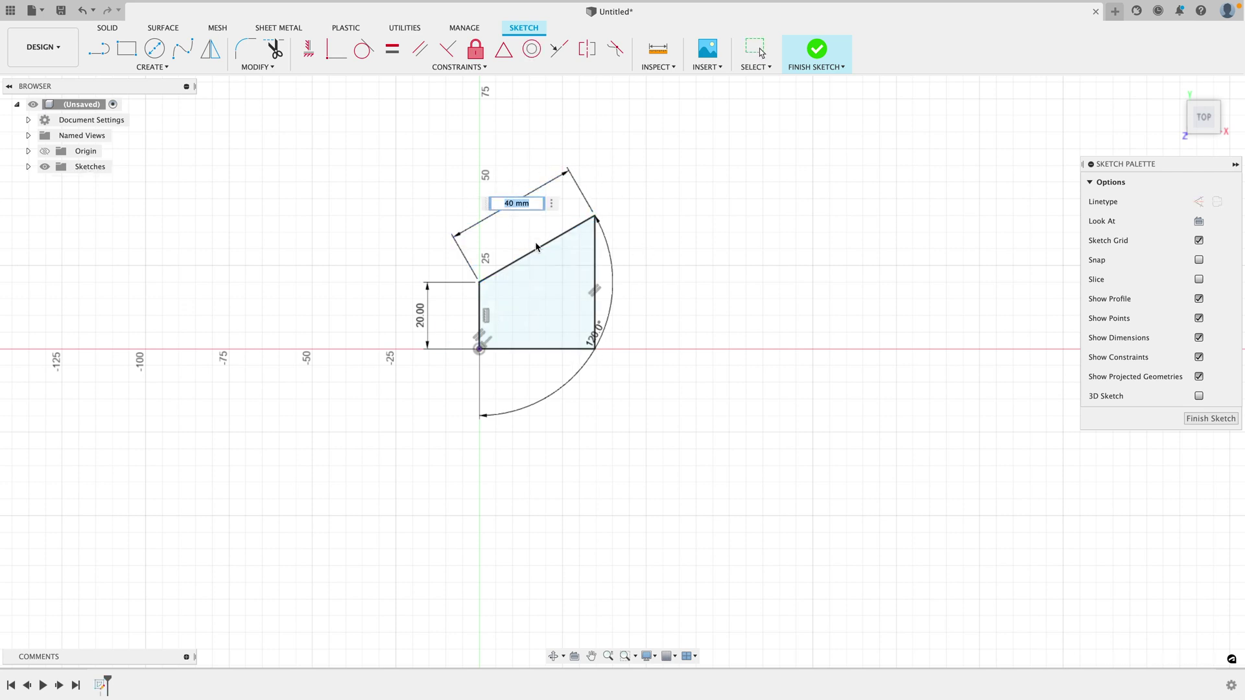
key(Return)
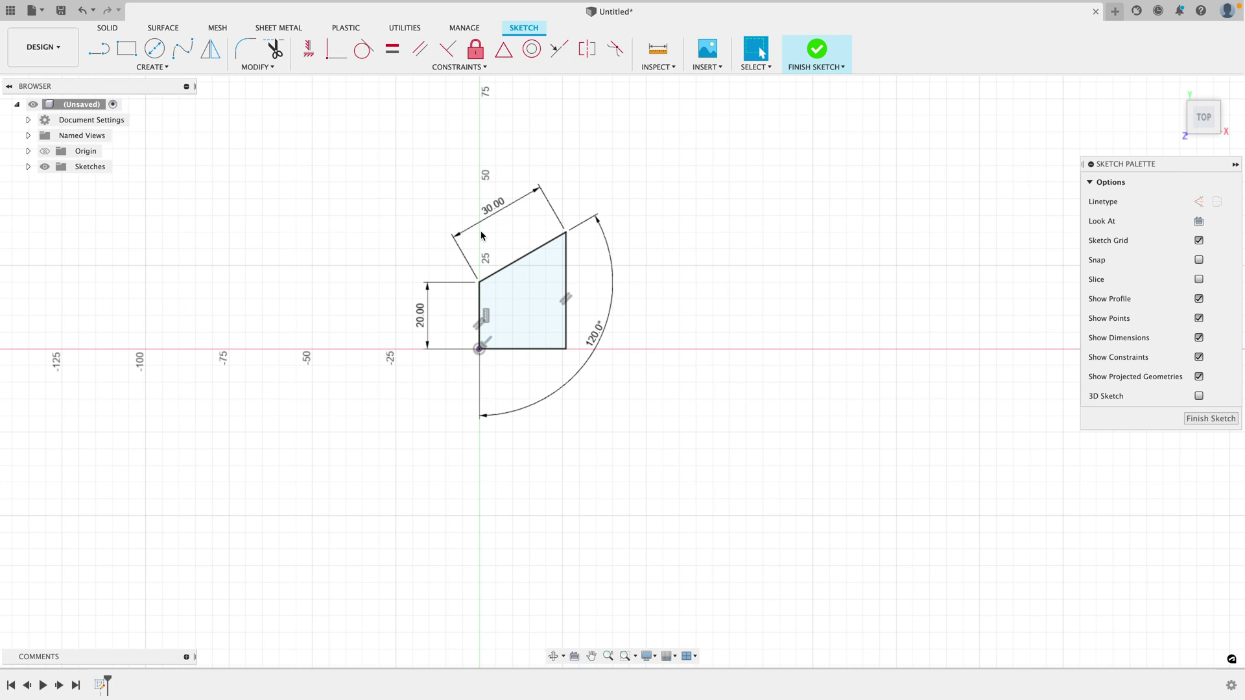
double_click(597, 335)
key(Return)
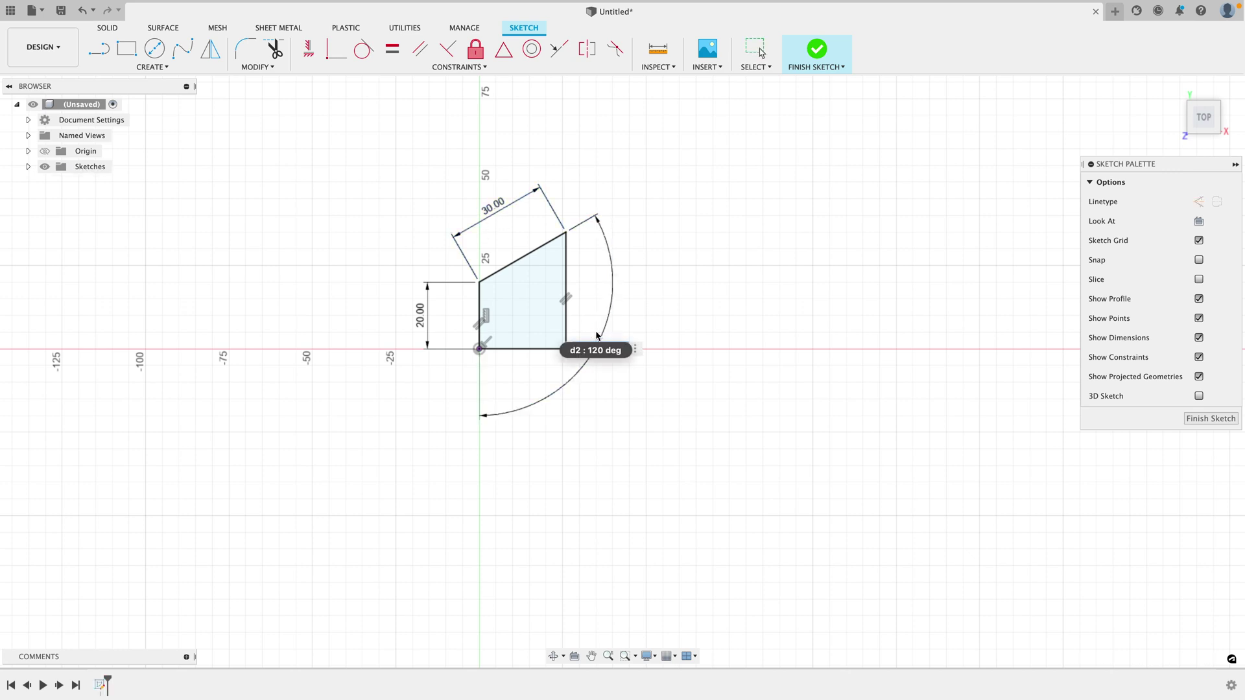
double_click(597, 335)
text(130)
key(Return)
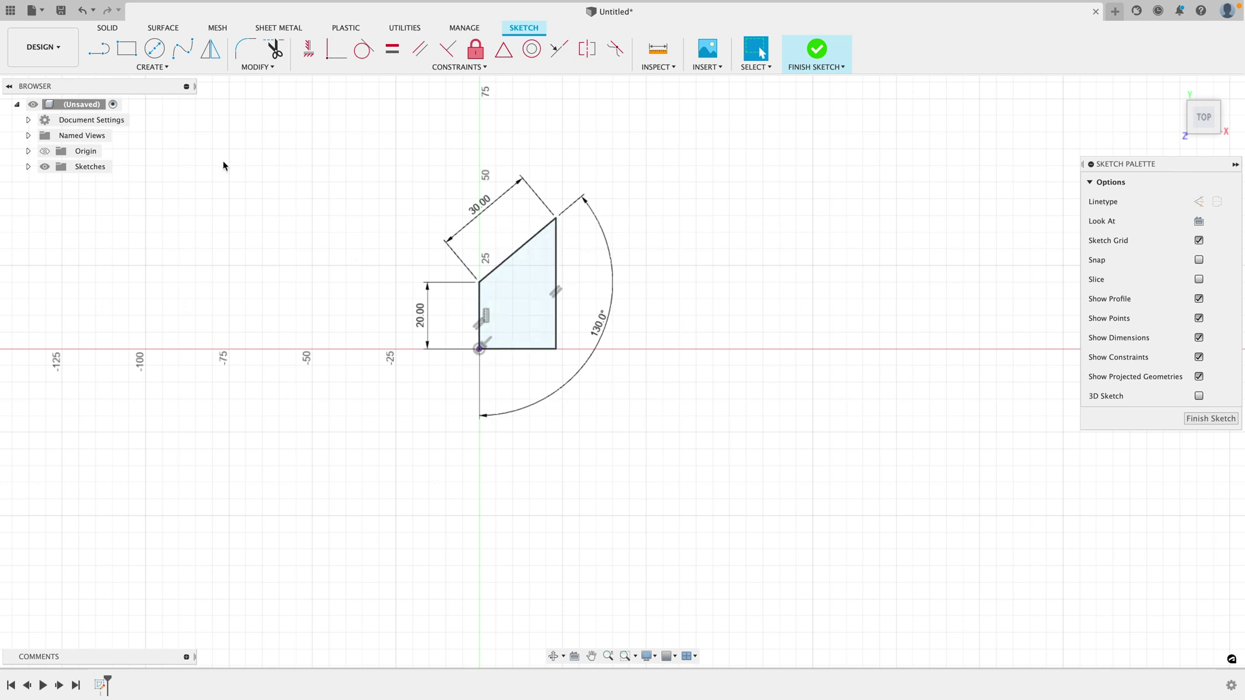
Step: Draw a small center-diameter circle inside the profile and nudge it near the upper middle
click(154, 48)
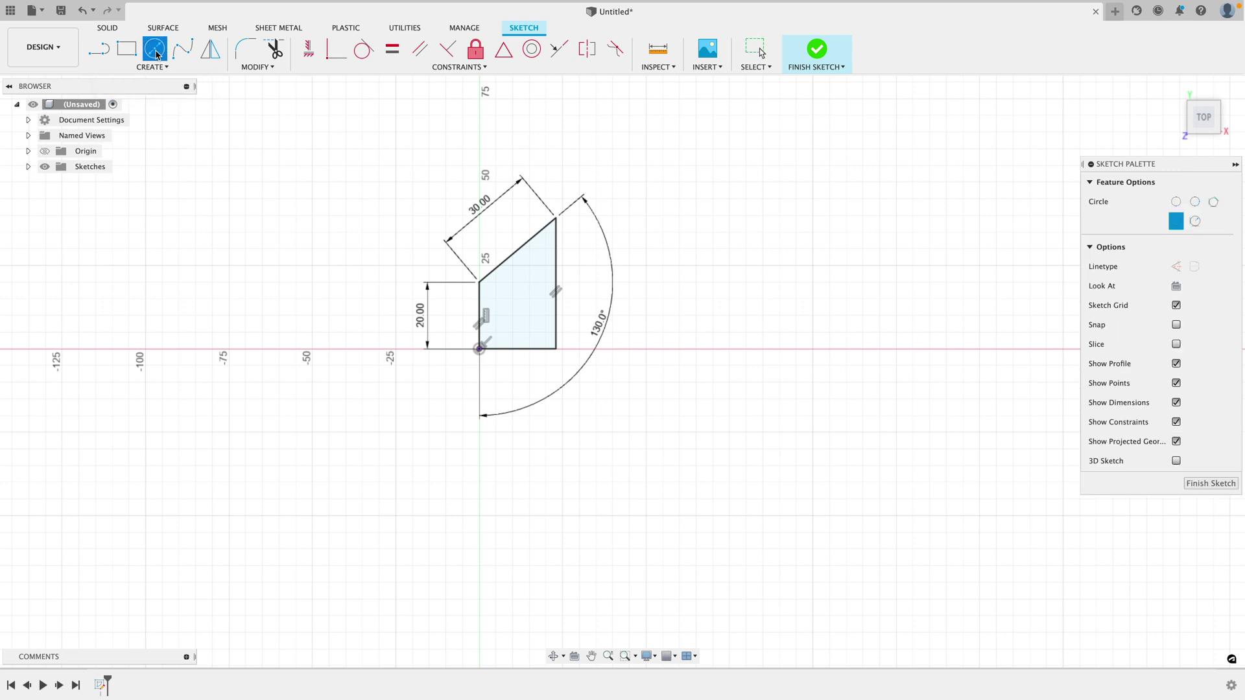
click(525, 297)
click(540, 312)
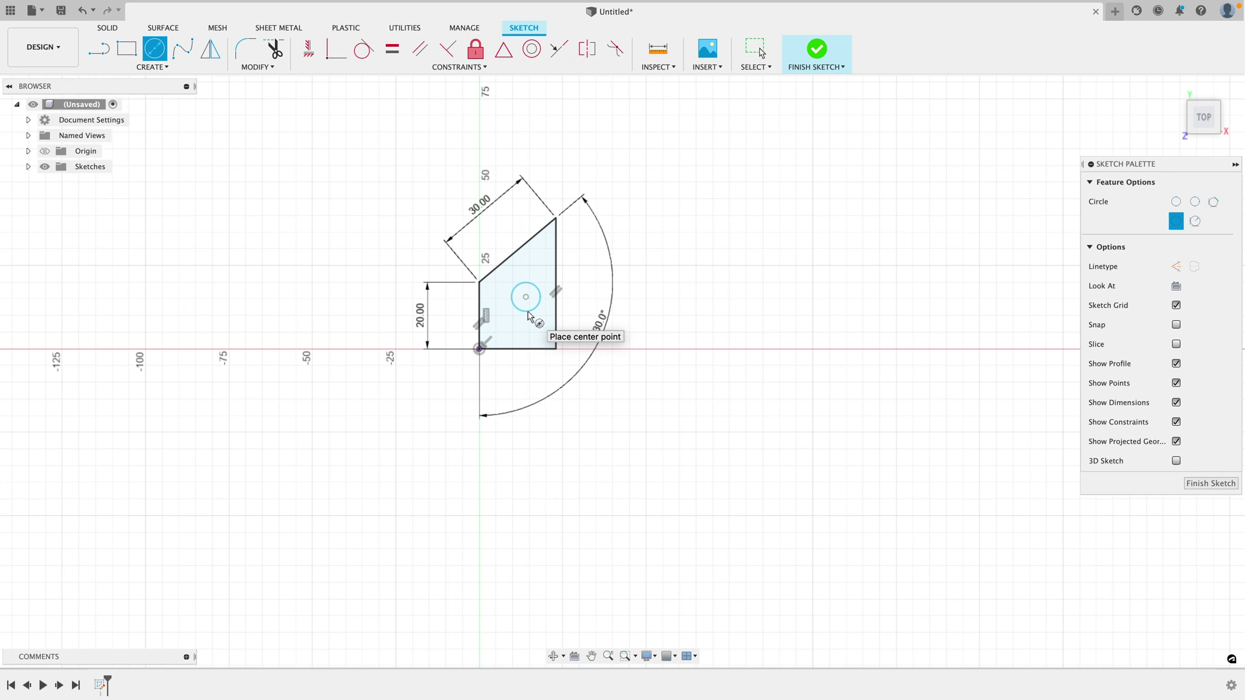
key(Escape)
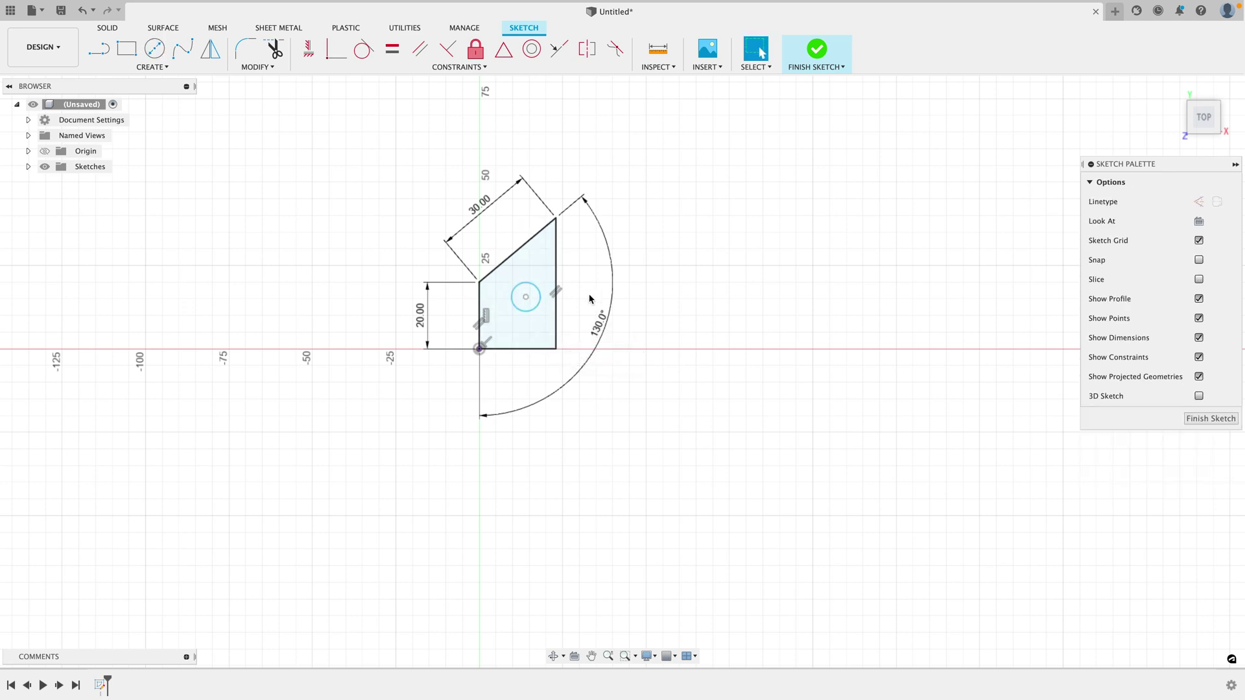
click(527, 314)
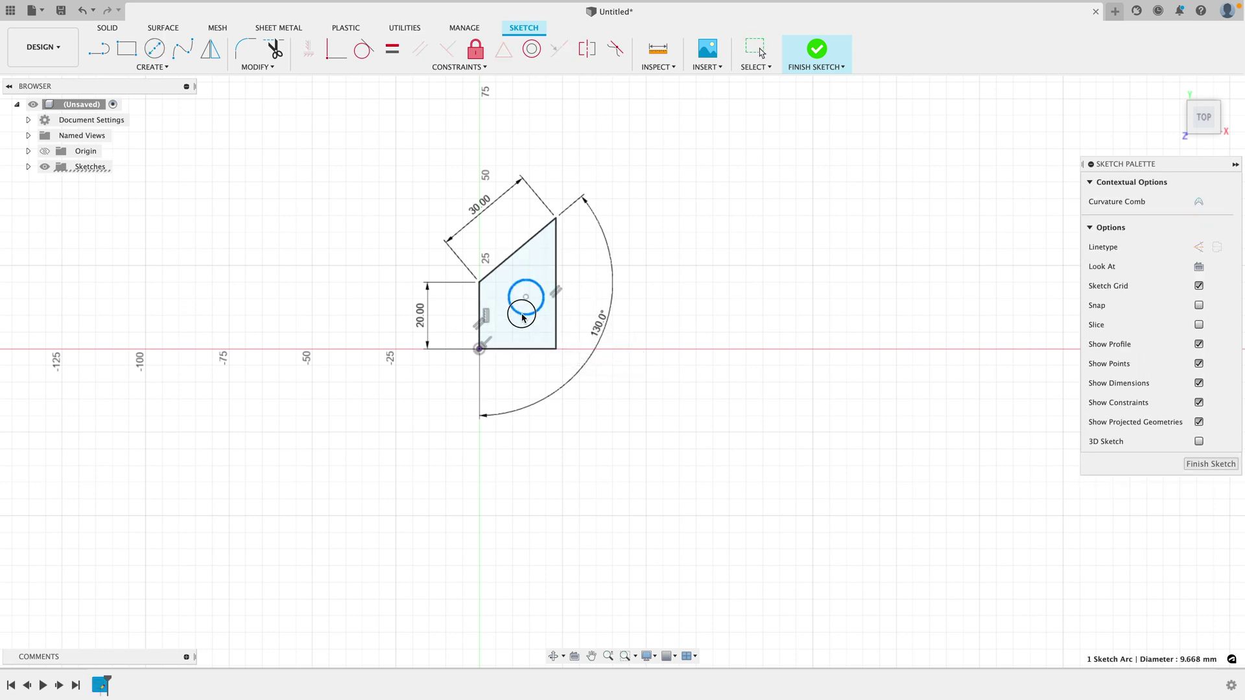
mouse_move(526, 316)
mouse_down()
mouse_move(525, 301)
mouse_move(509, 304)
mouse_move(530, 298)
mouse_up()
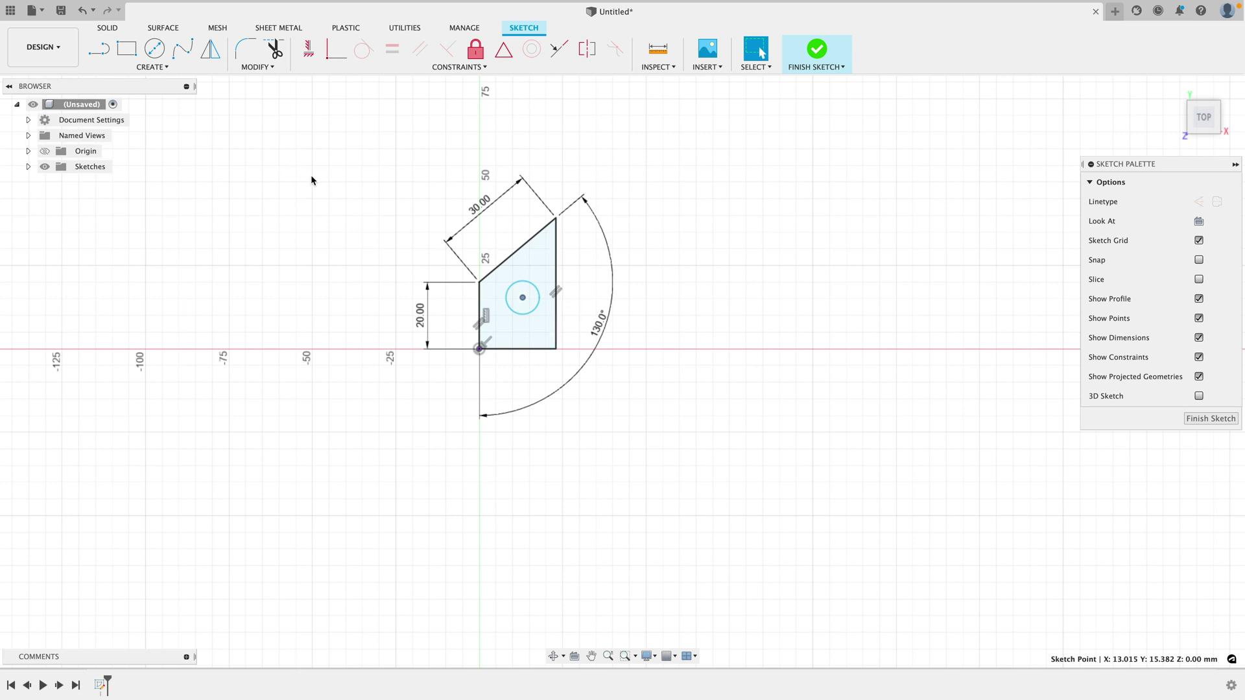
Step: Draw a 12 mm horizontal line from the profile's left edge
click(101, 50)
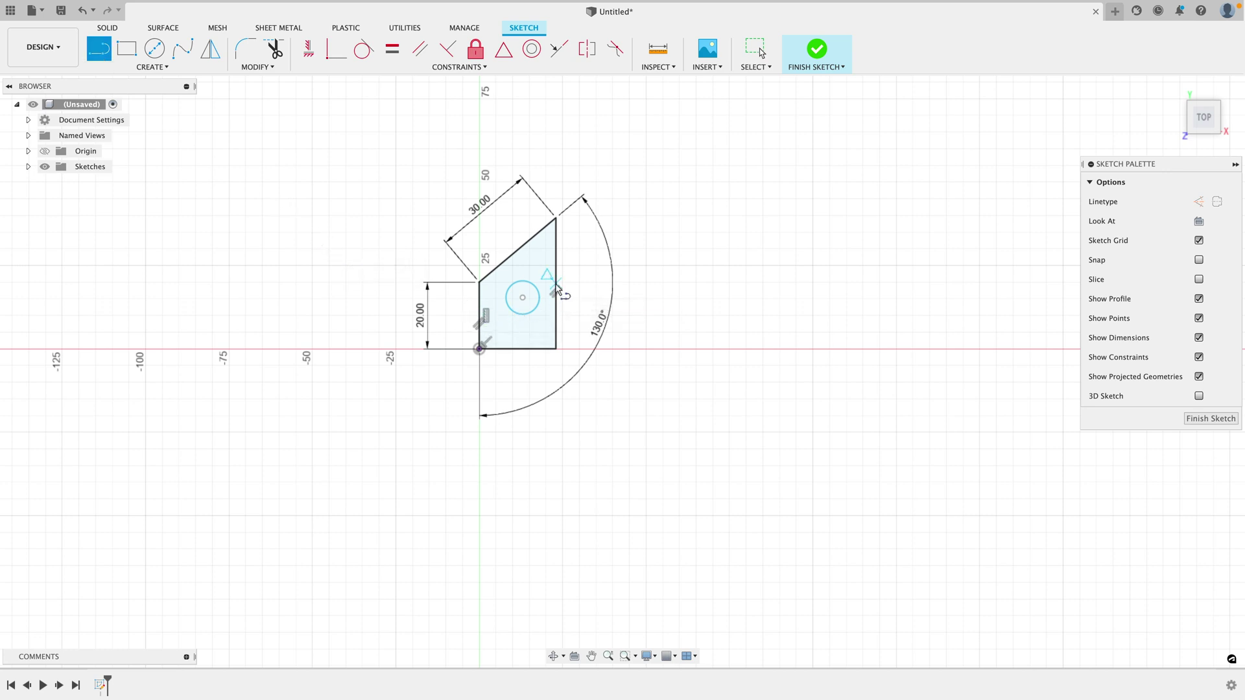
click(481, 316)
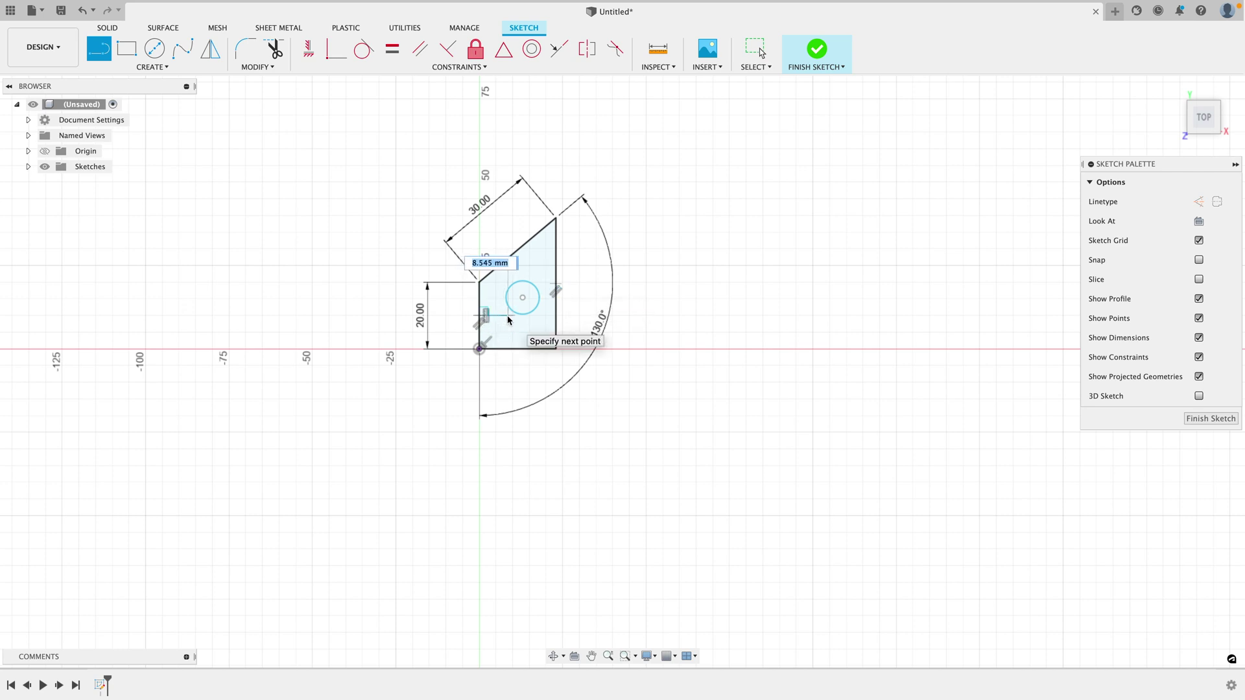
text(9)
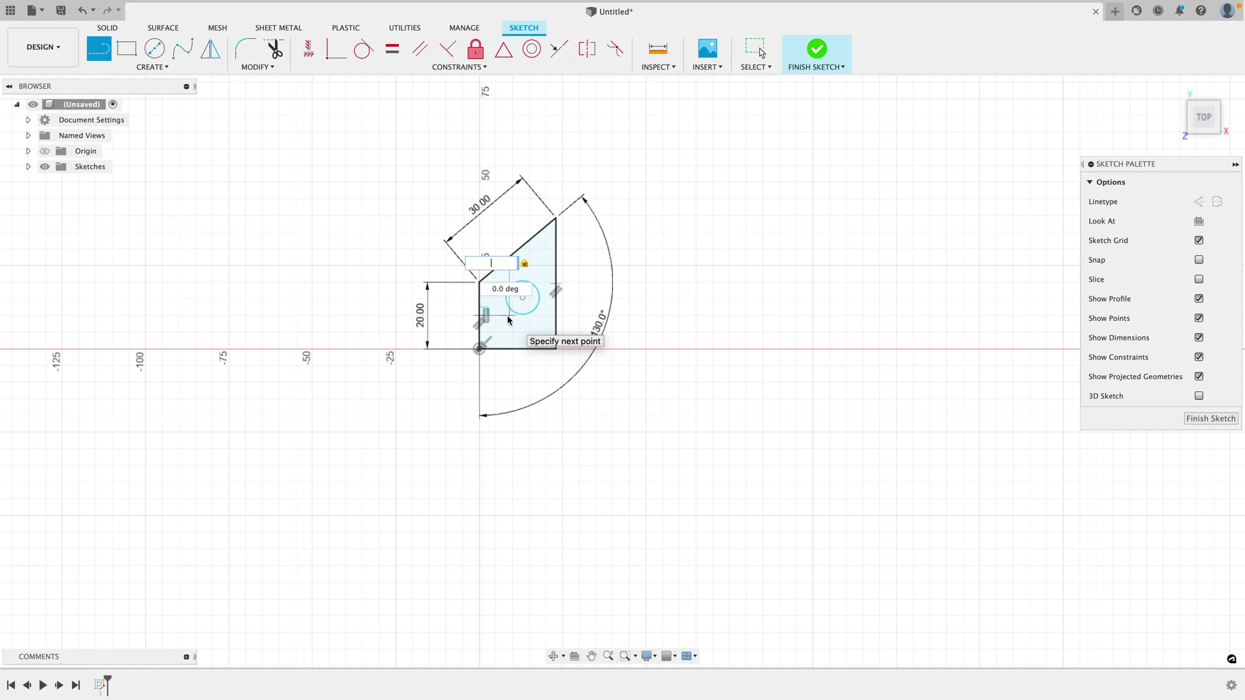
key(Return)
key(Escape)
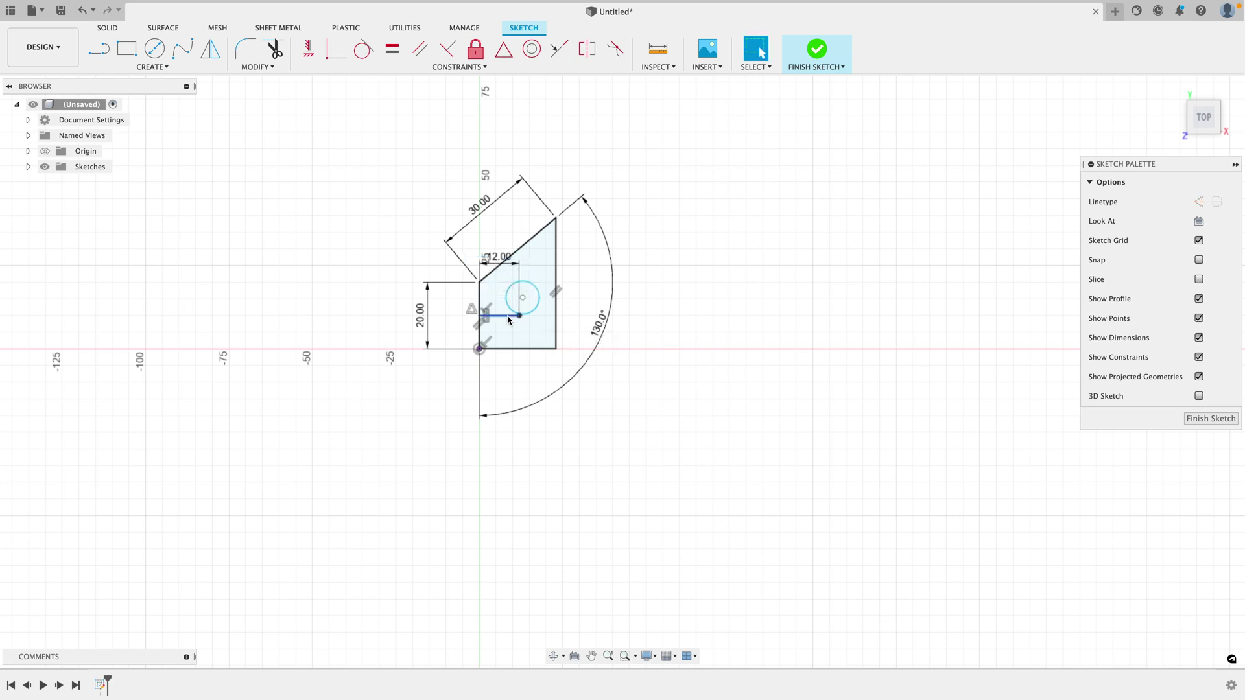
Step: Make the circle's centre coincident with the end of the 12 mm line
scroll(519, 295, up, 2)
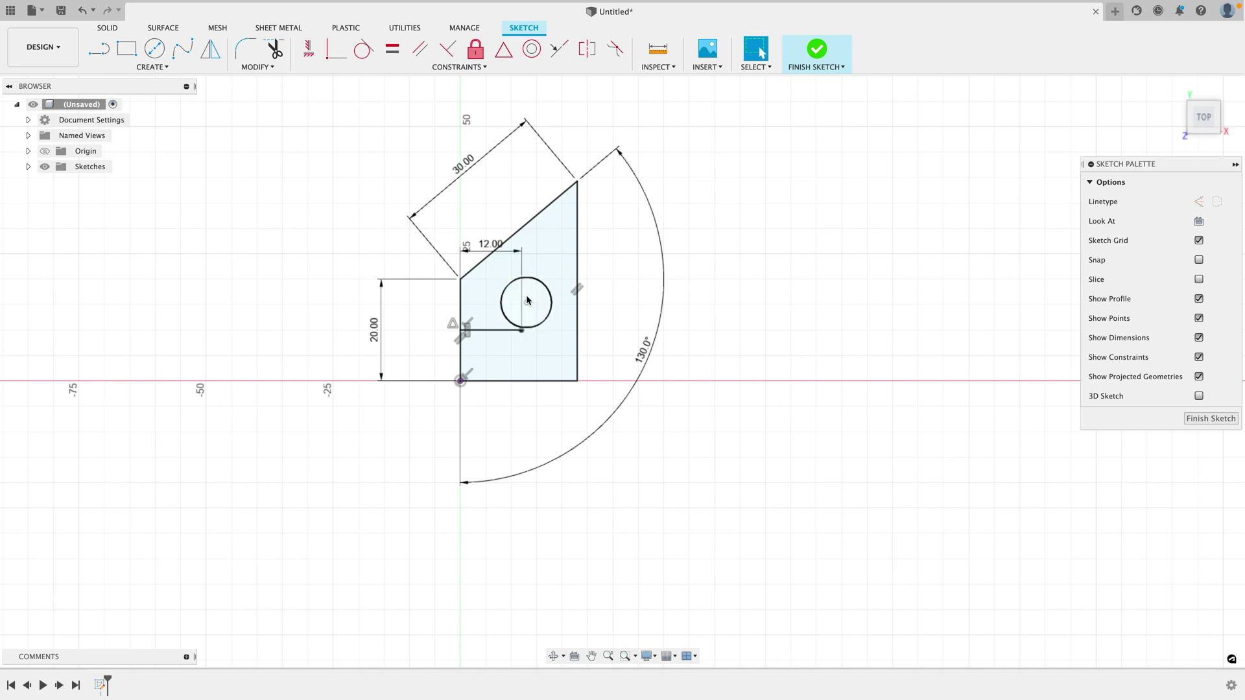
click(527, 304)
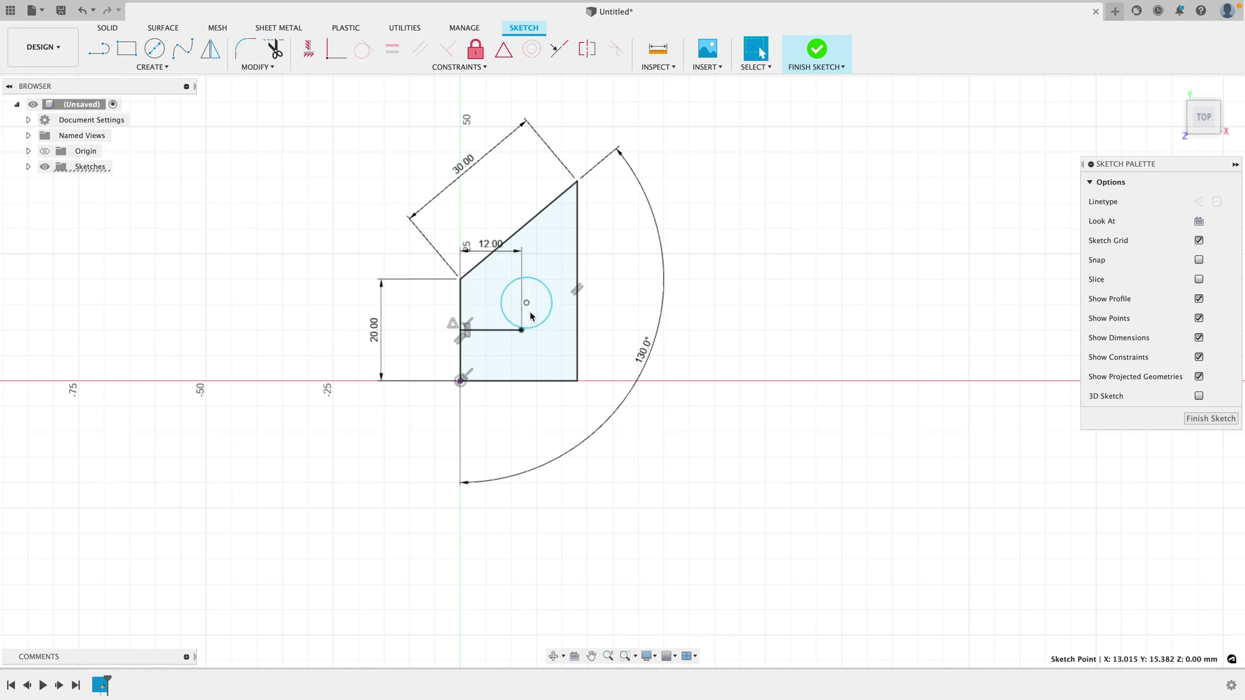
shift+click(522, 331)
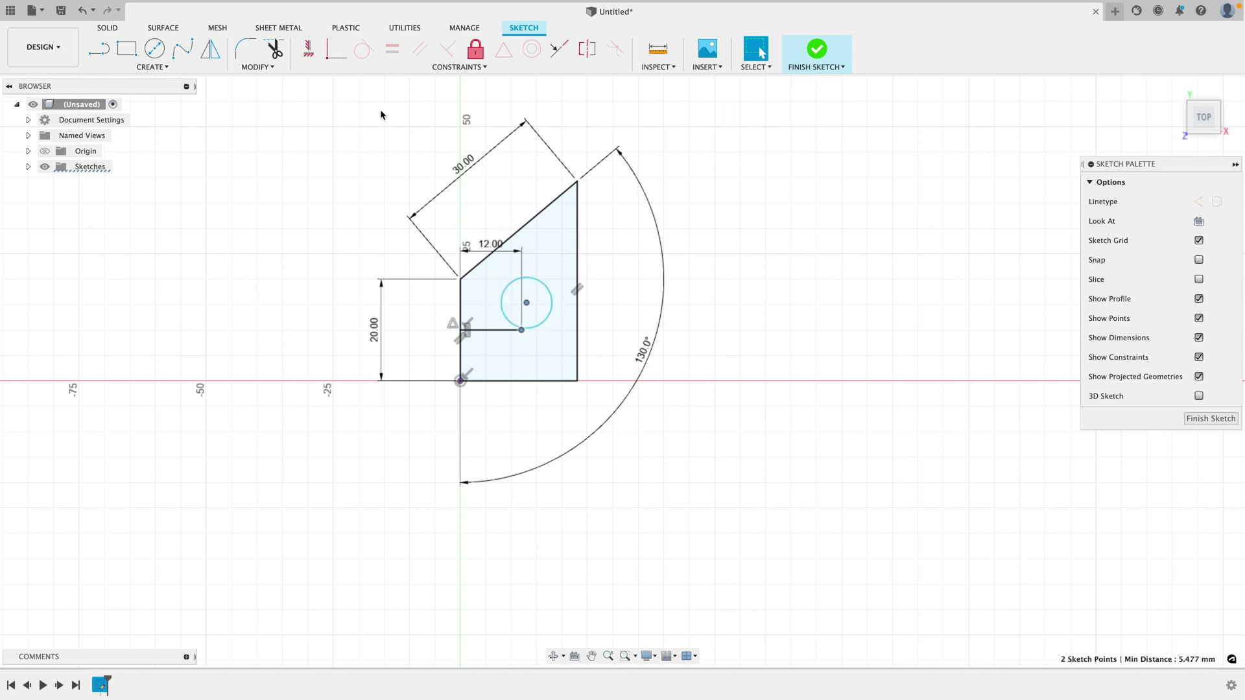
click(336, 53)
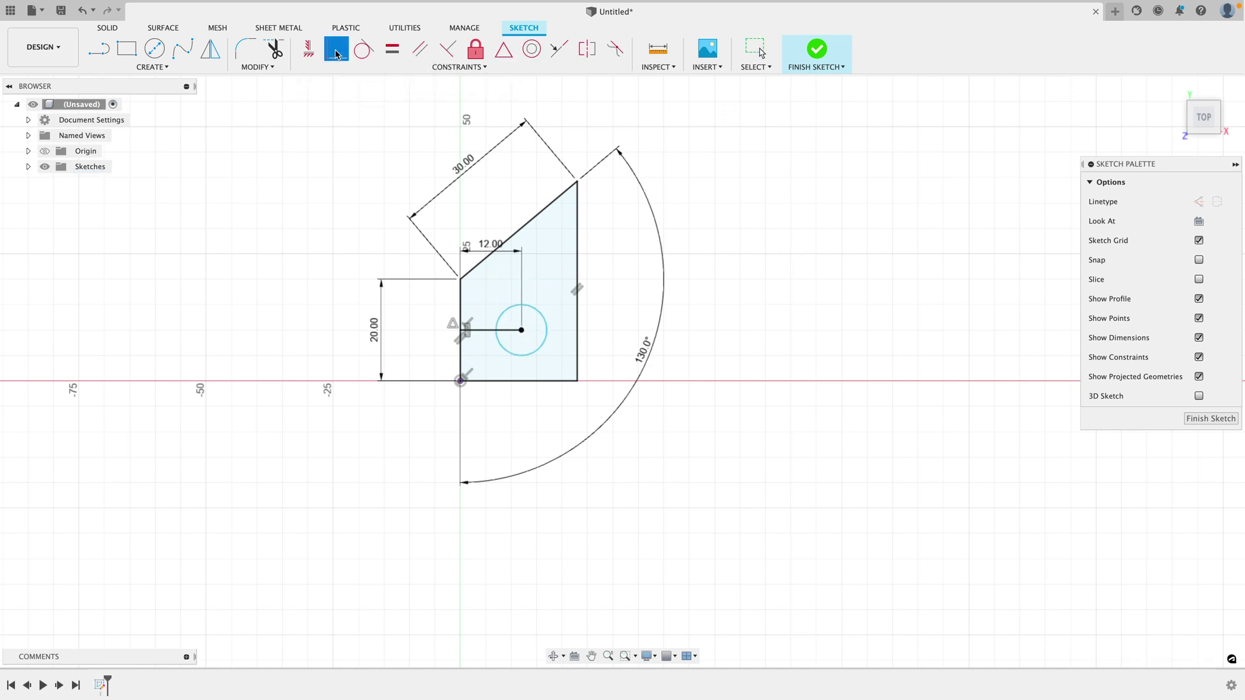
key(Escape)
Step: Dimension the circle to a 10 mm diameter, replacing its loose 9.977 mm size
click(536, 313)
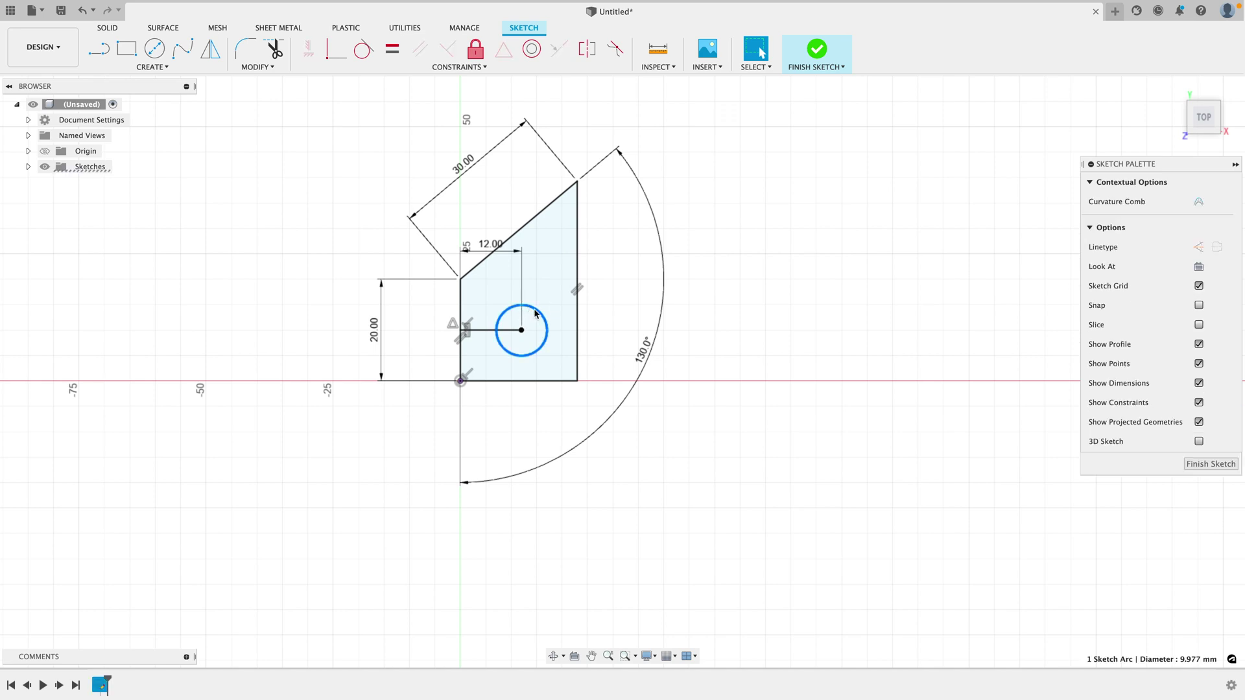
click(256, 65)
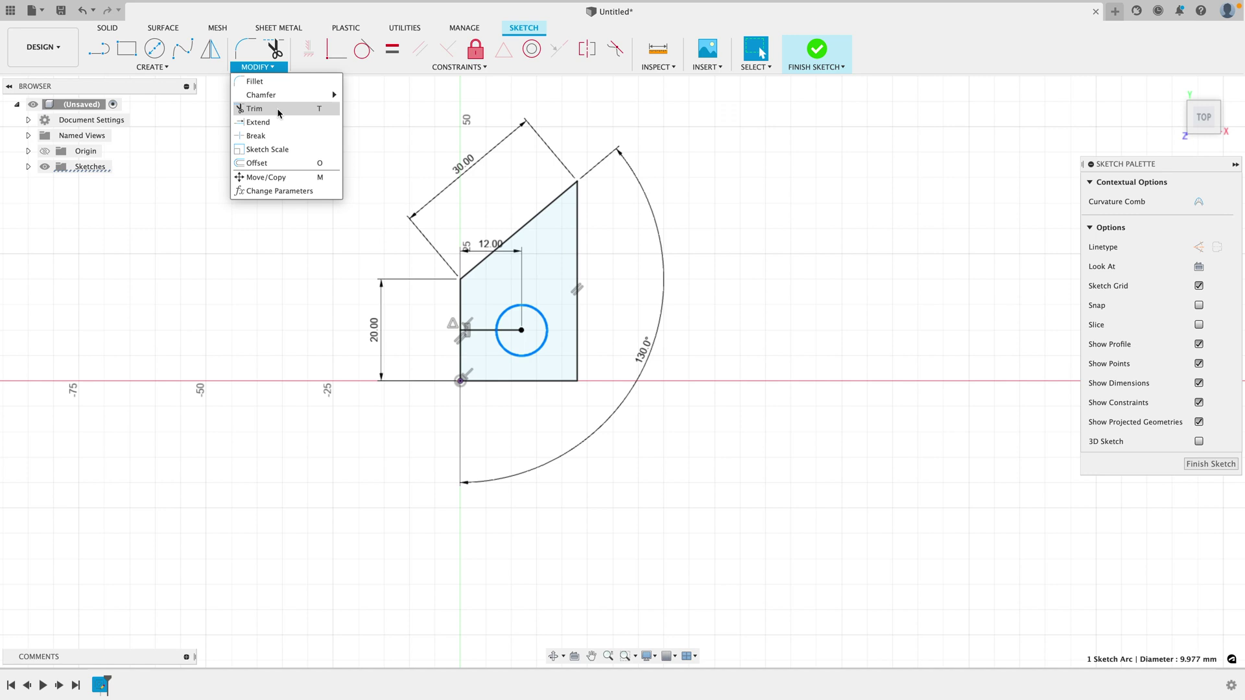
click(301, 246)
click(541, 315)
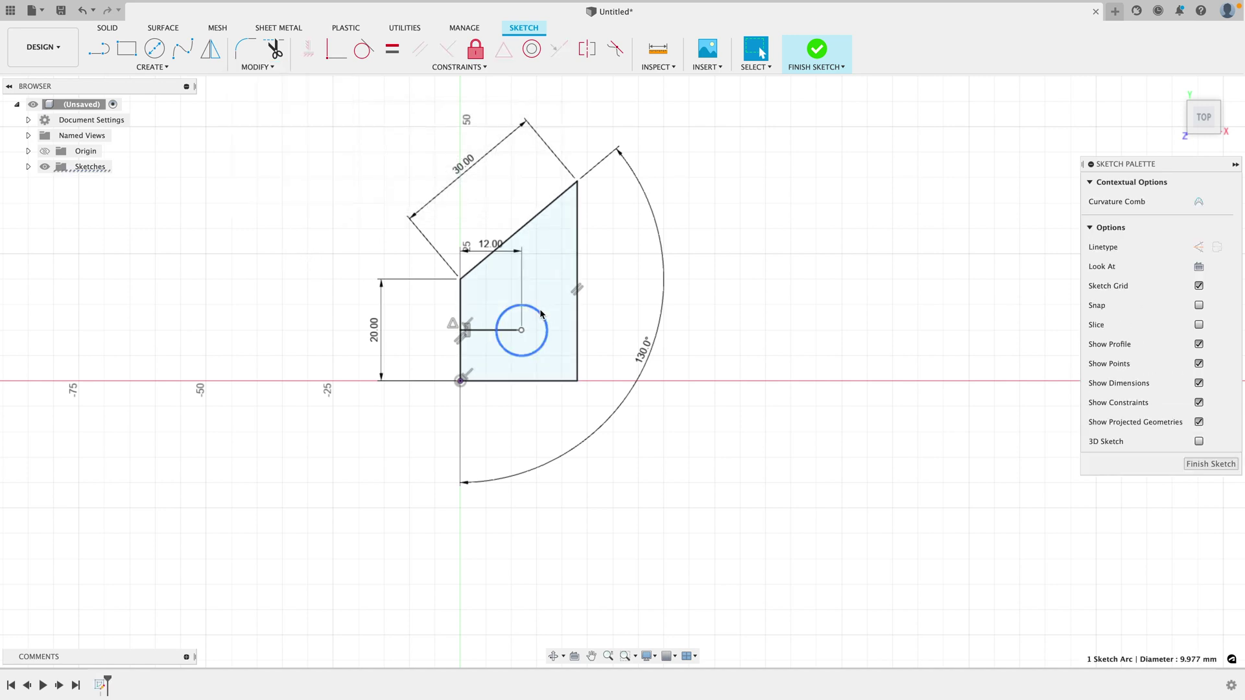
key(d)
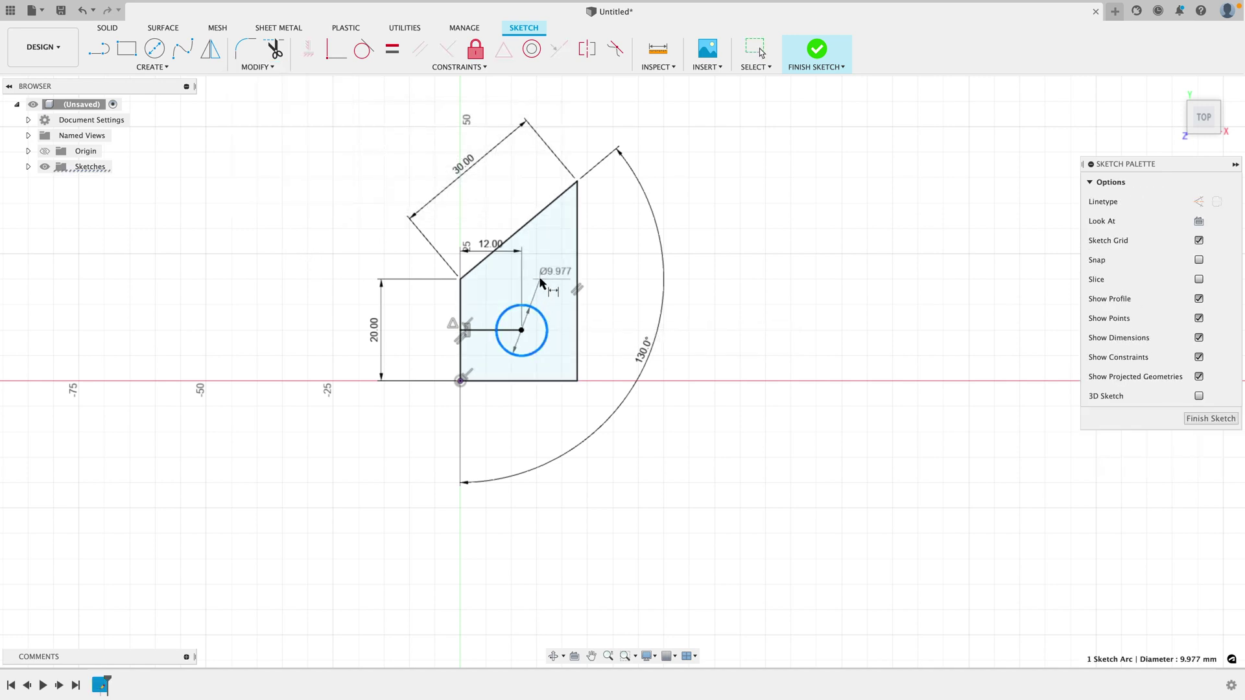
click(530, 278)
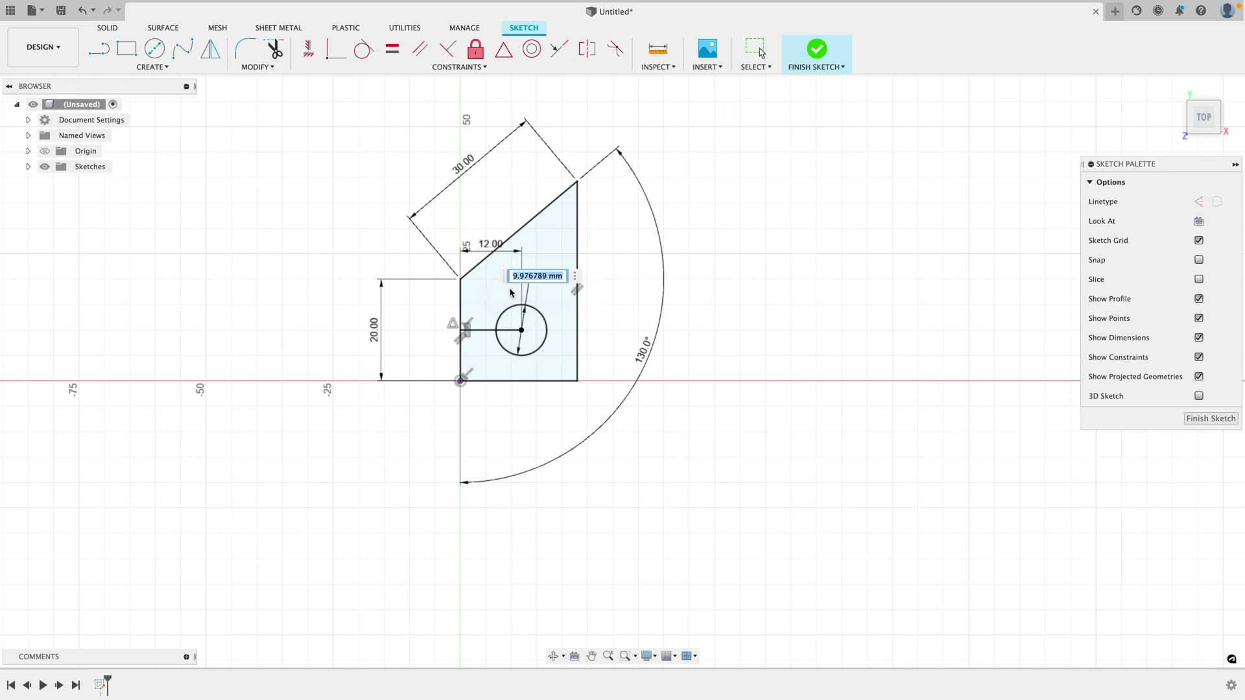
text(10)
key(Return)
key(Escape)
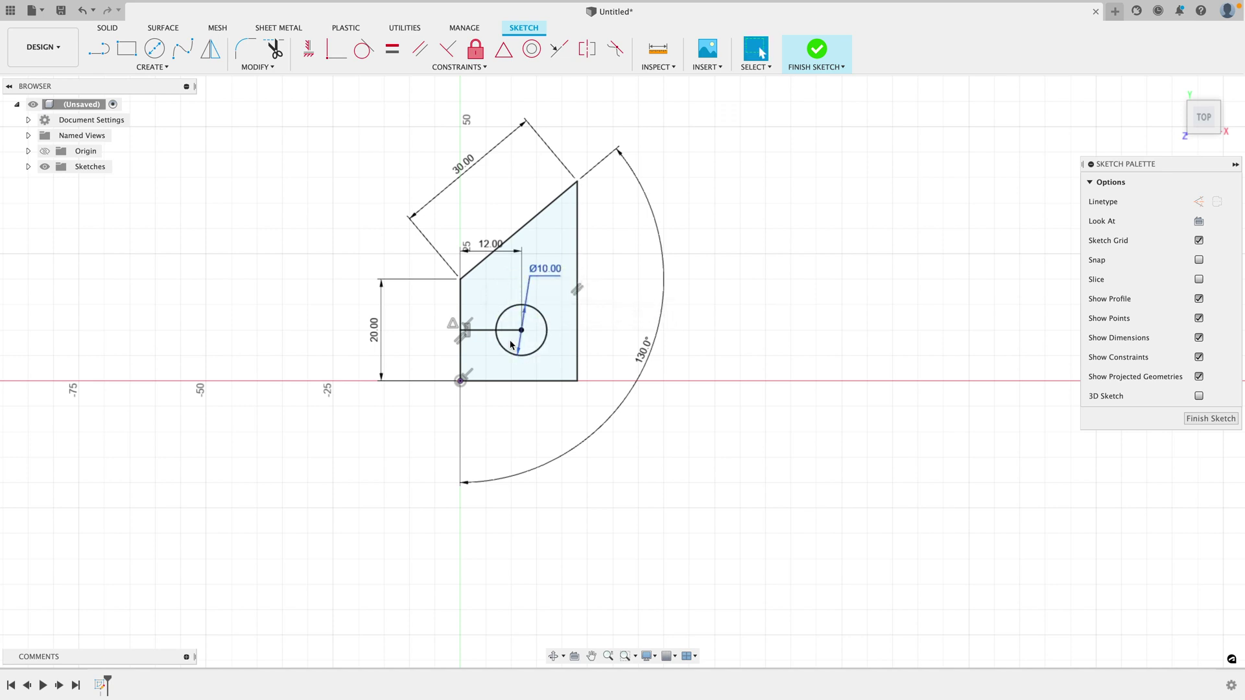
click(546, 337)
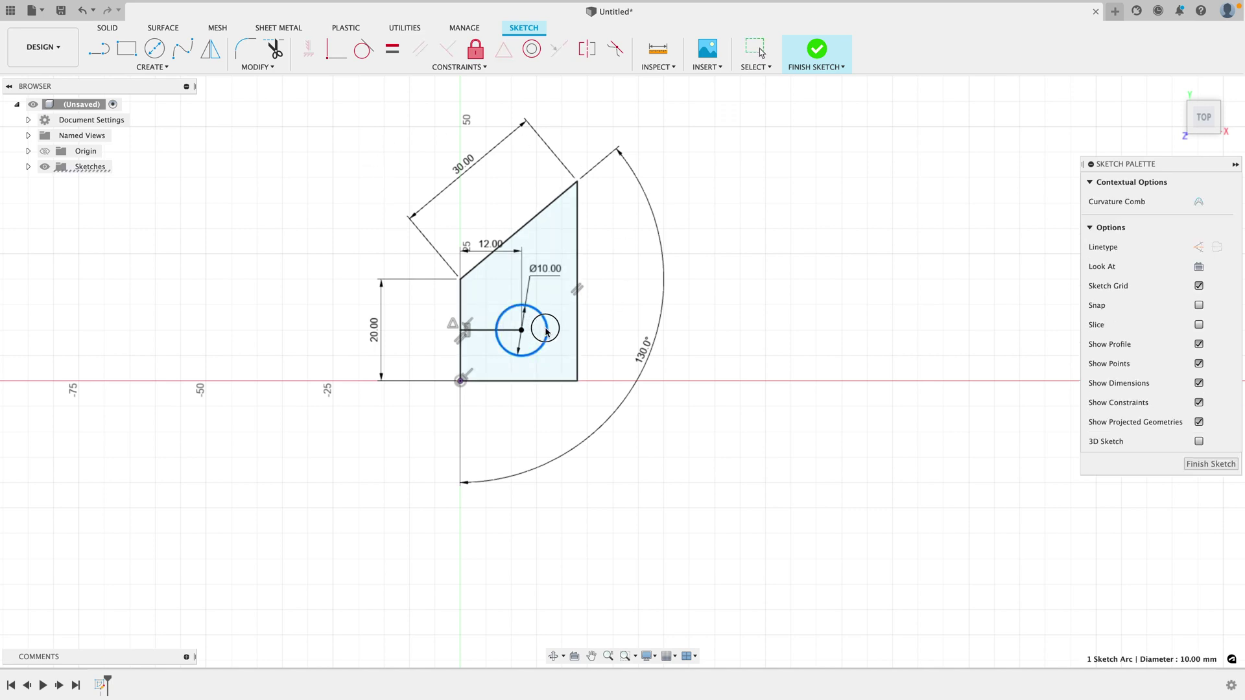
click(458, 343)
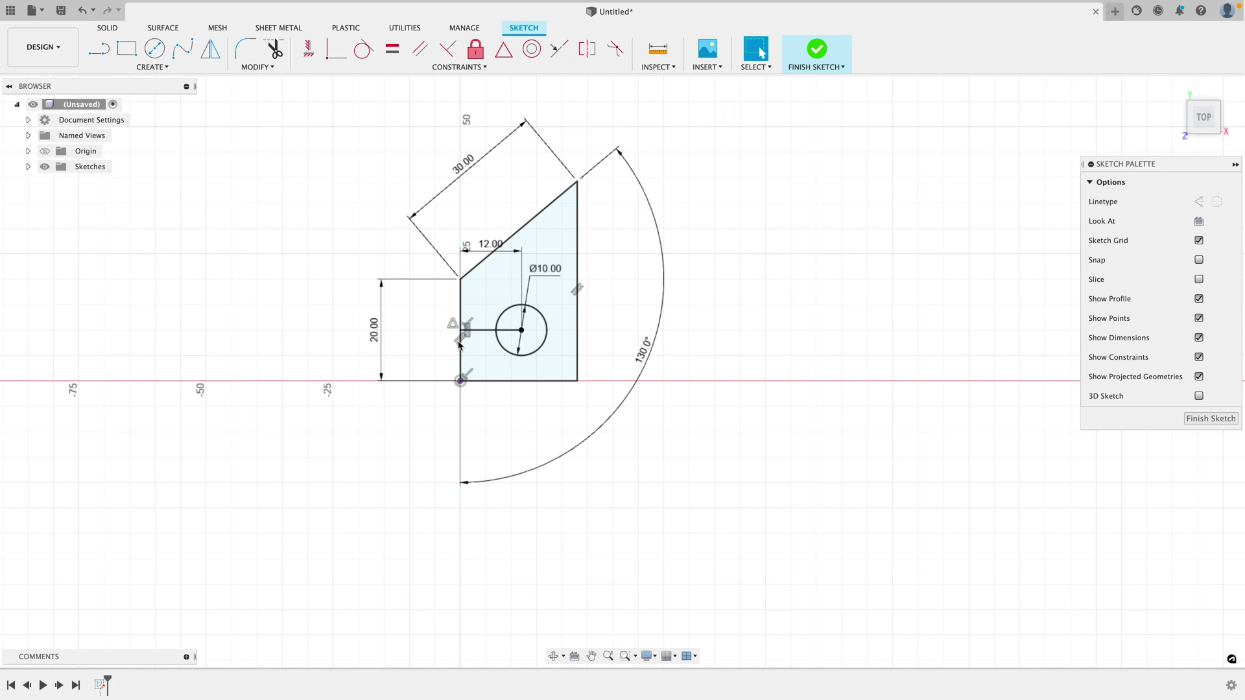
Step: Convert the 12 mm horizontal line into dashed construction geometry
click(488, 331)
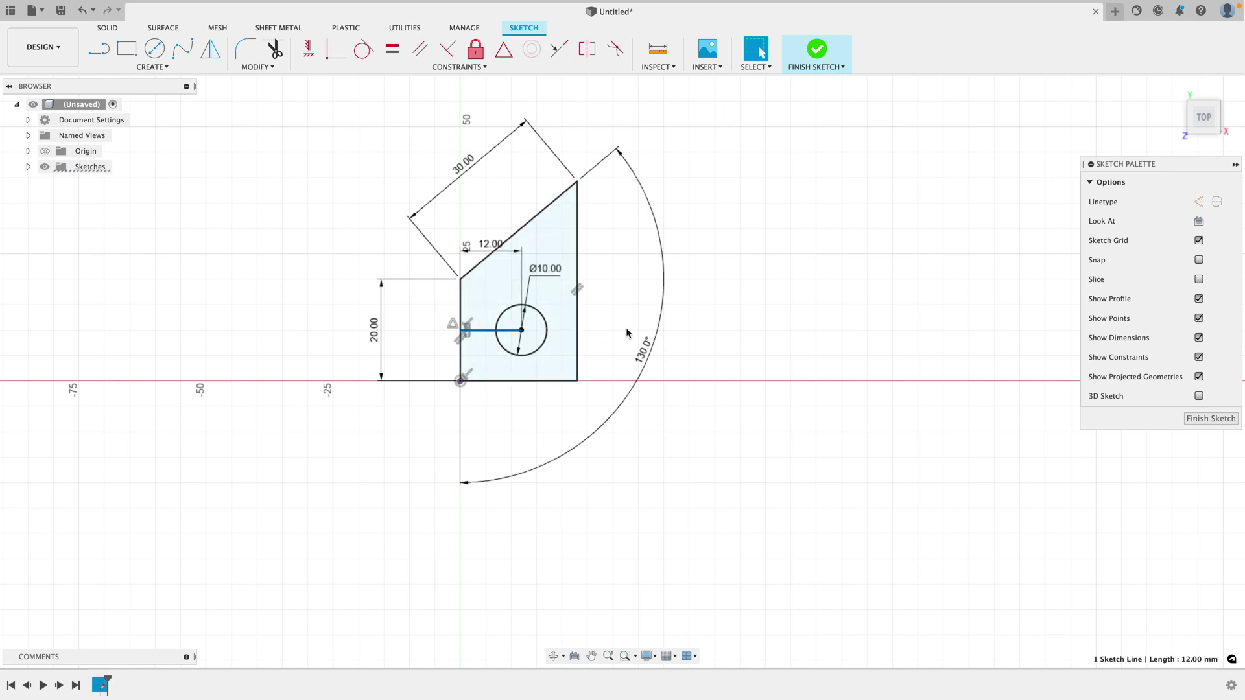
click(1198, 203)
click(415, 331)
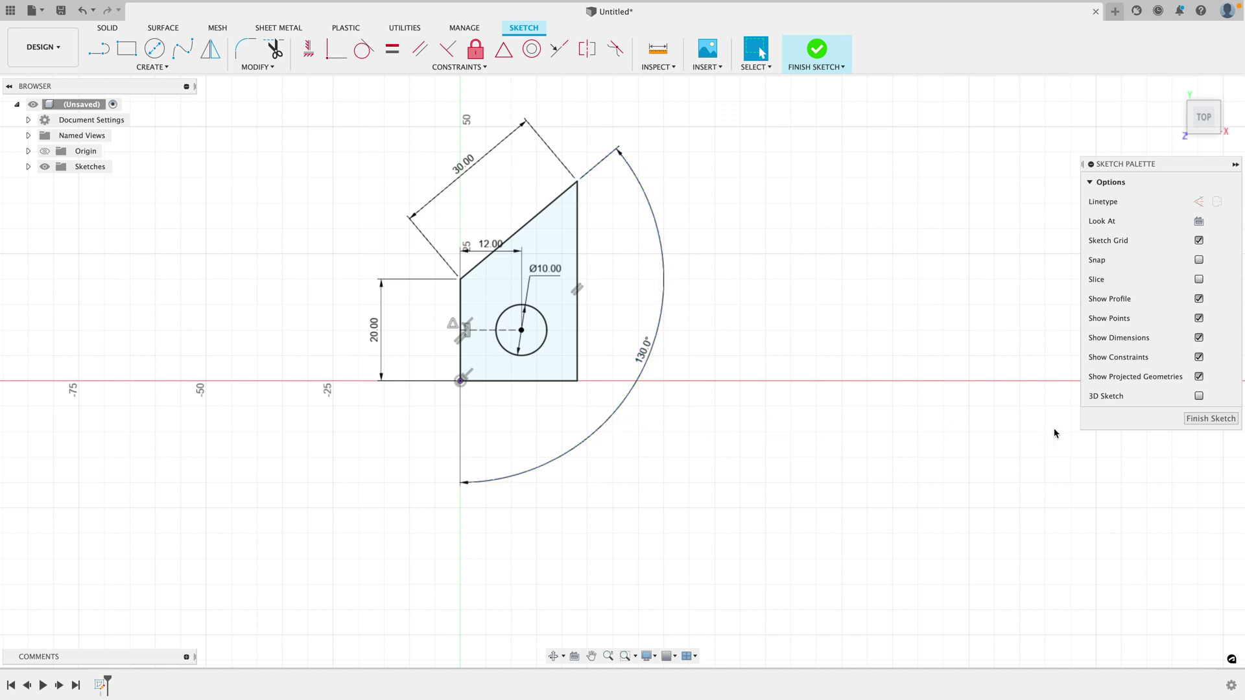
Step: Finish the sketch and extrude the profile 25 mm into a solid with a through hole
click(1196, 419)
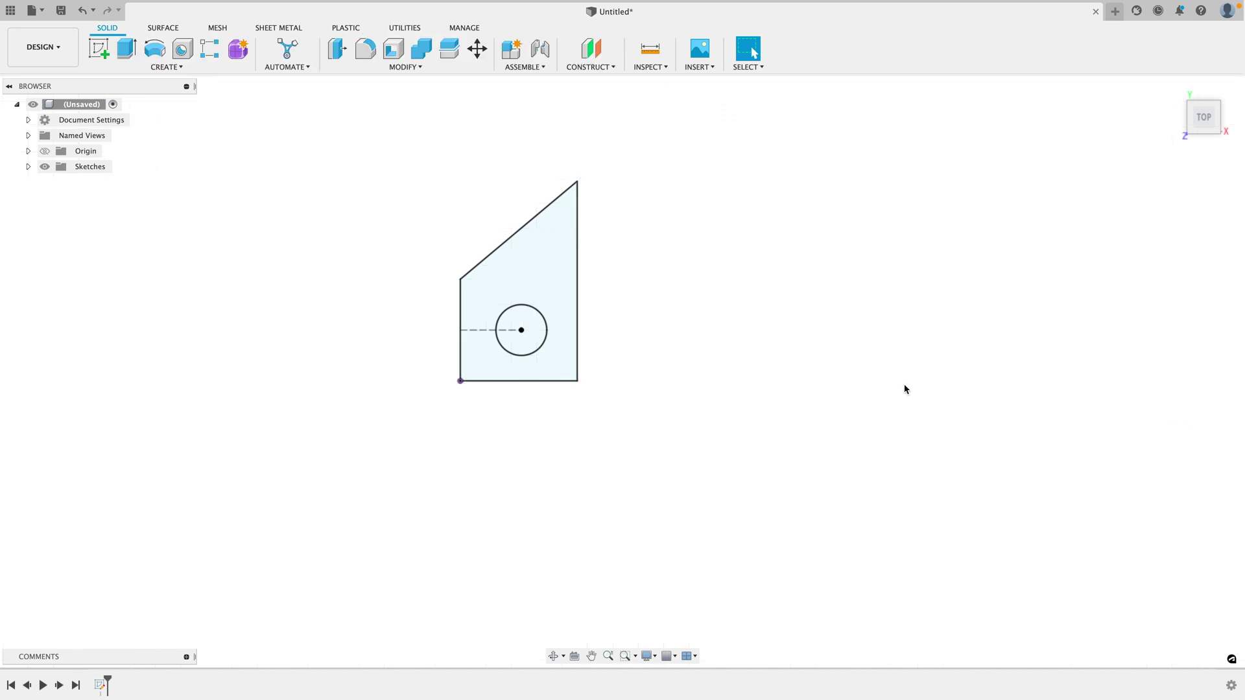
mouse_move(904, 389)
shift+middle_down()
mouse_move(832, 353)
mouse_move(805, 398)
mouse_move(784, 351)
mouse_move(765, 351)
shift+middle_up()
click(505, 333)
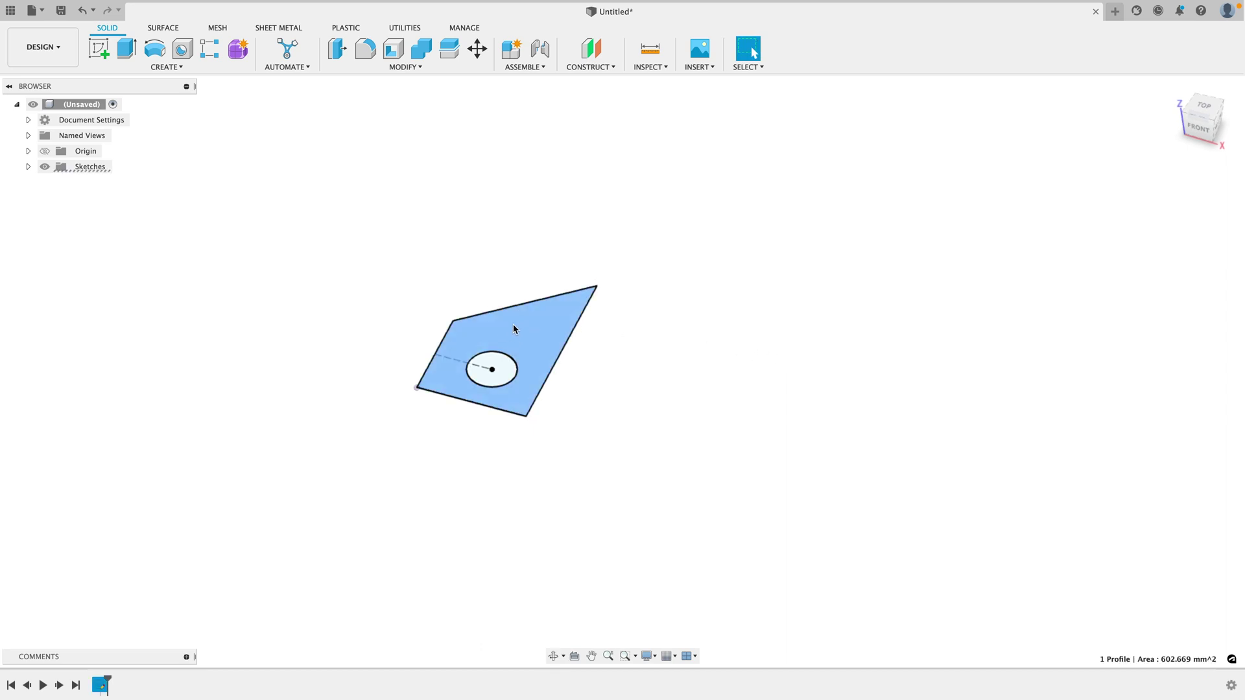
click(120, 57)
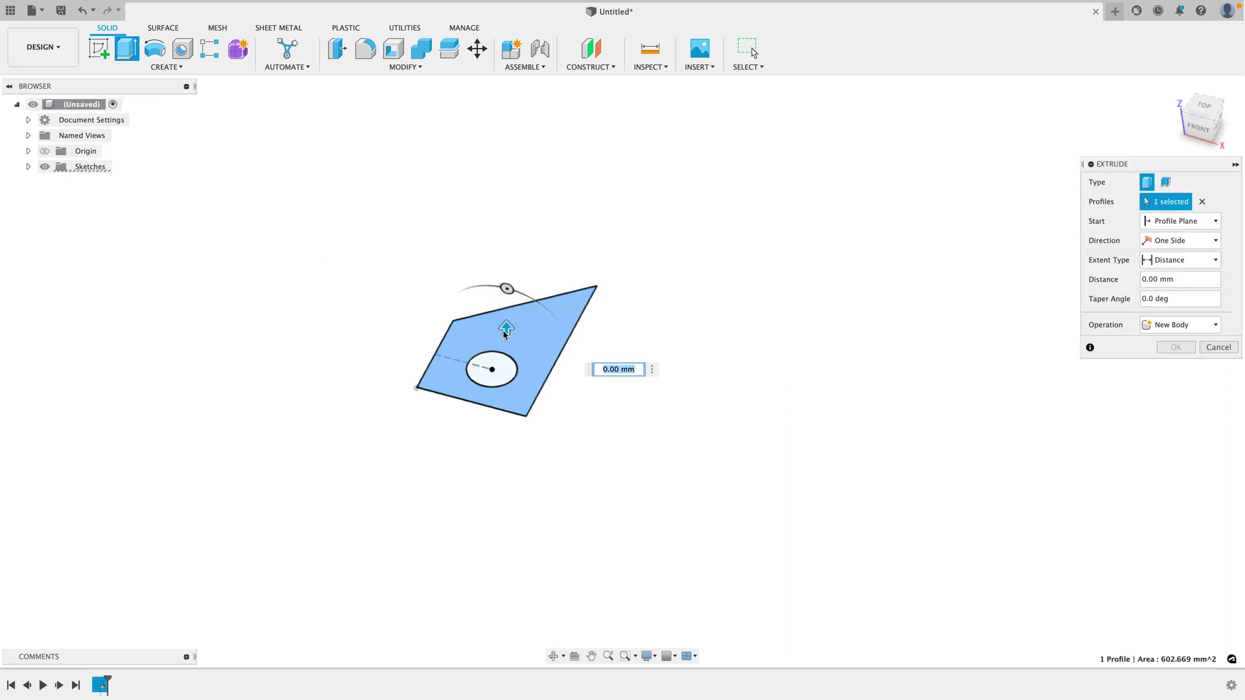
drag(506, 324, 504, 239)
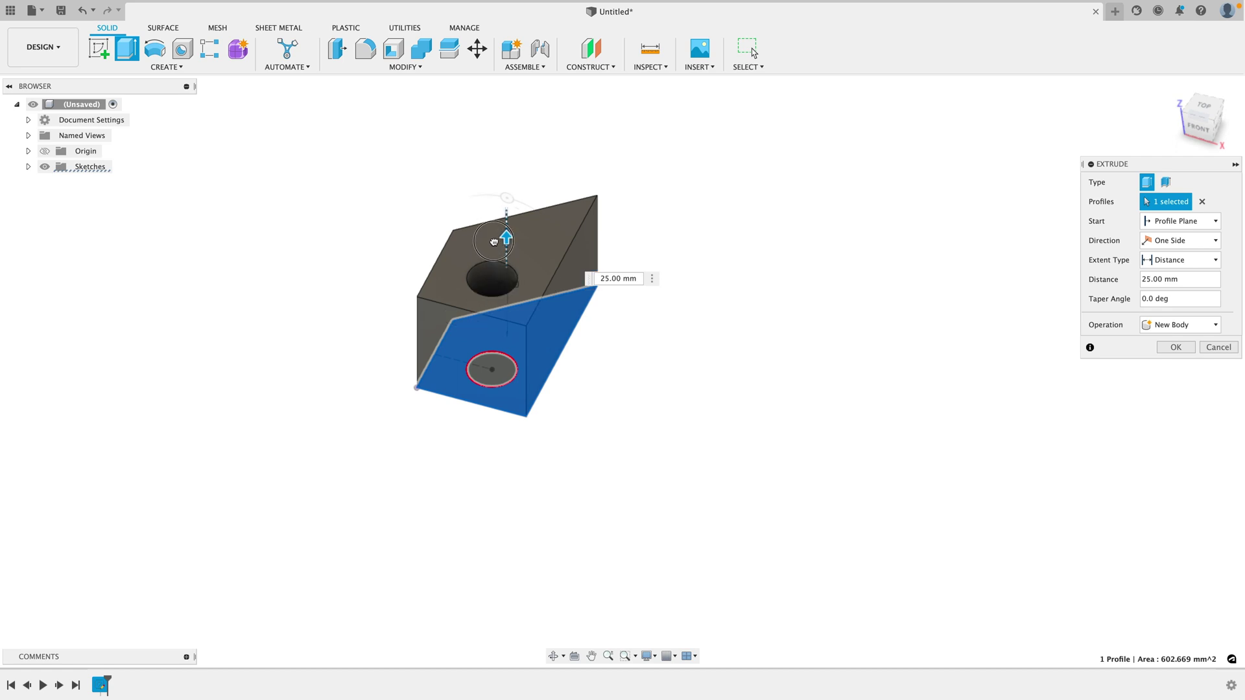
click(1170, 347)
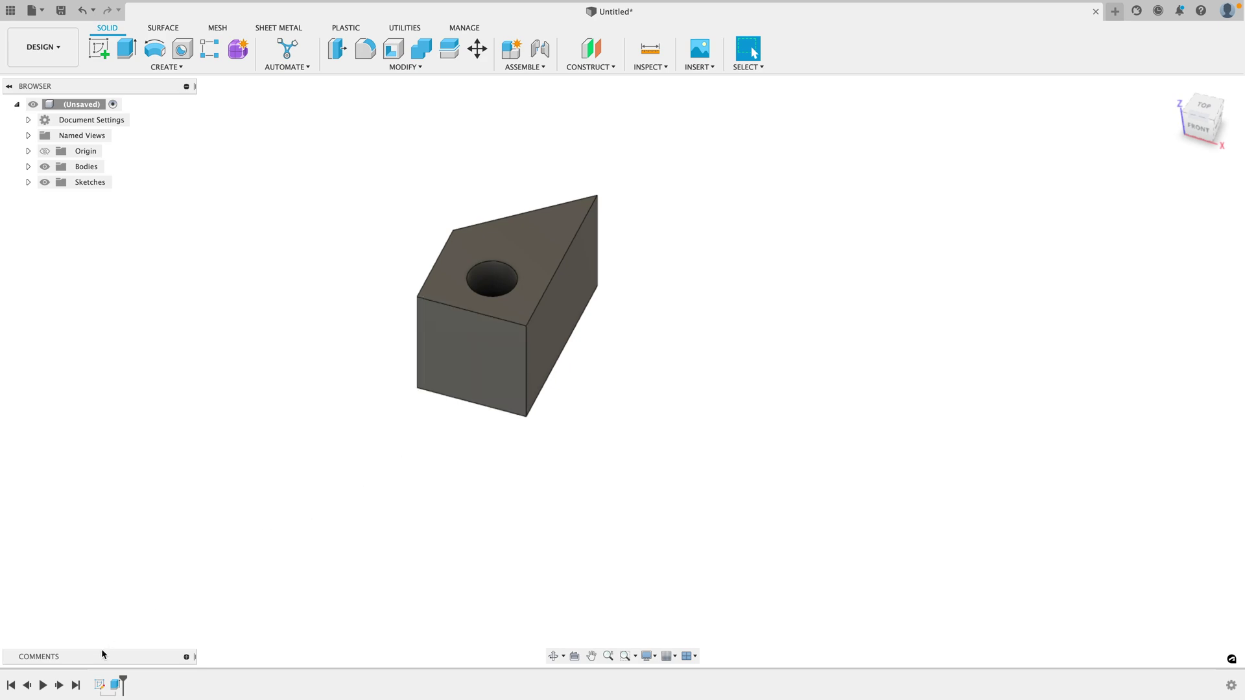
Step: In Sketch1, change the angled edge dimension from 30 to 50 mm
double_click(100, 686)
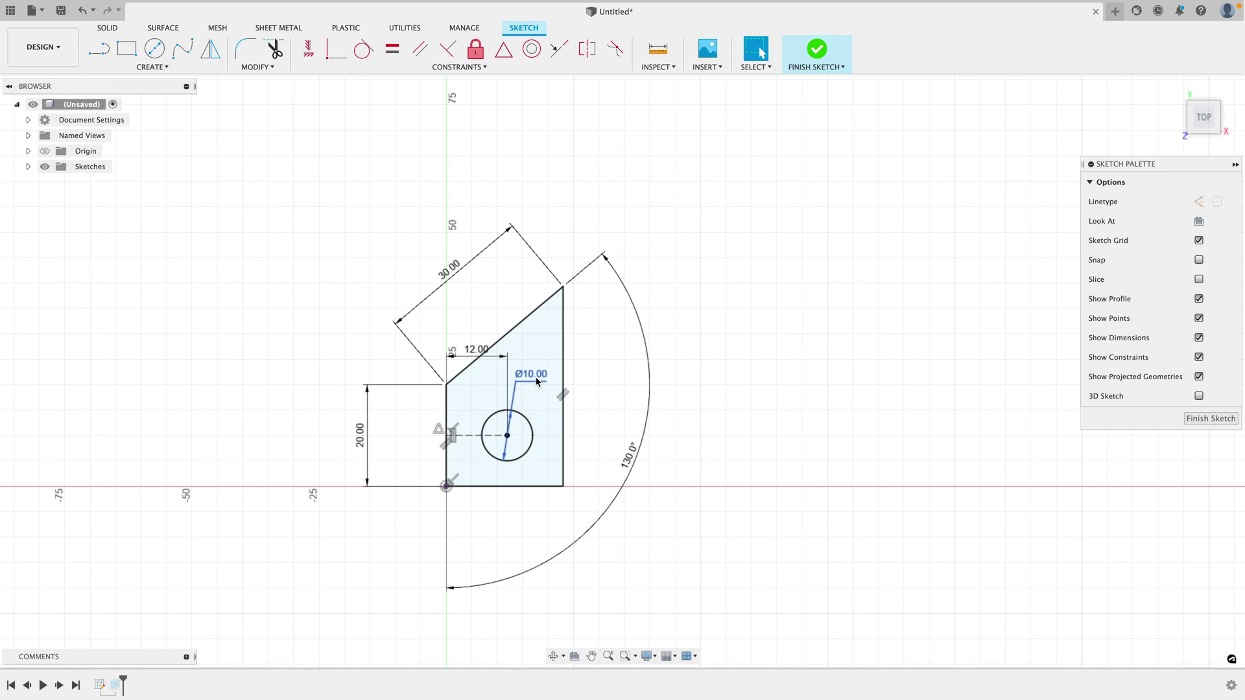
double_click(446, 274)
text(50)
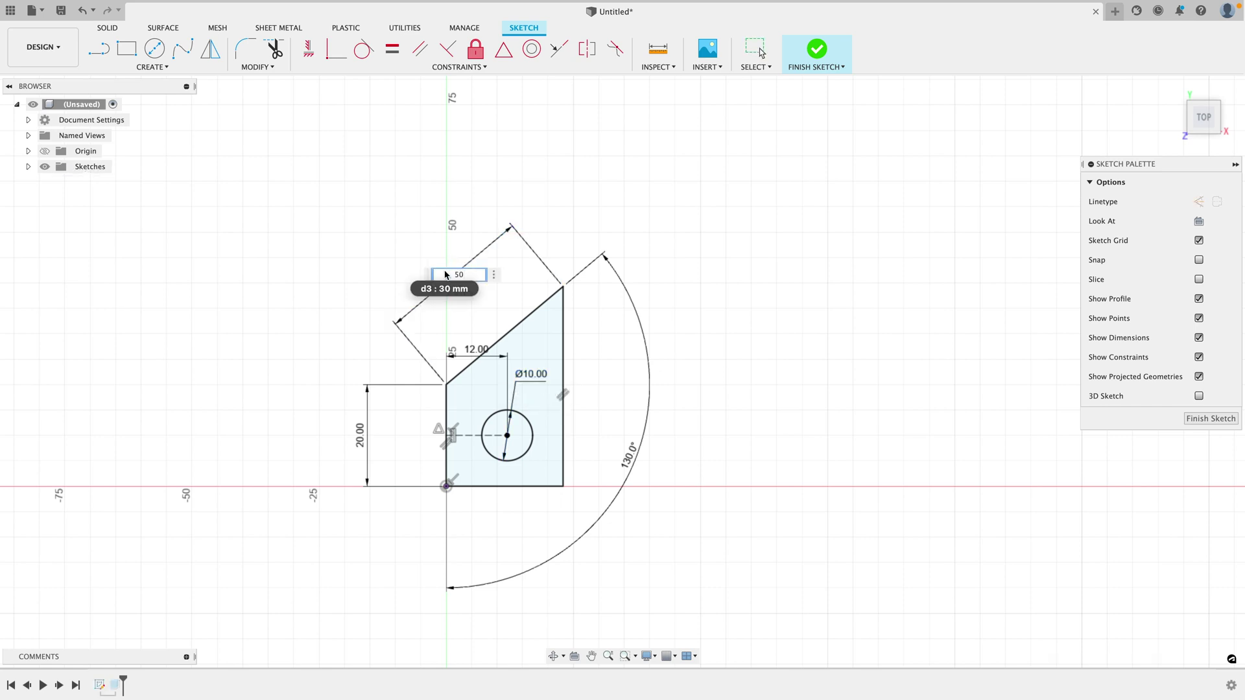
key(Return)
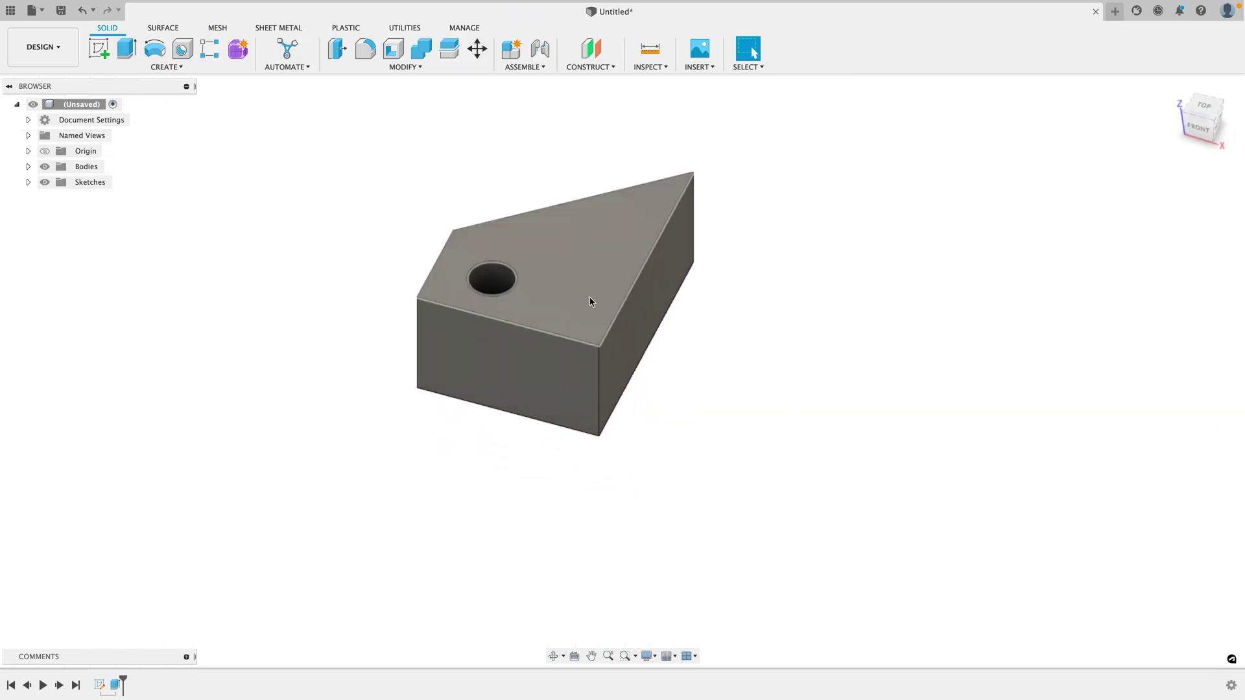
middle_drag(727, 291, 660, 364)
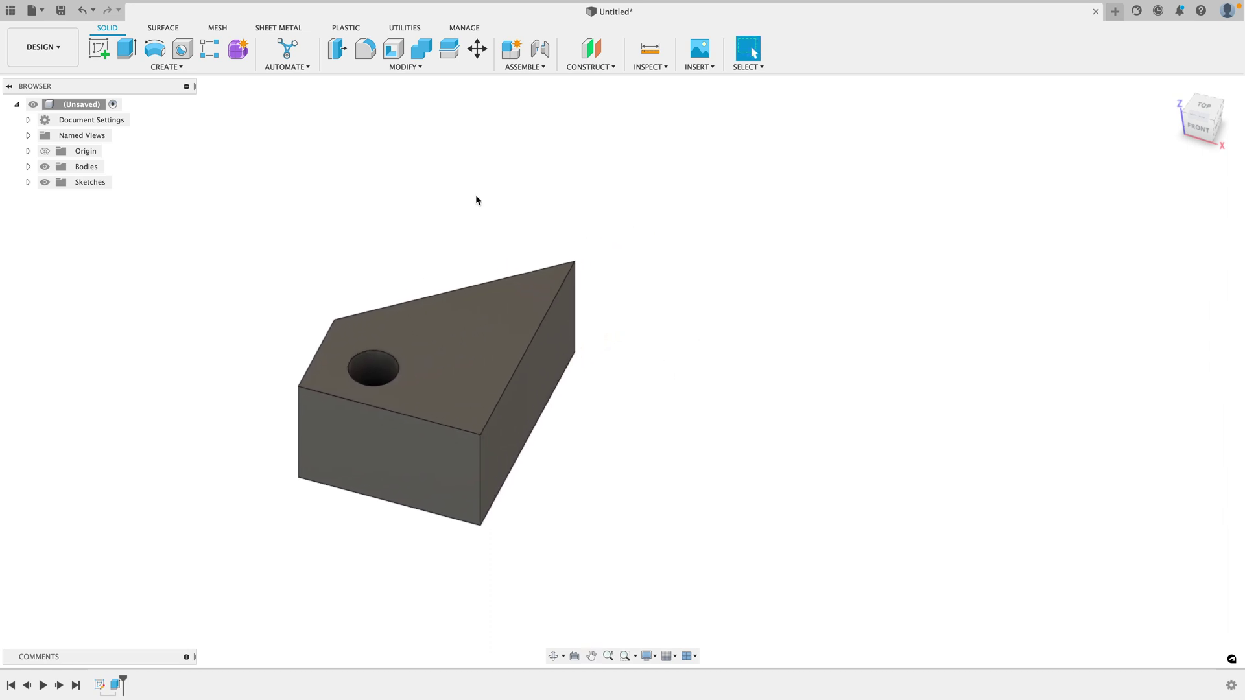
Step: Chamfer the angled top edge, front vertical edge and front top edge by 3 mm
click(402, 68)
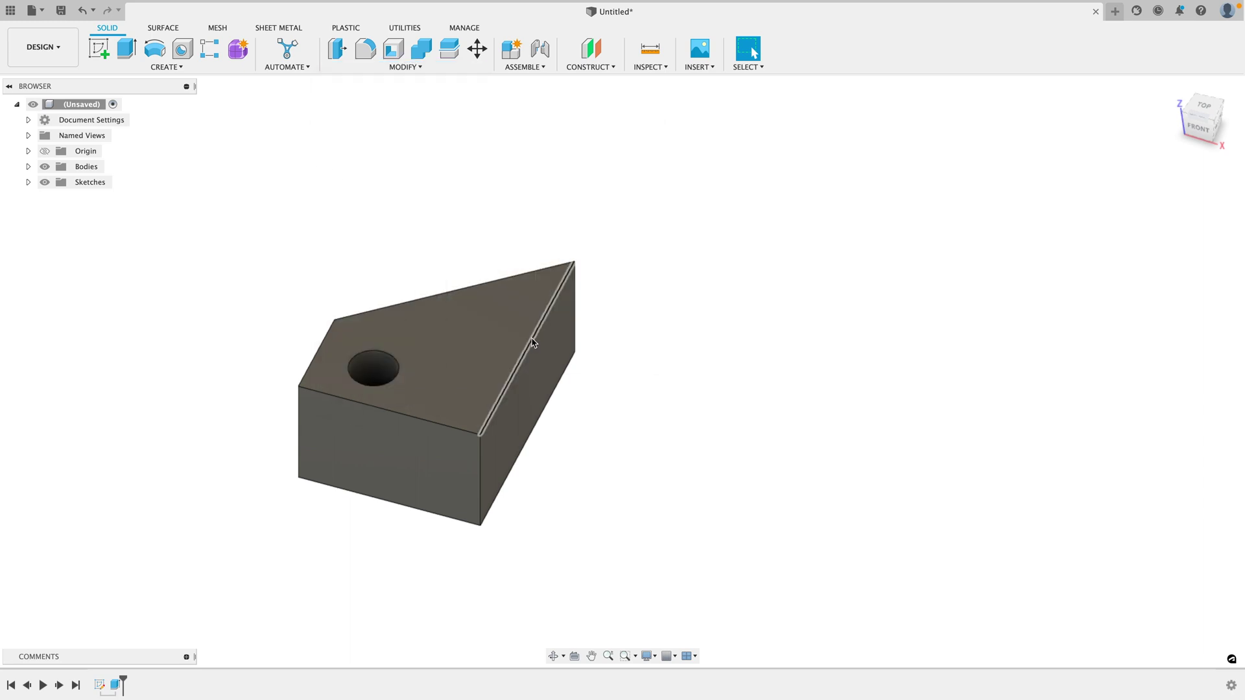
click(533, 339)
shift+click(480, 454)
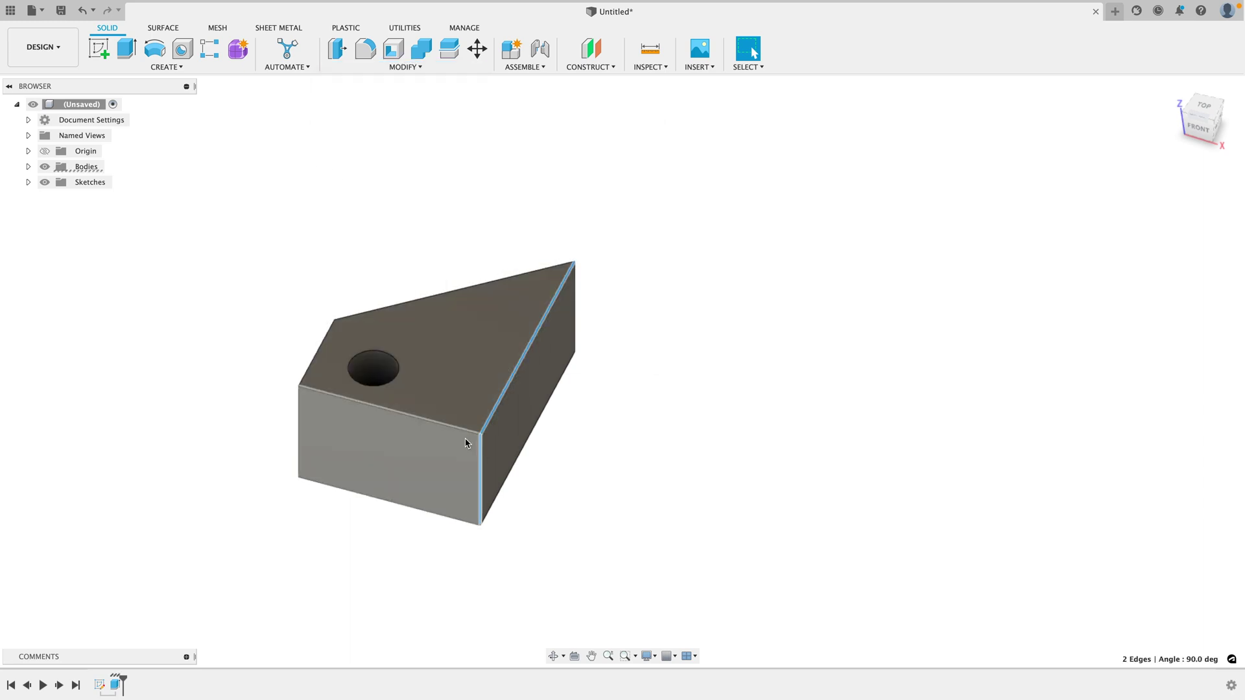
shift+click(457, 429)
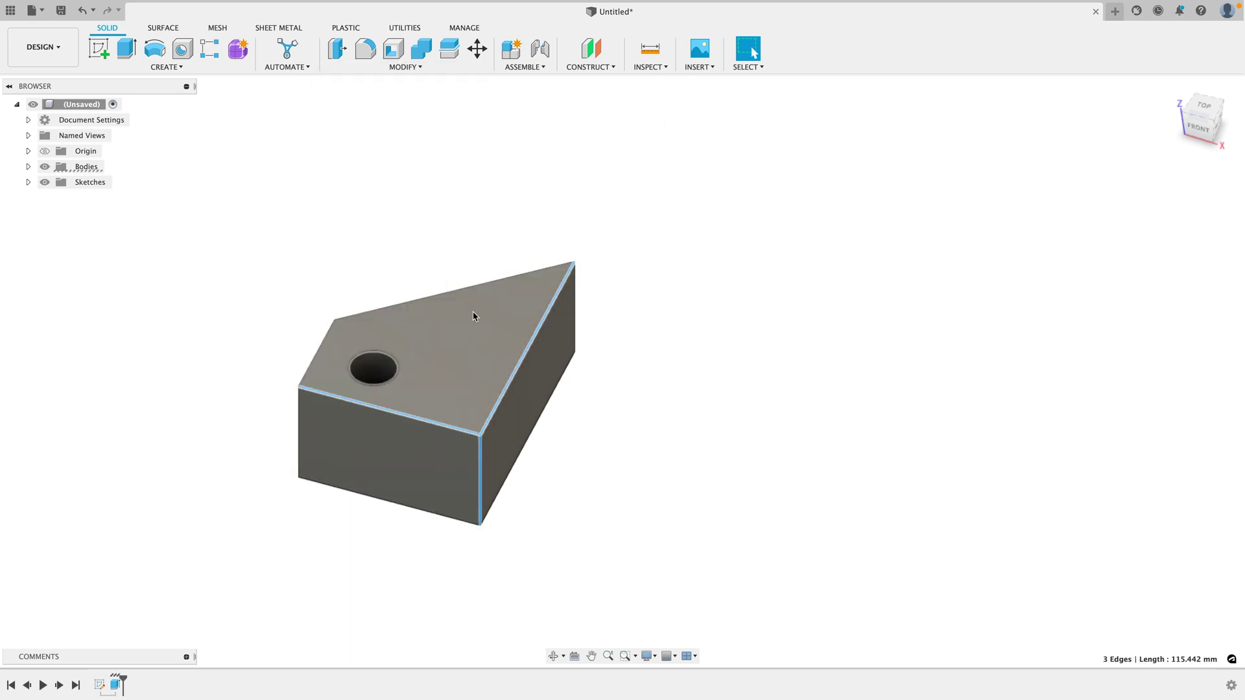
click(416, 67)
click(354, 110)
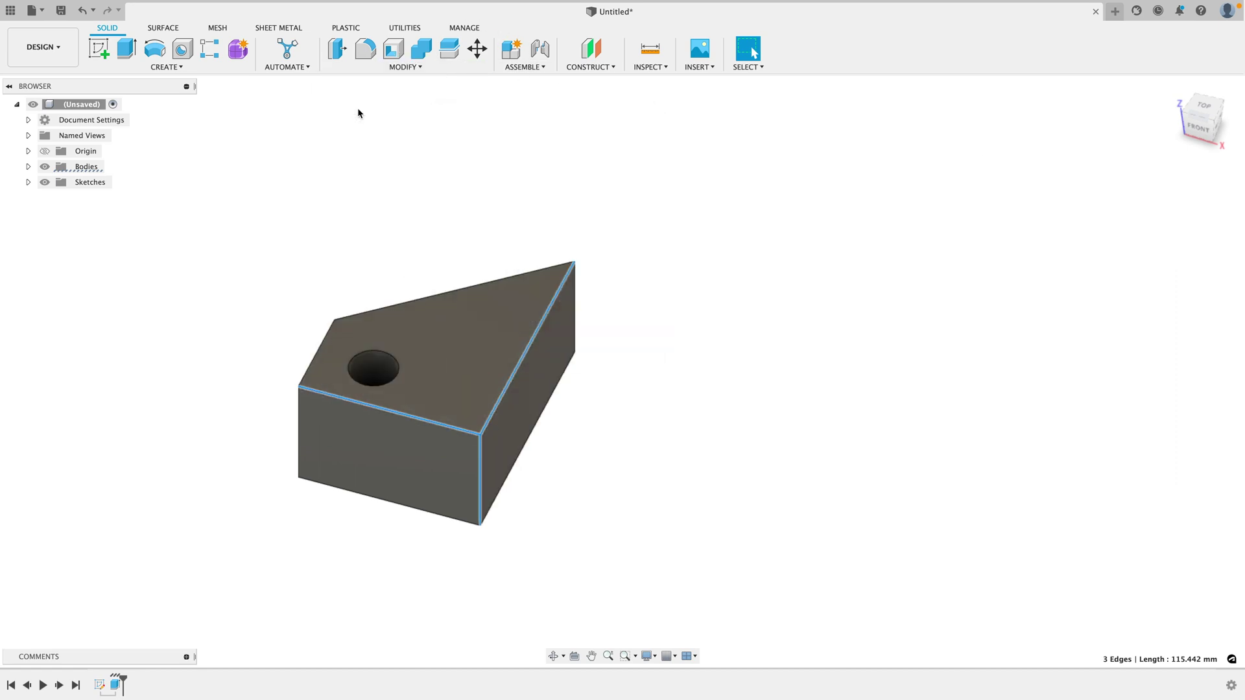
click(1111, 186)
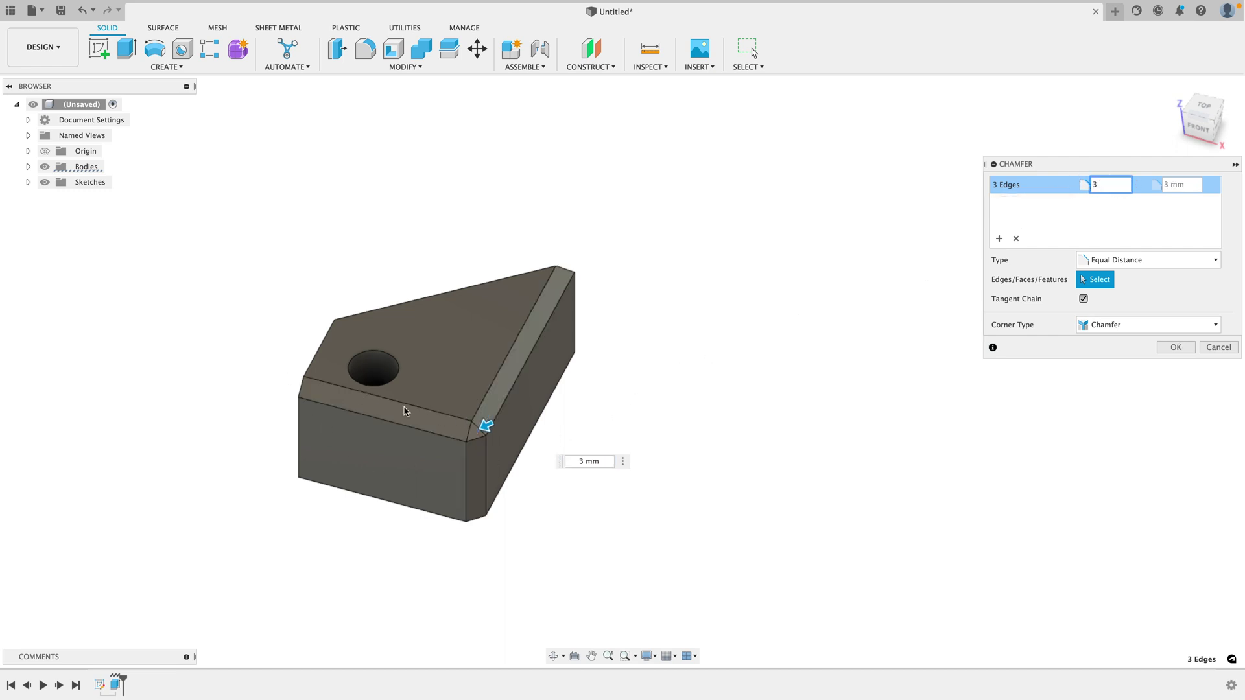
click(1175, 347)
middle_drag(729, 378, 697, 381)
Step: Round the vertical side edge with a 10 mm fillet
click(529, 384)
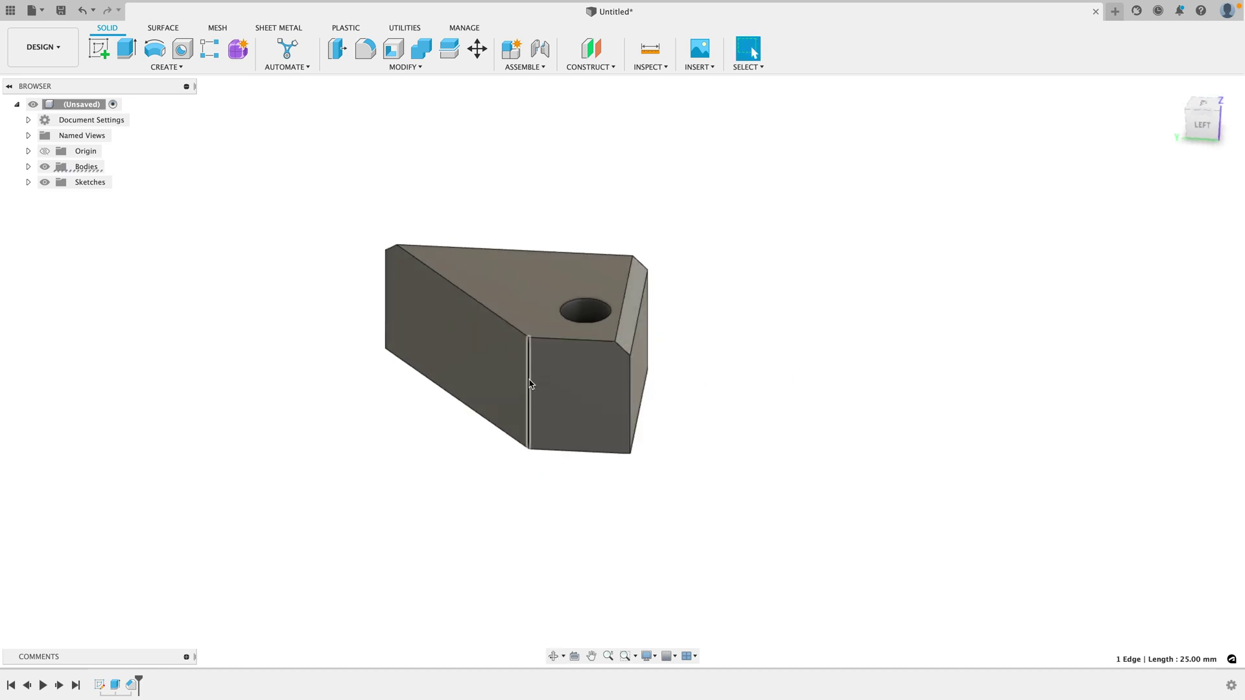
click(365, 50)
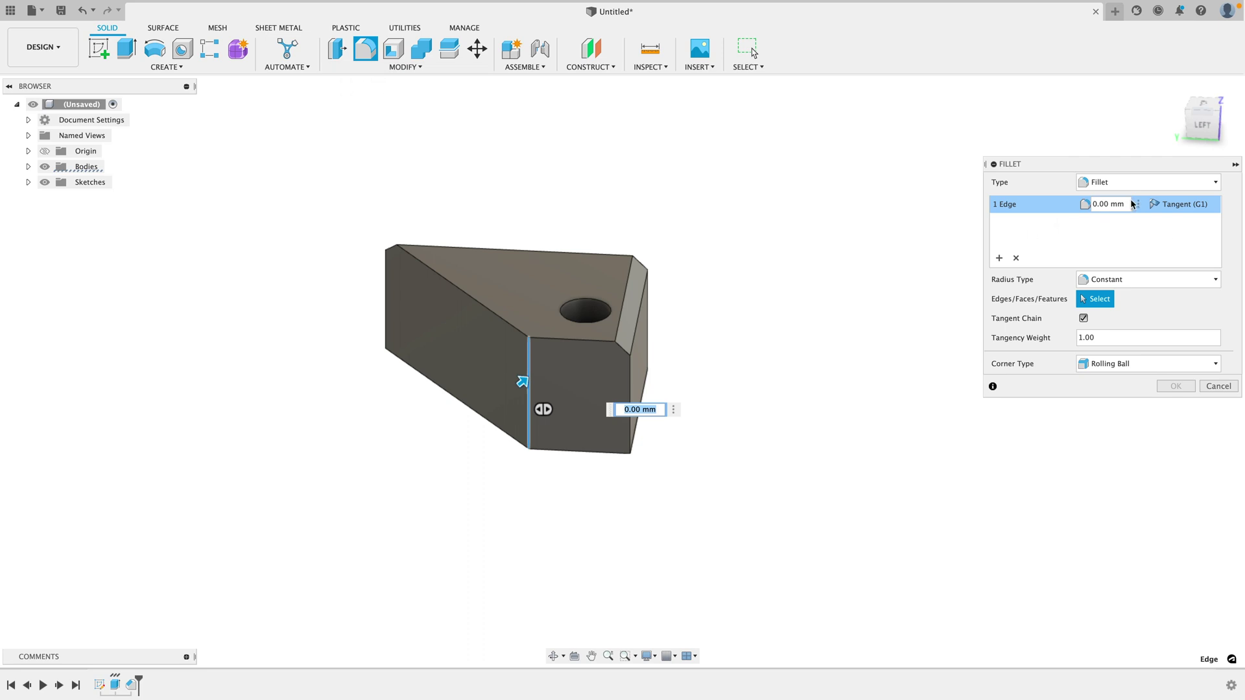
click(1128, 204)
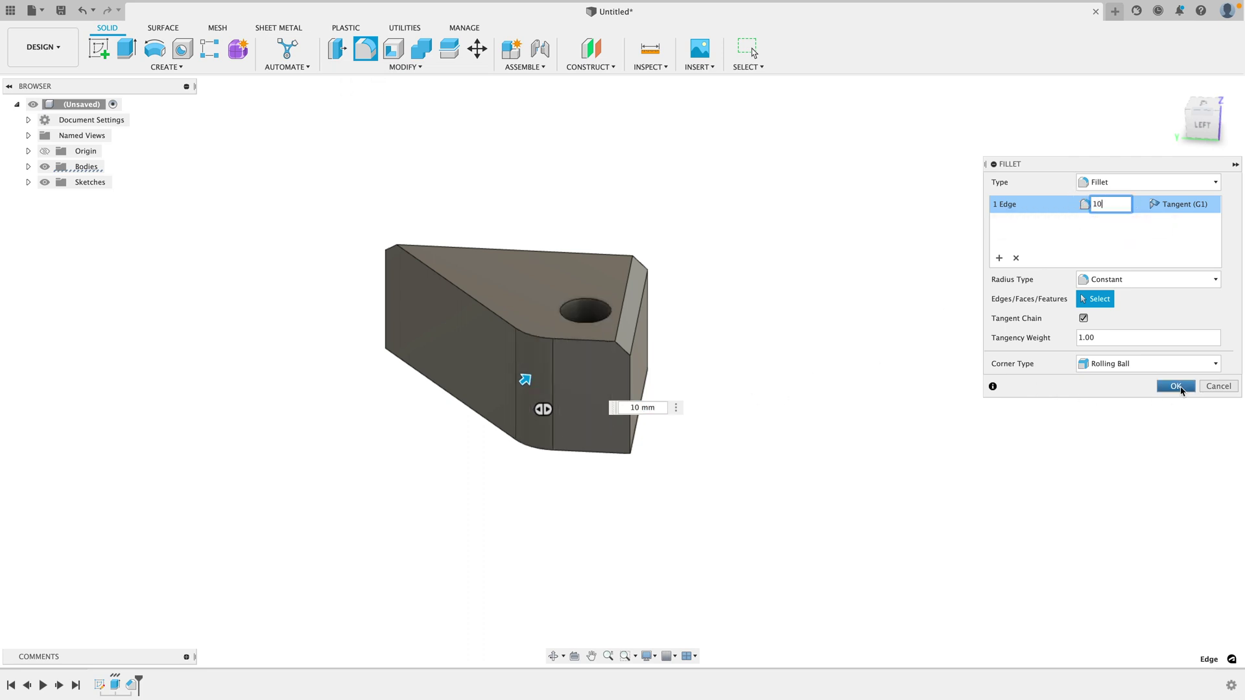
click(1175, 387)
shift+middle_drag(828, 344, 719, 415)
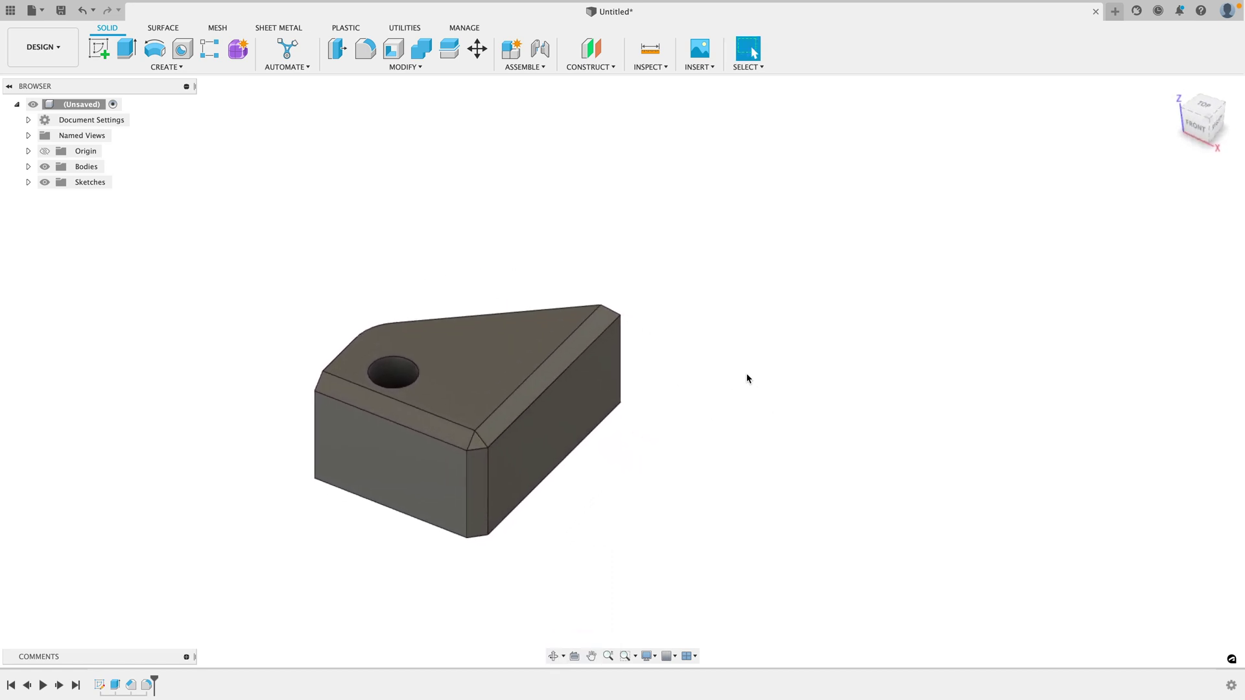
shift+middle_drag(745, 376, 777, 389)
Step: Move the body's side face 5 mm with Move/Copy
right_click(452, 490)
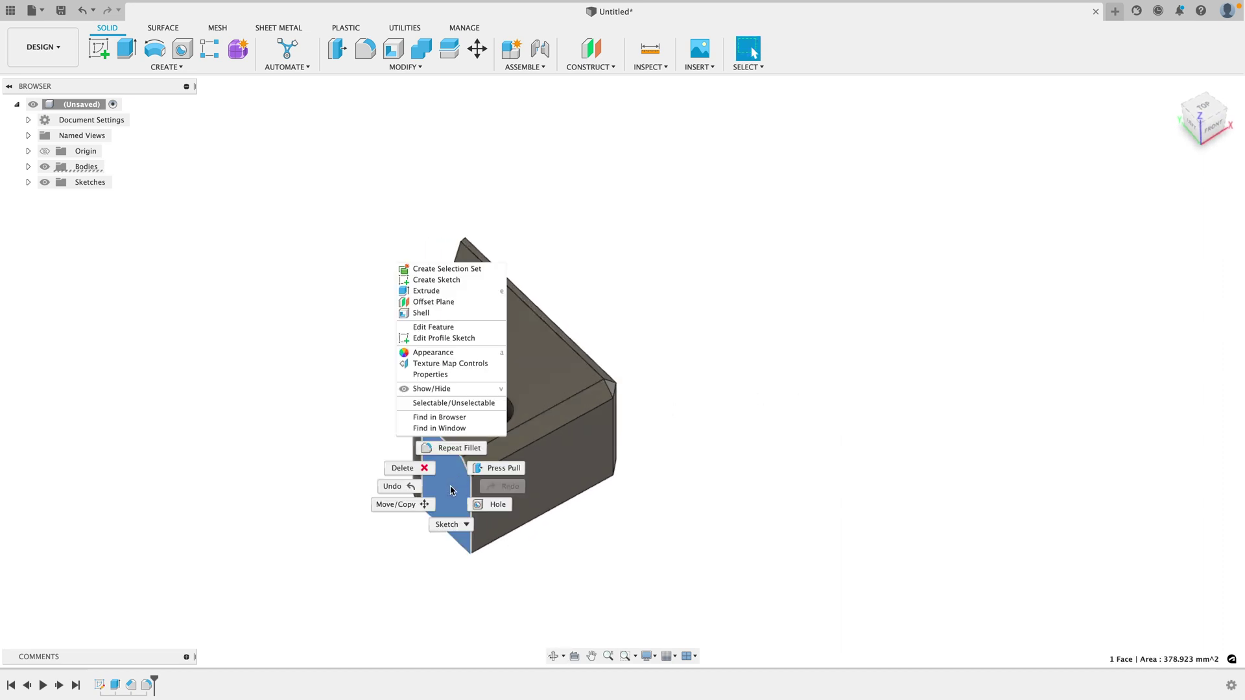
click(405, 510)
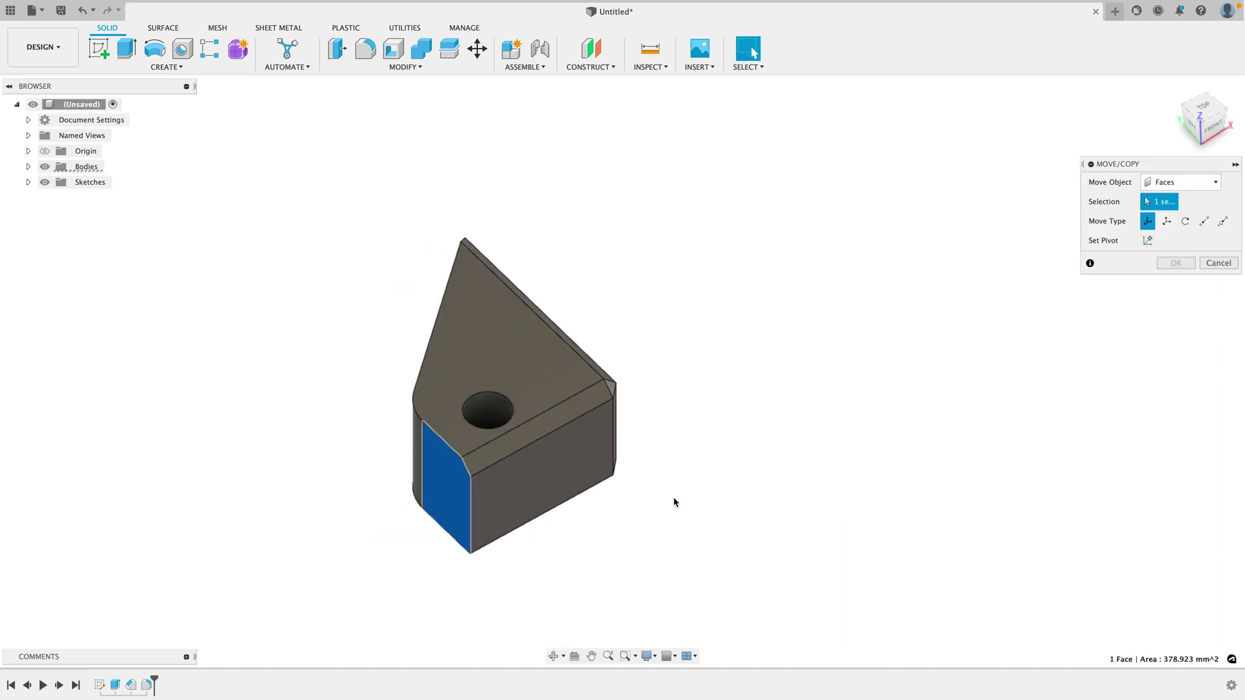
scroll(673, 496, up, 3)
drag(576, 466, 516, 448)
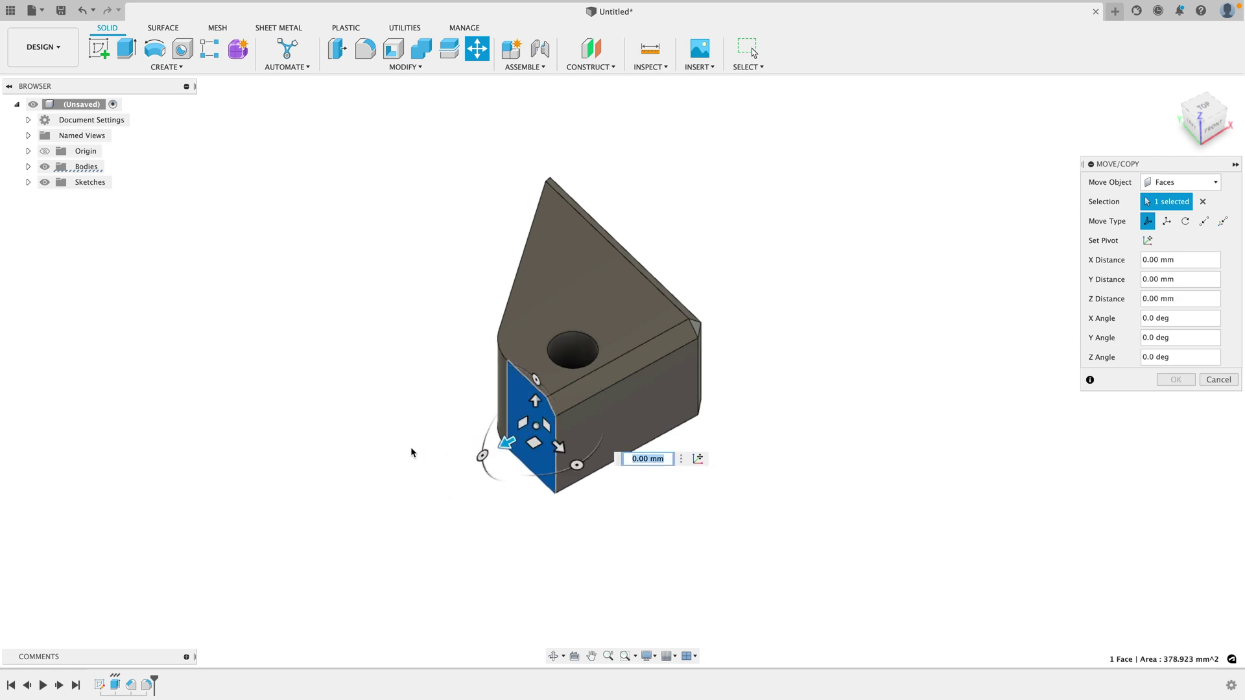
shift+middle_drag(411, 452, 428, 435)
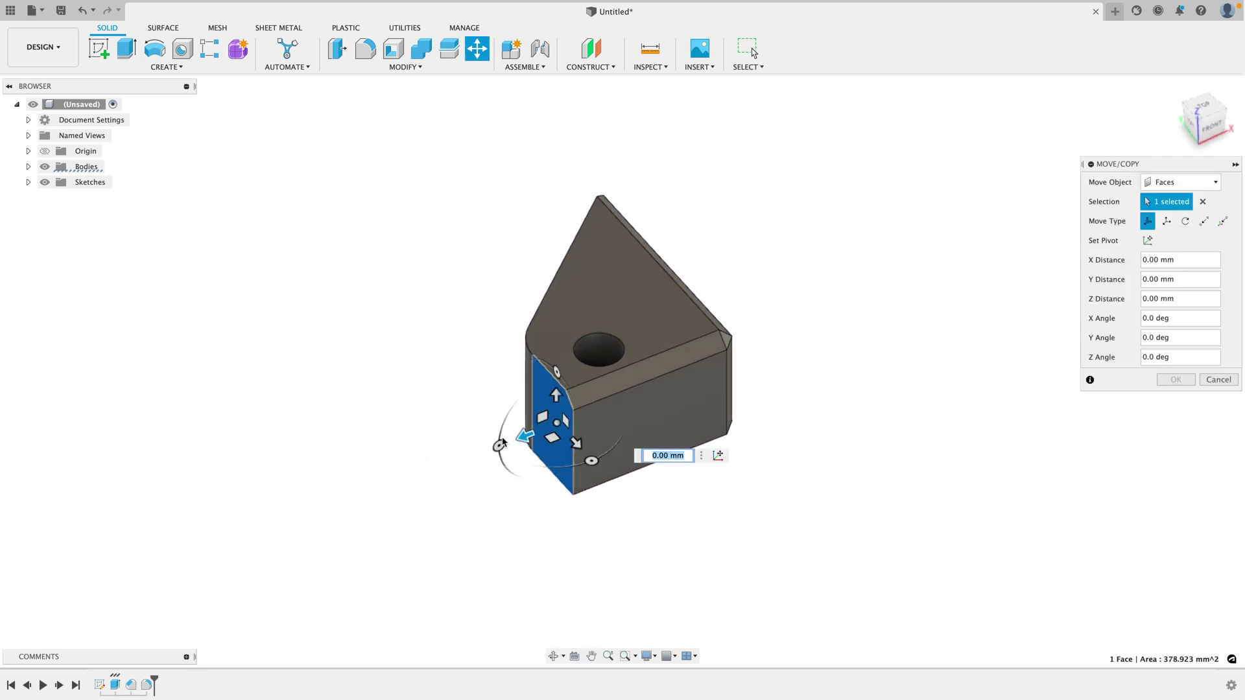
drag(503, 442, 499, 436)
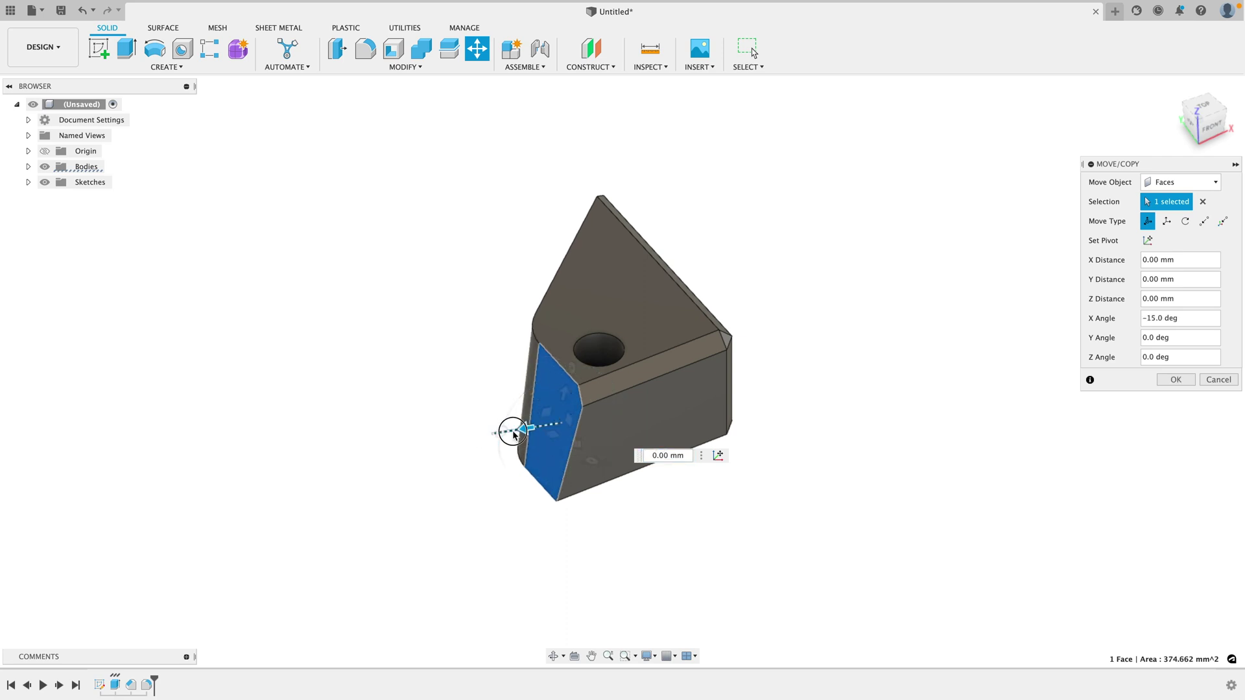
text(5)
key(Return)
shift+middle_drag(436, 467, 478, 448)
middle_drag(784, 372, 675, 425)
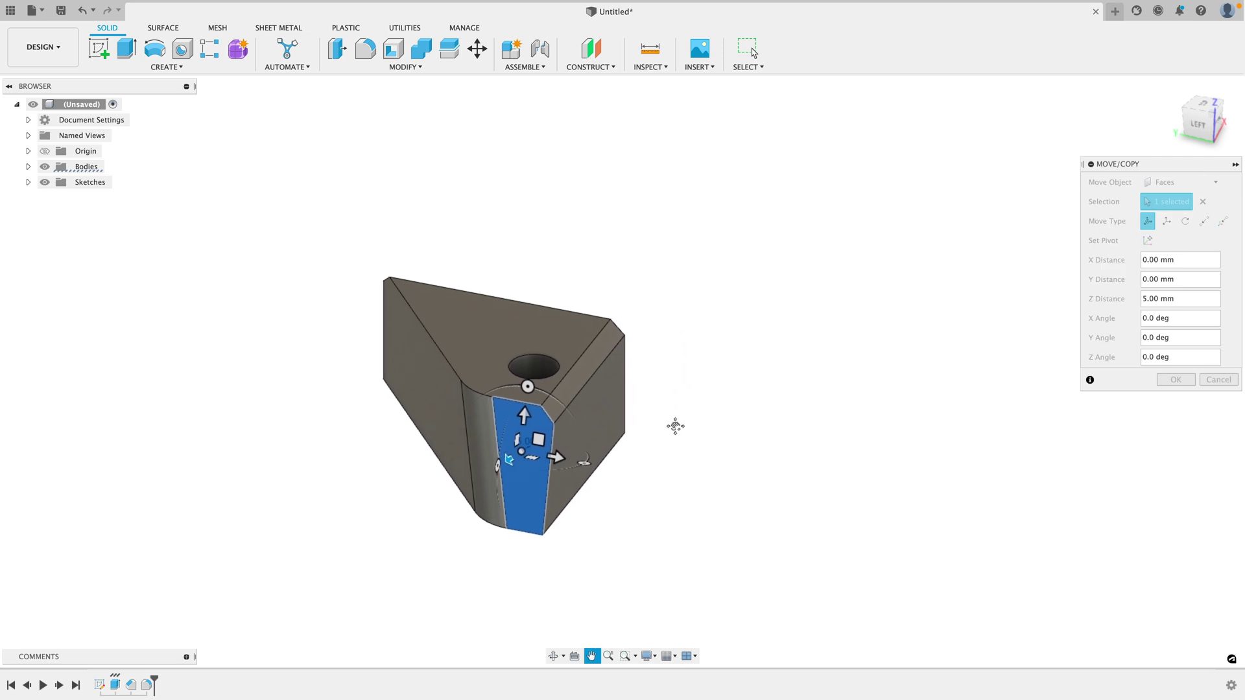
click(1175, 379)
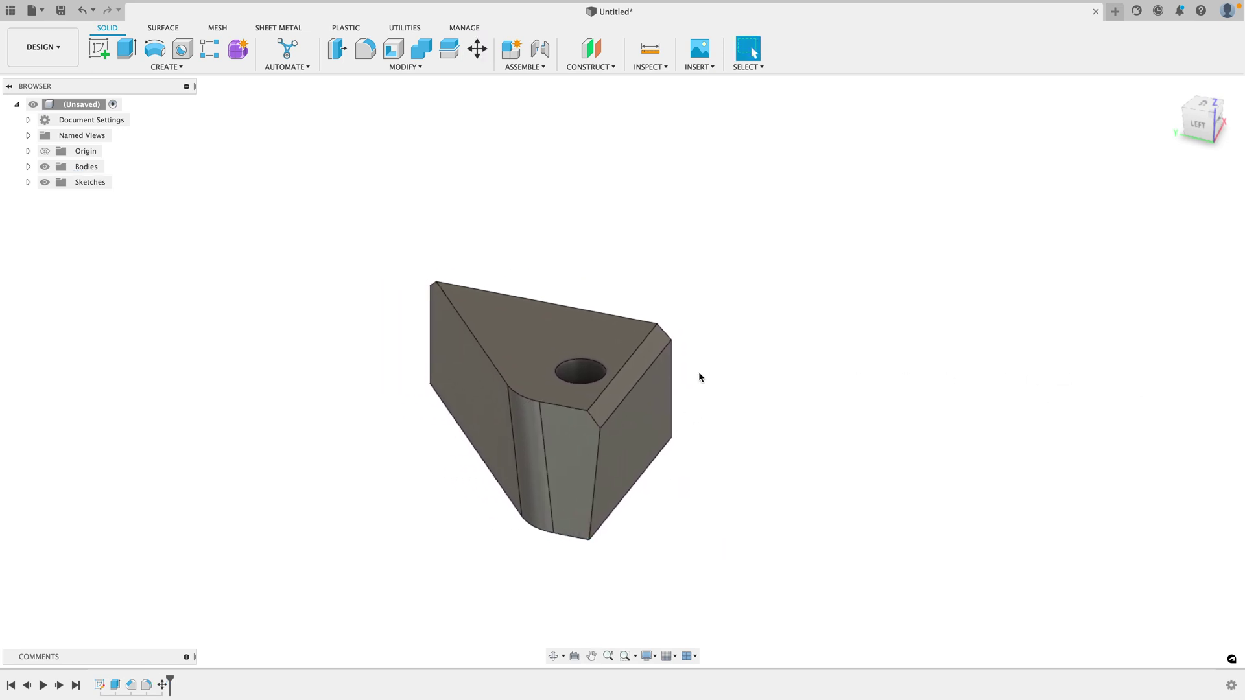
shift+middle_drag(697, 375, 622, 328)
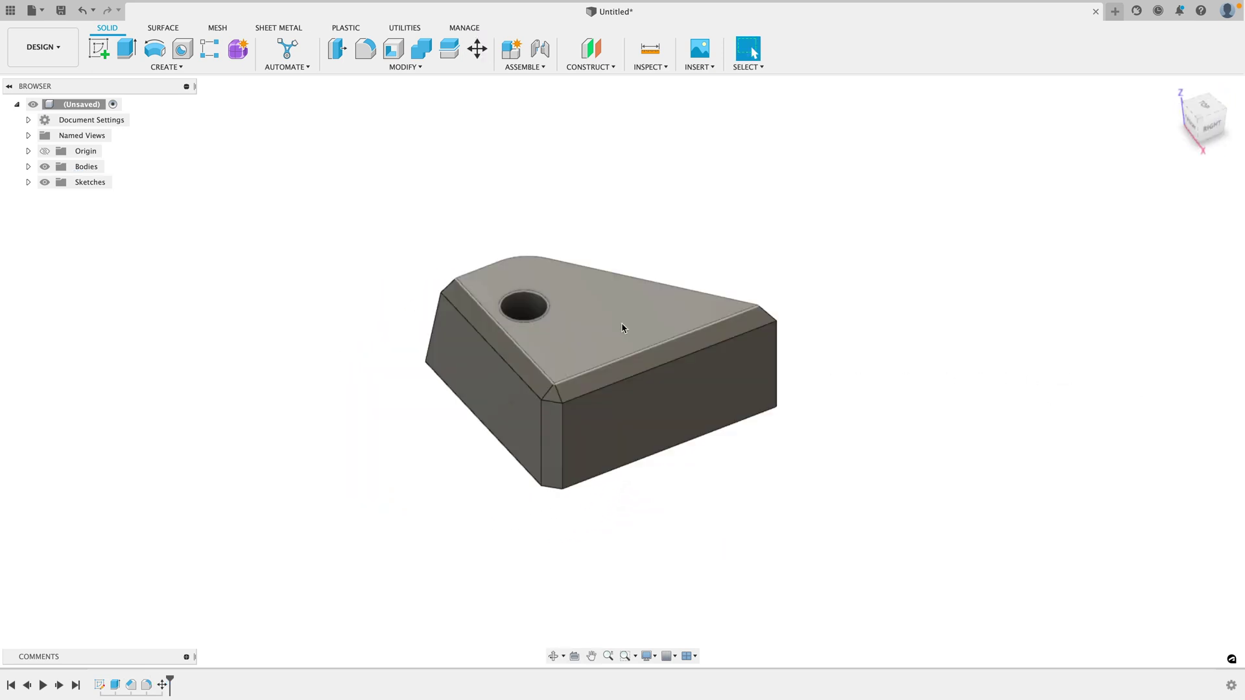
Step: Cut a 10.25 mm cylinder 40 mm down into the top face beside the first hole
click(153, 68)
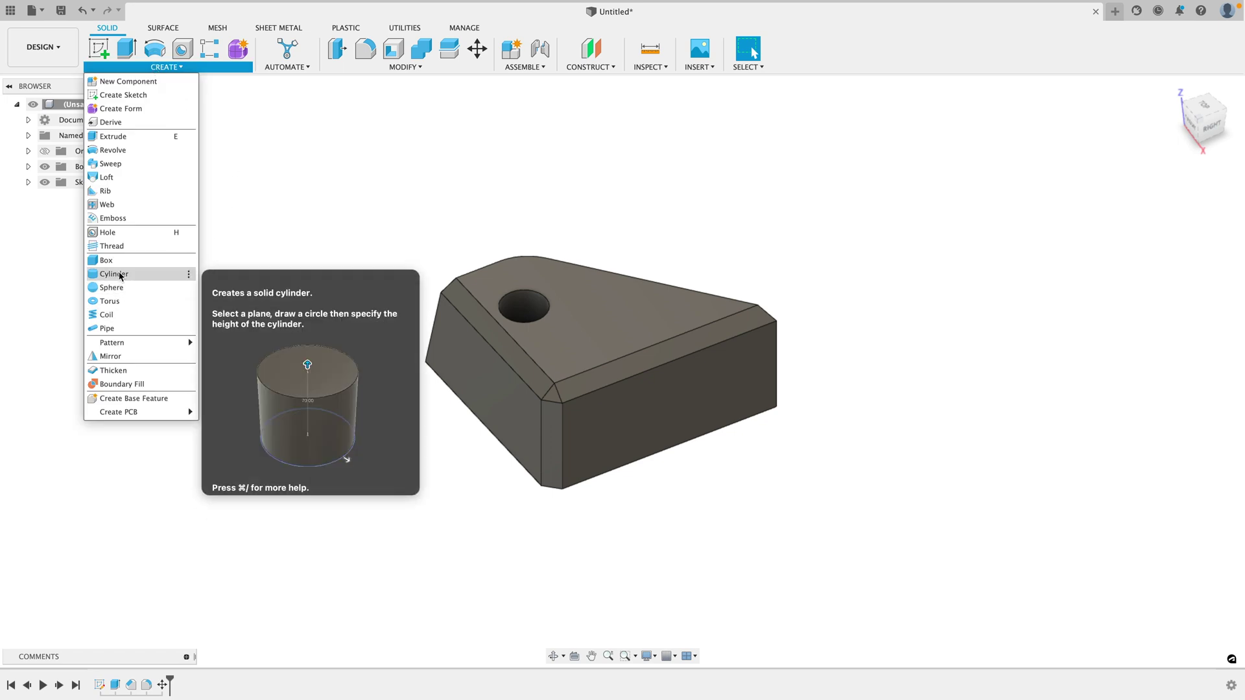
click(115, 274)
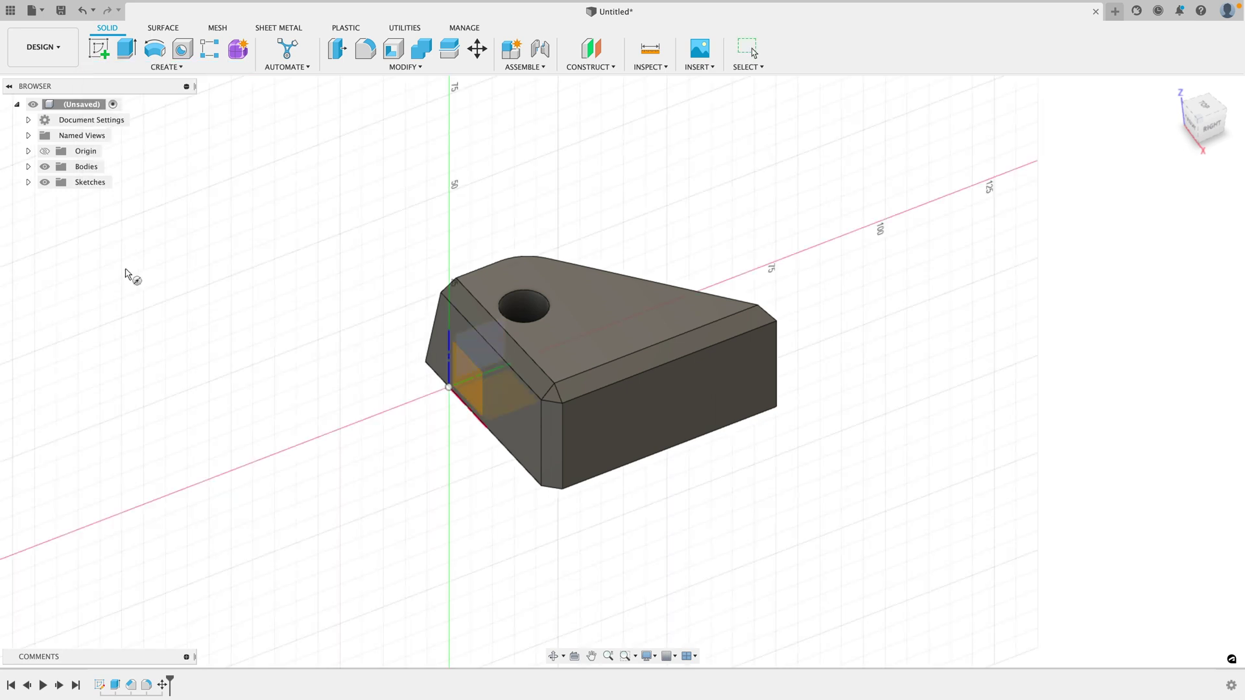
click(593, 317)
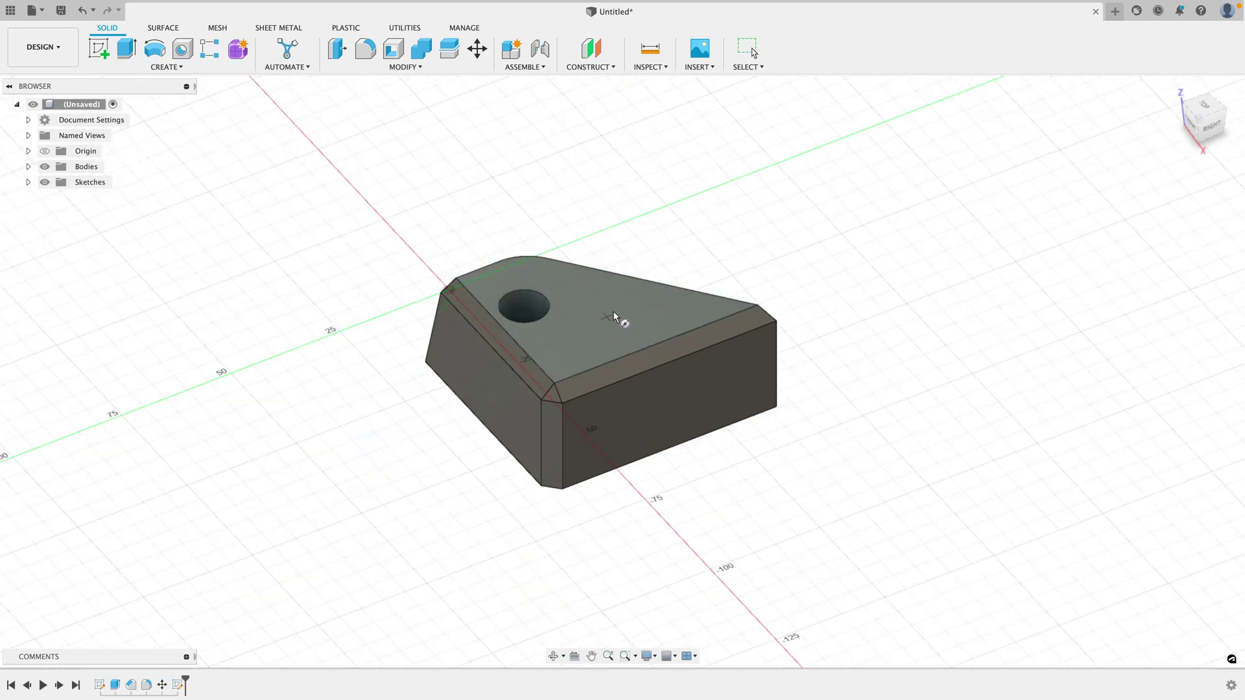
click(608, 317)
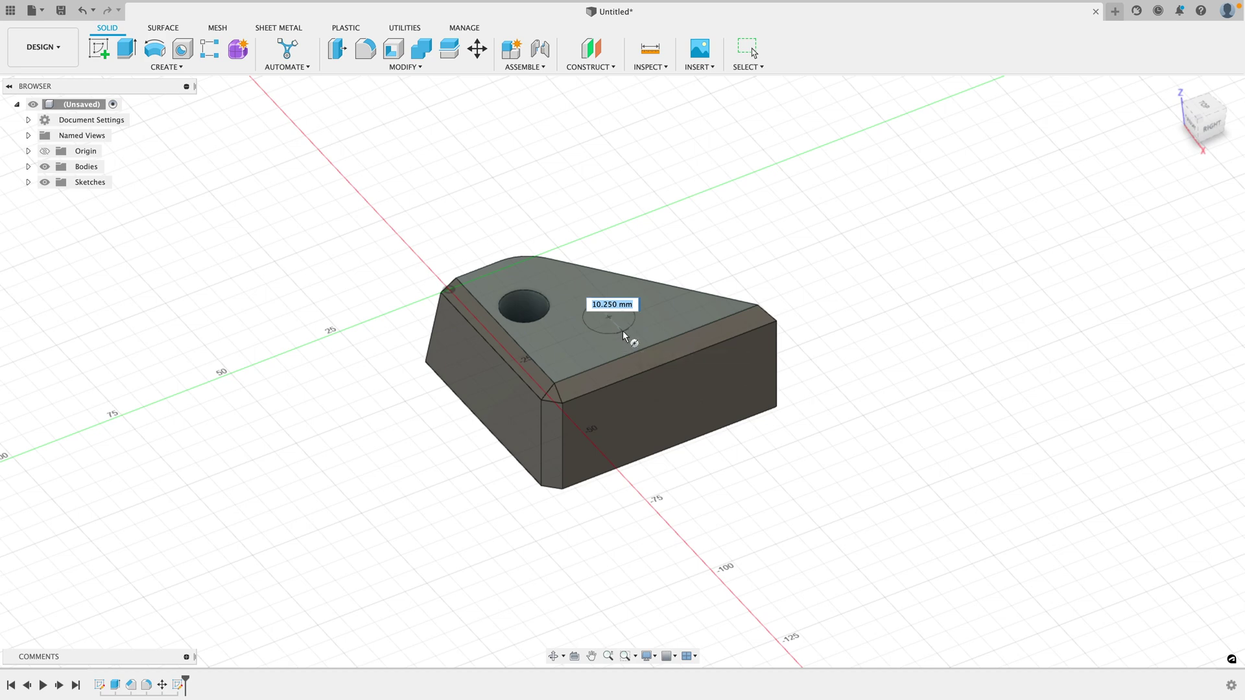
click(627, 337)
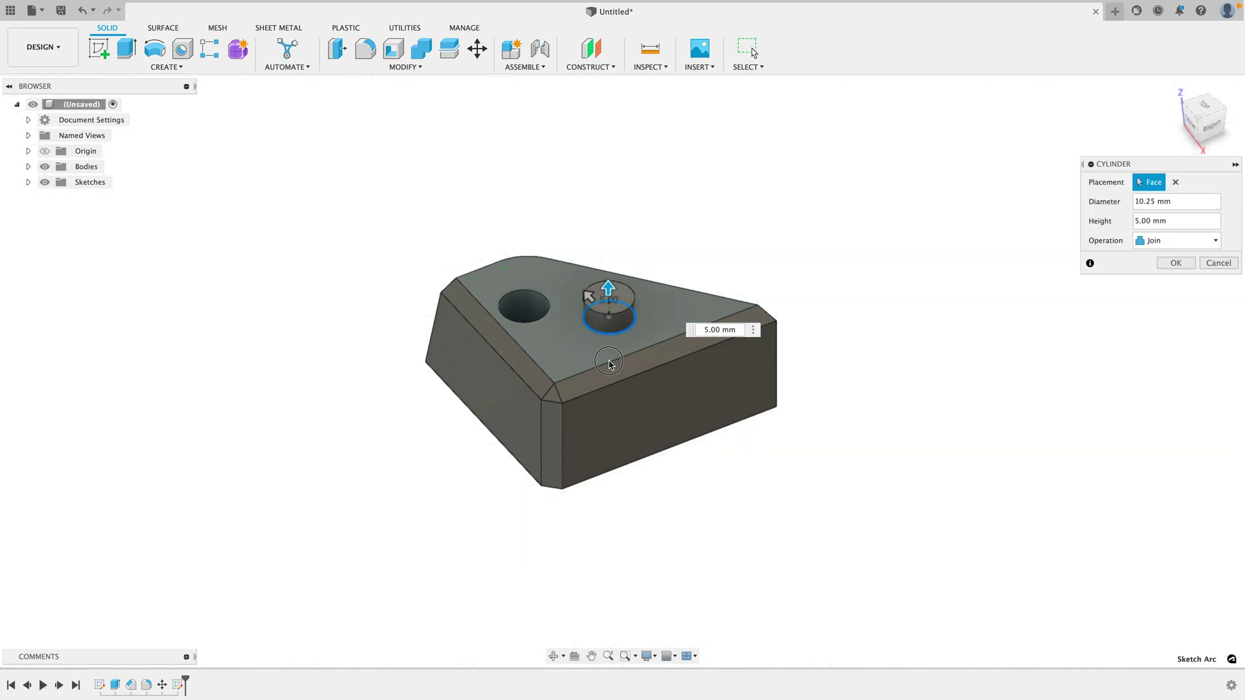
drag(608, 289, 719, 402)
click(1175, 282)
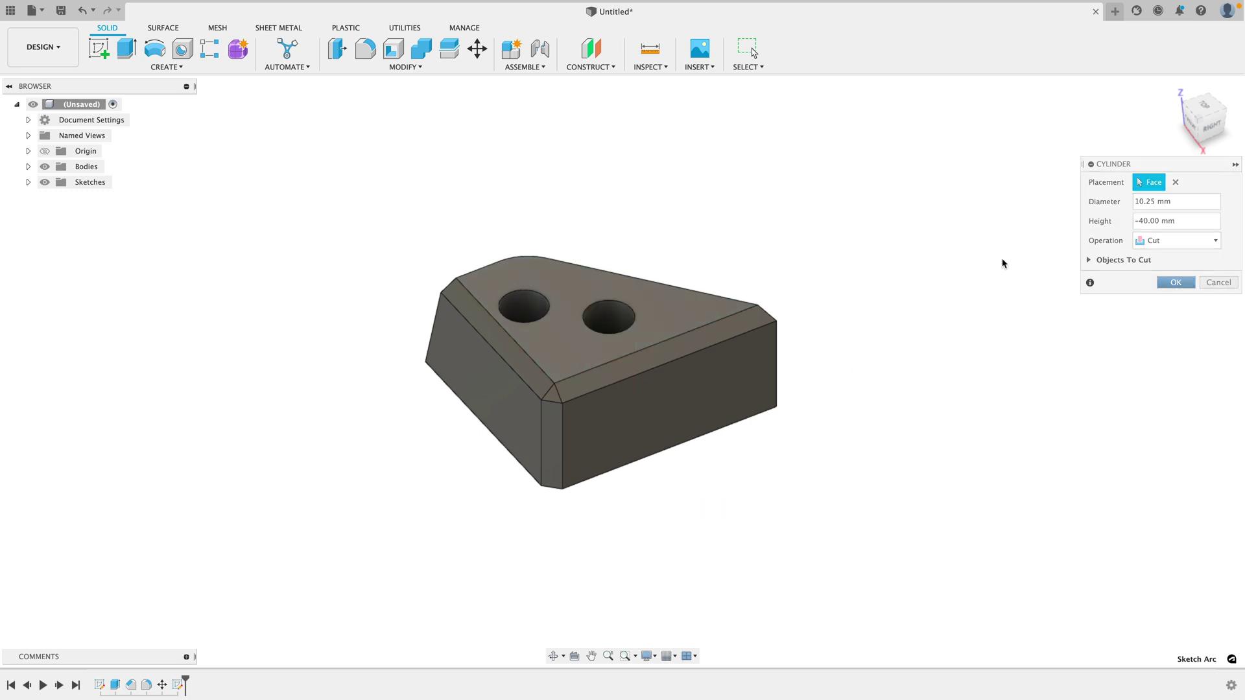
shift+middle_drag(925, 270, 833, 266)
Step: Add a 9.347 × 9.249 mm box, 5 mm tall, on the top face beside the holes
click(154, 67)
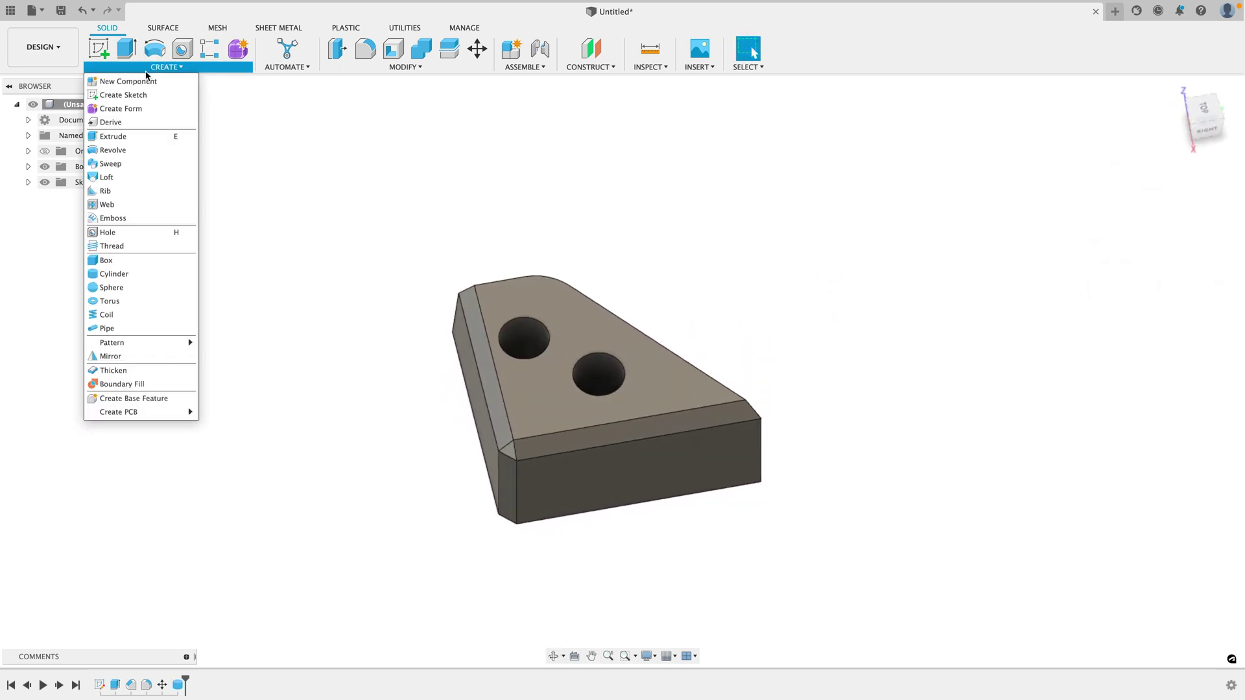
click(108, 261)
click(536, 397)
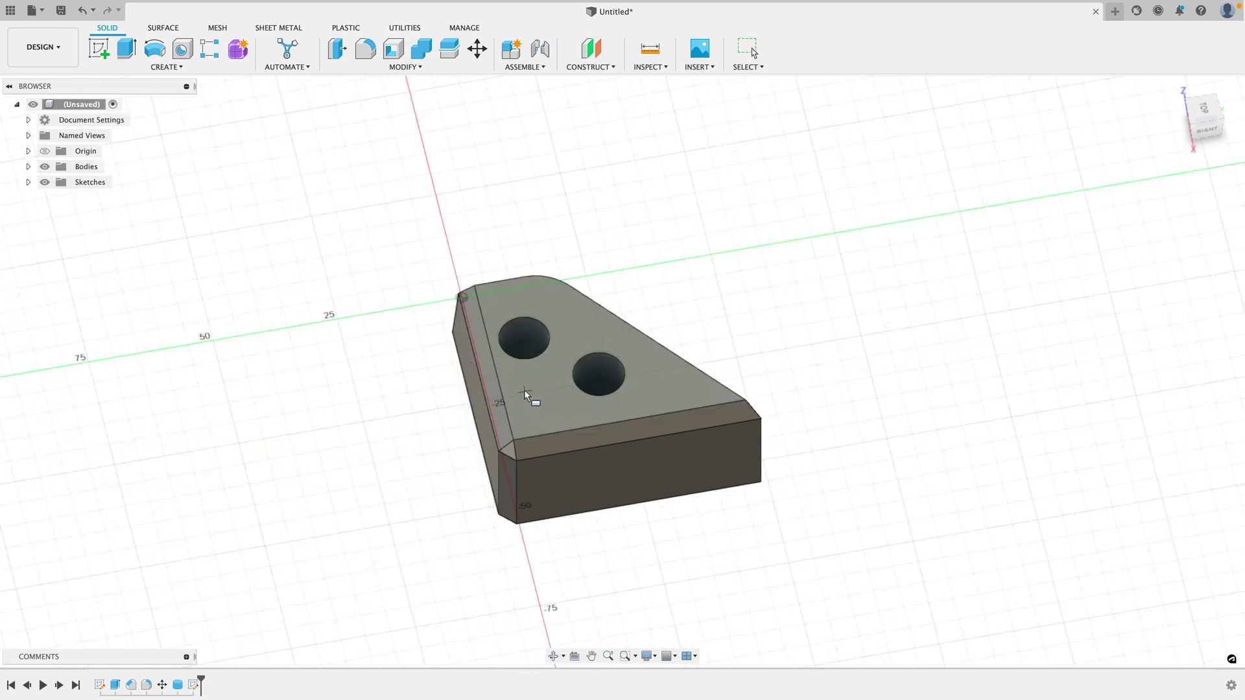
click(511, 387)
click(568, 422)
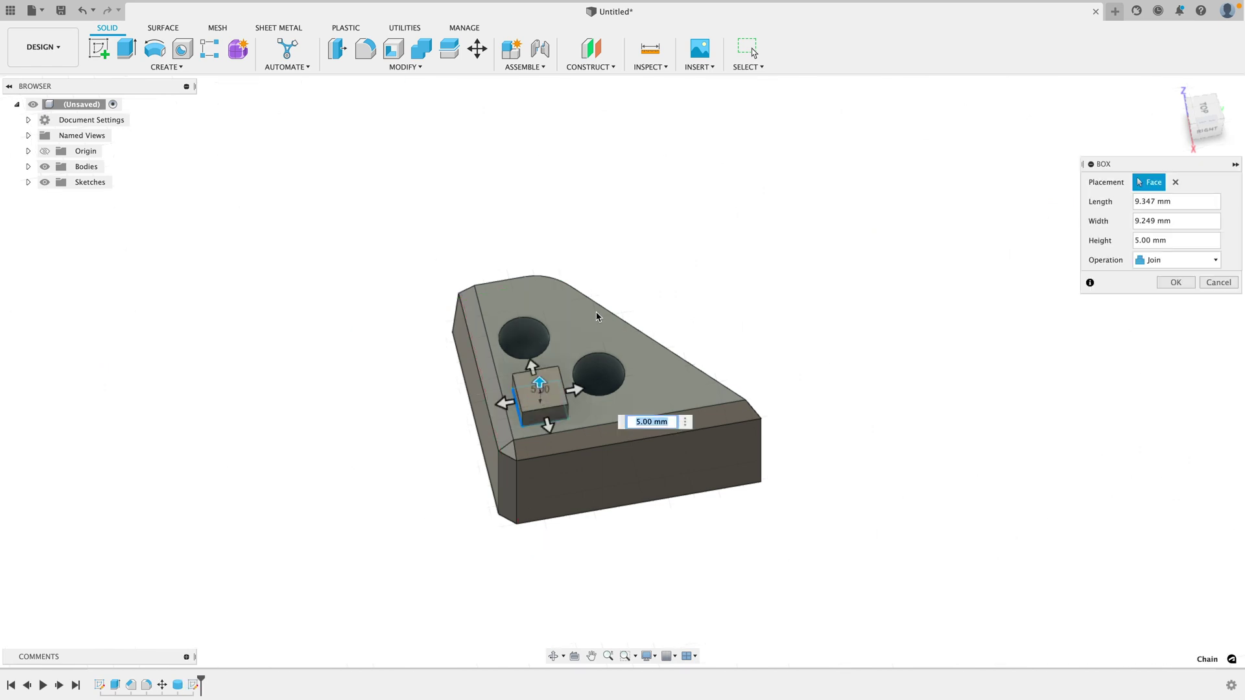
key(Return)
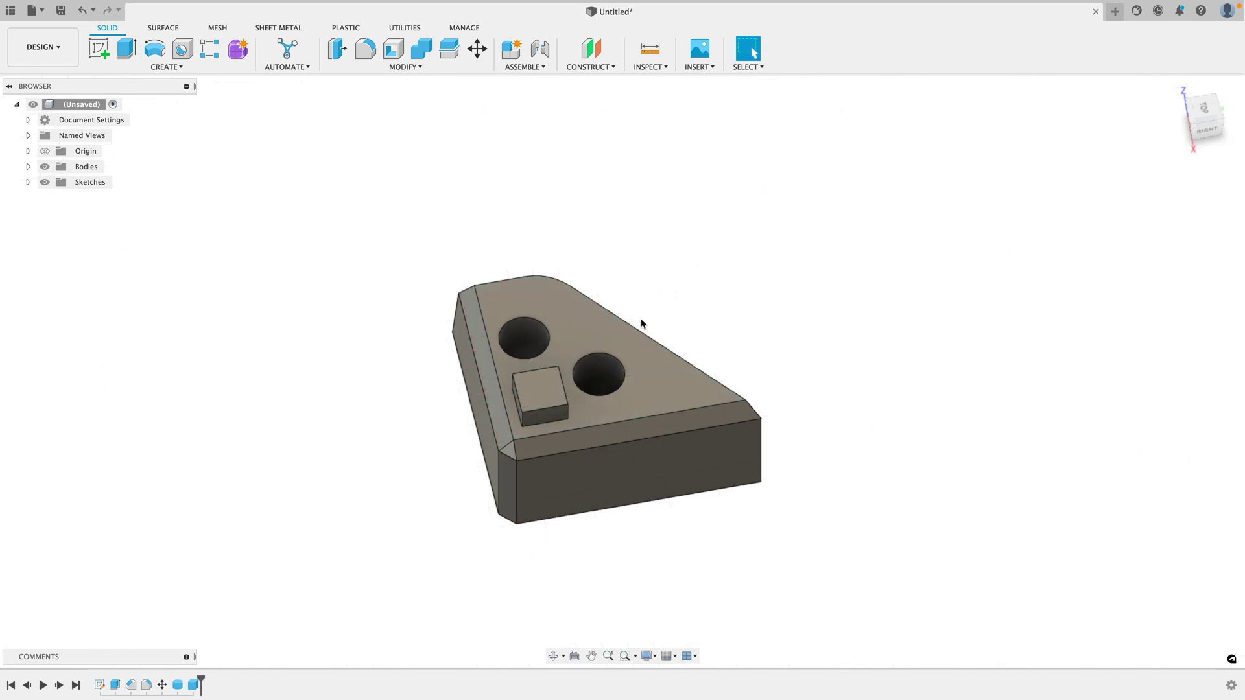
mouse_move(641, 322)
shift+middle_down()
mouse_move(589, 372)
mouse_move(561, 291)
mouse_move(614, 350)
mouse_move(658, 330)
shift+middle_up()
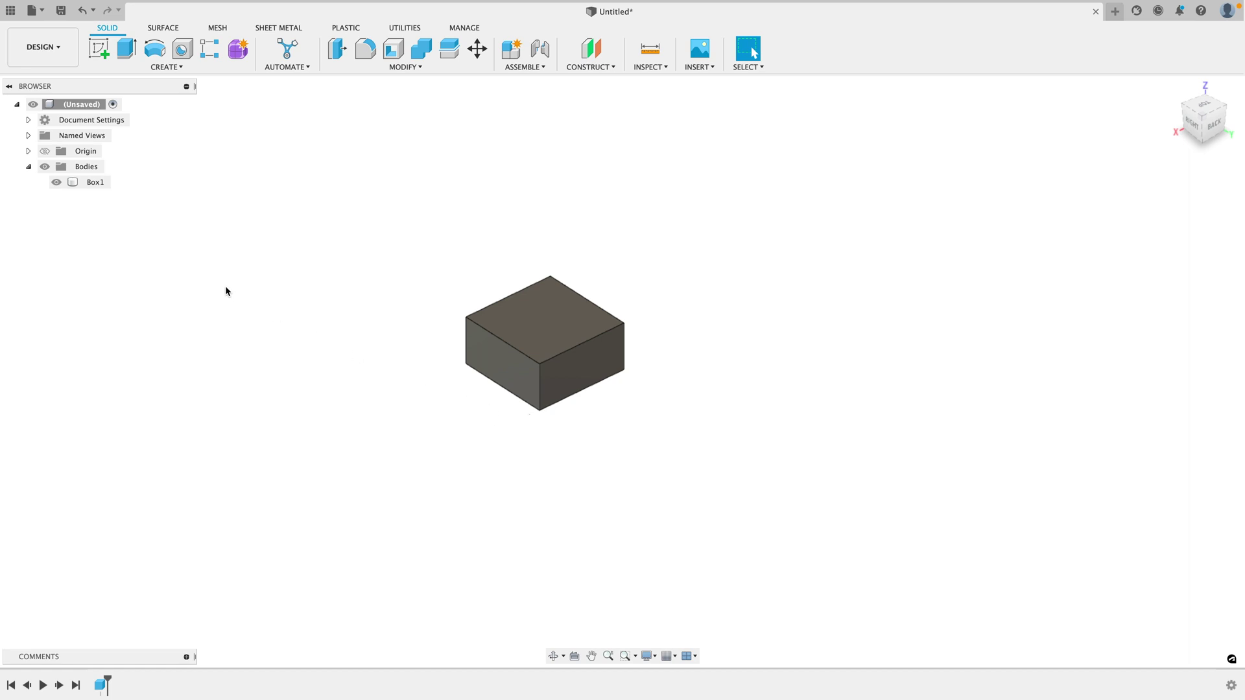
Step: Export the Box1 body via Save As Mesh as STL (Binary) in millimetres
right_click(93, 186)
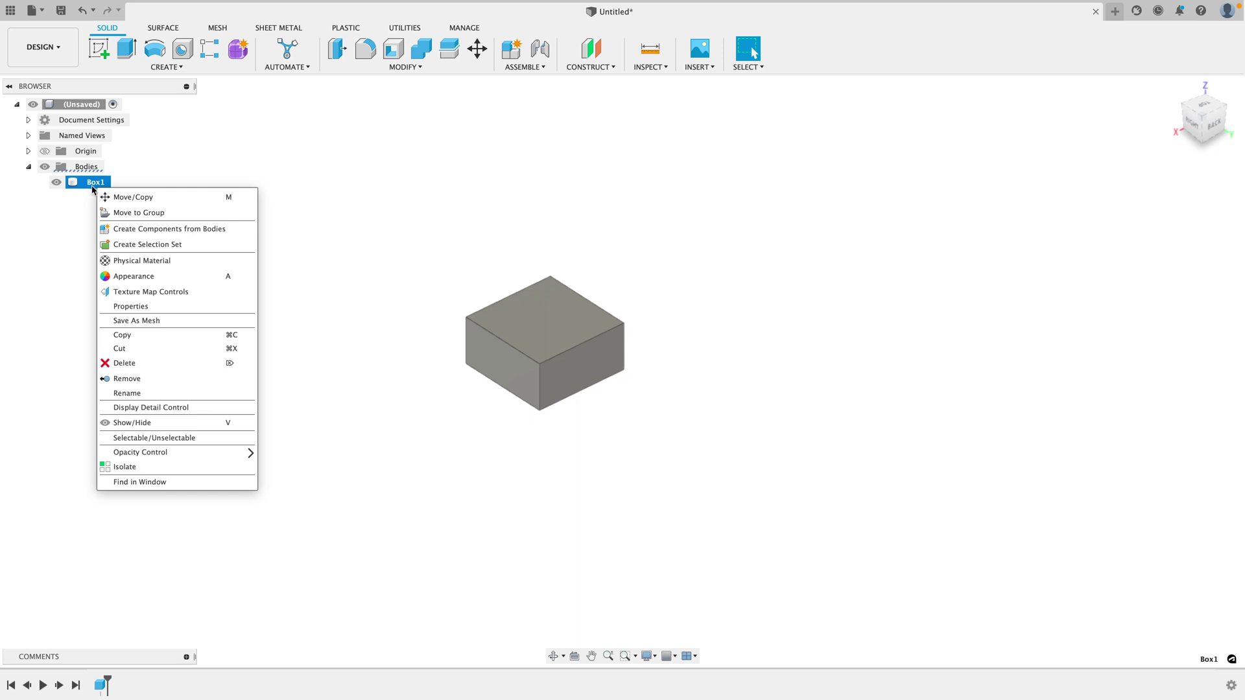
click(123, 322)
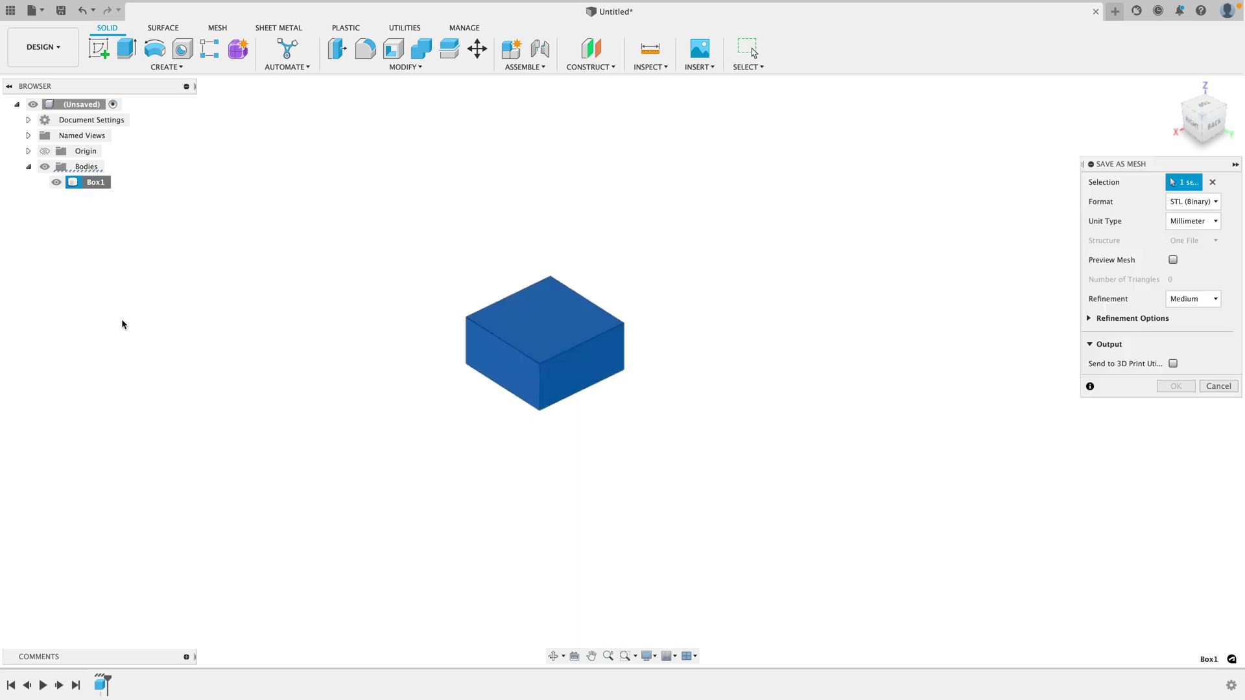
click(1181, 201)
click(1187, 236)
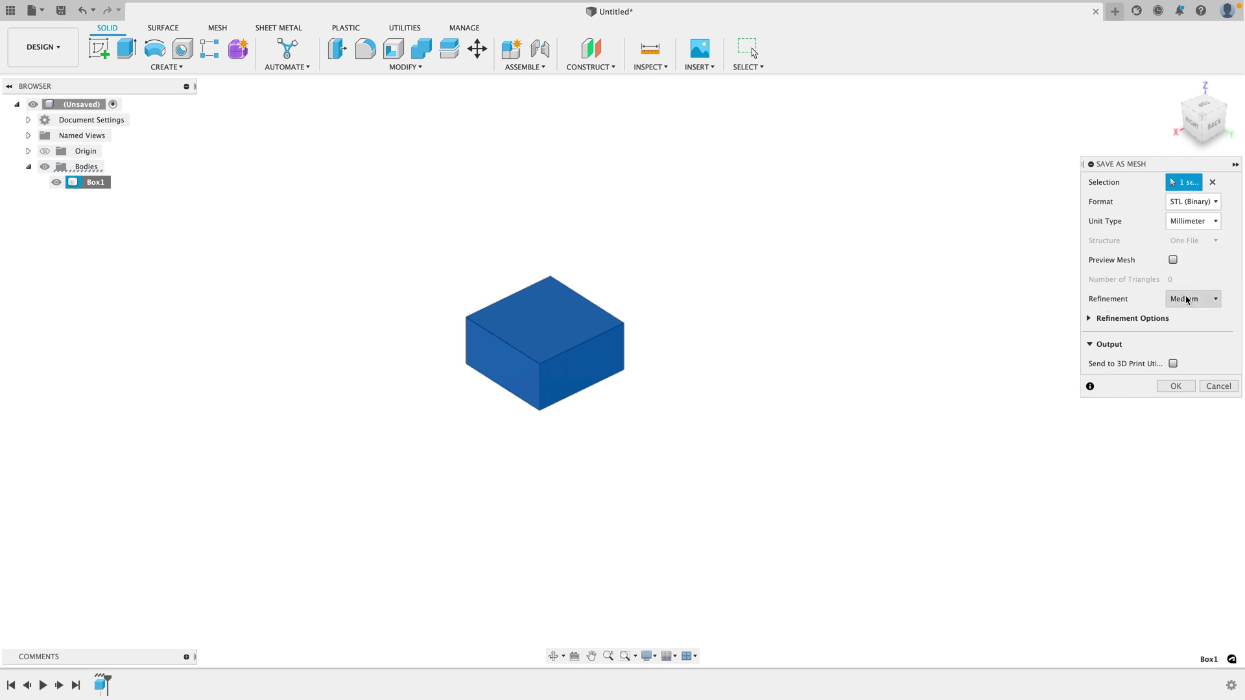
click(1175, 387)
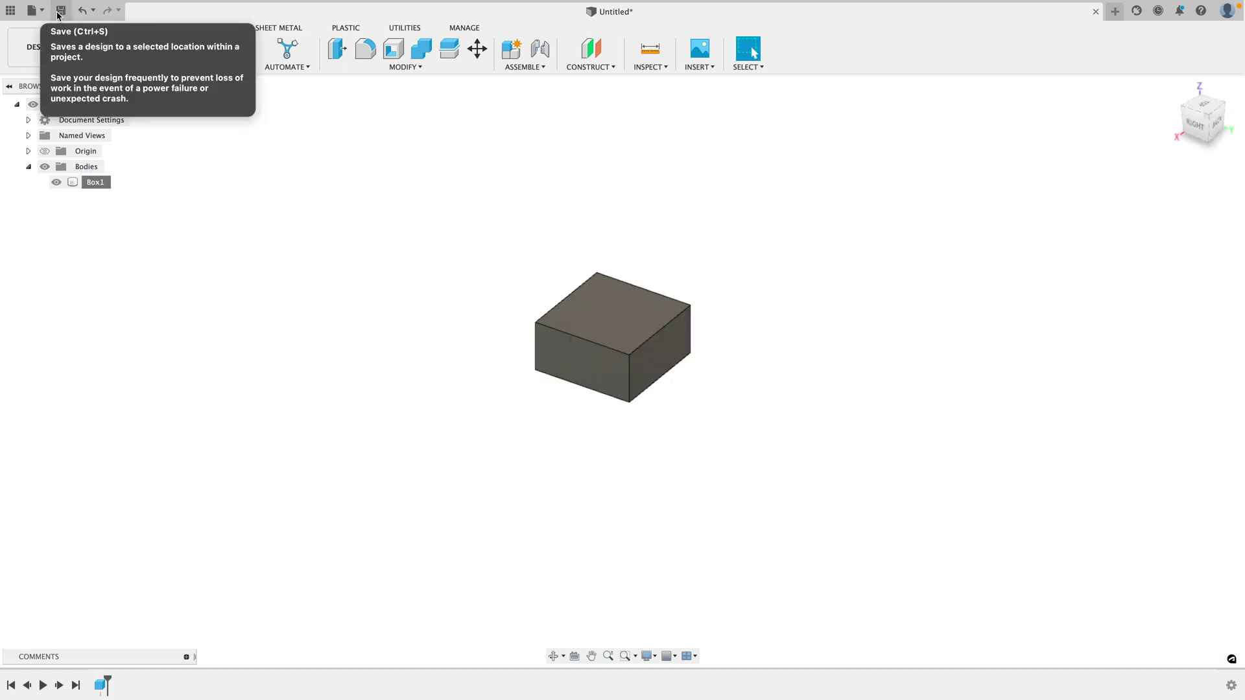
Step: Save the design as Box1 in the Tutorials location, replacing the Untitled name
click(60, 11)
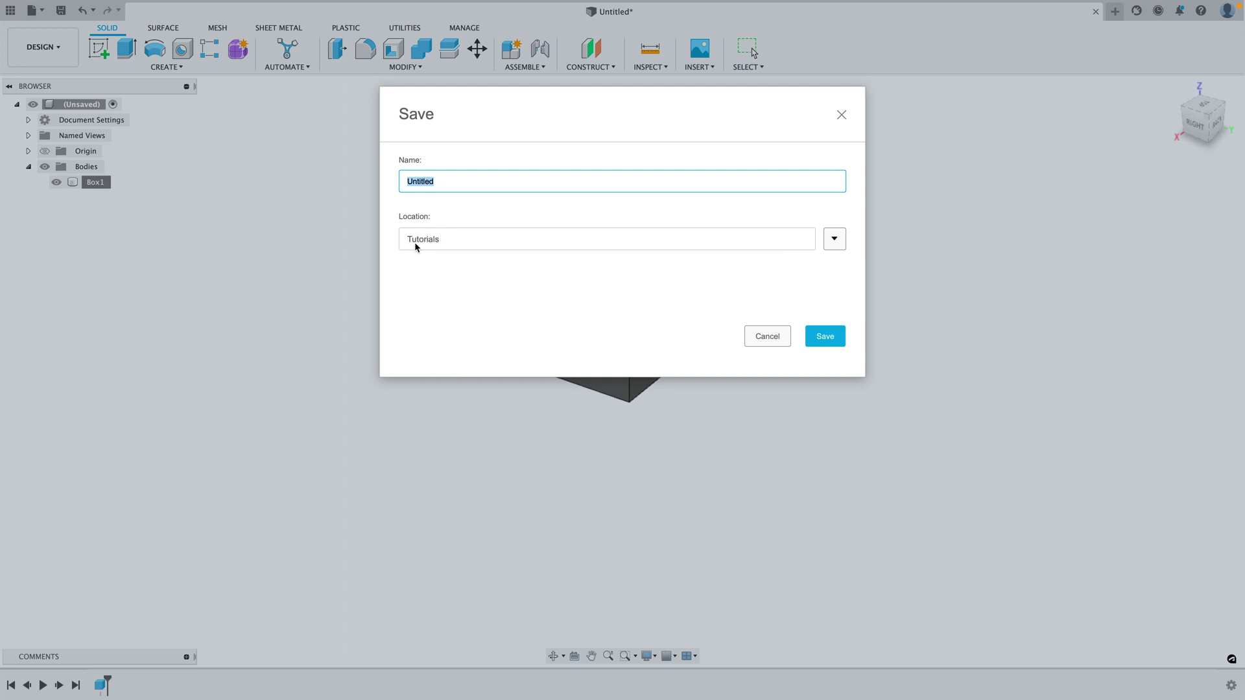
click(442, 182)
drag(443, 182, 388, 173)
text(Box1)
click(823, 336)
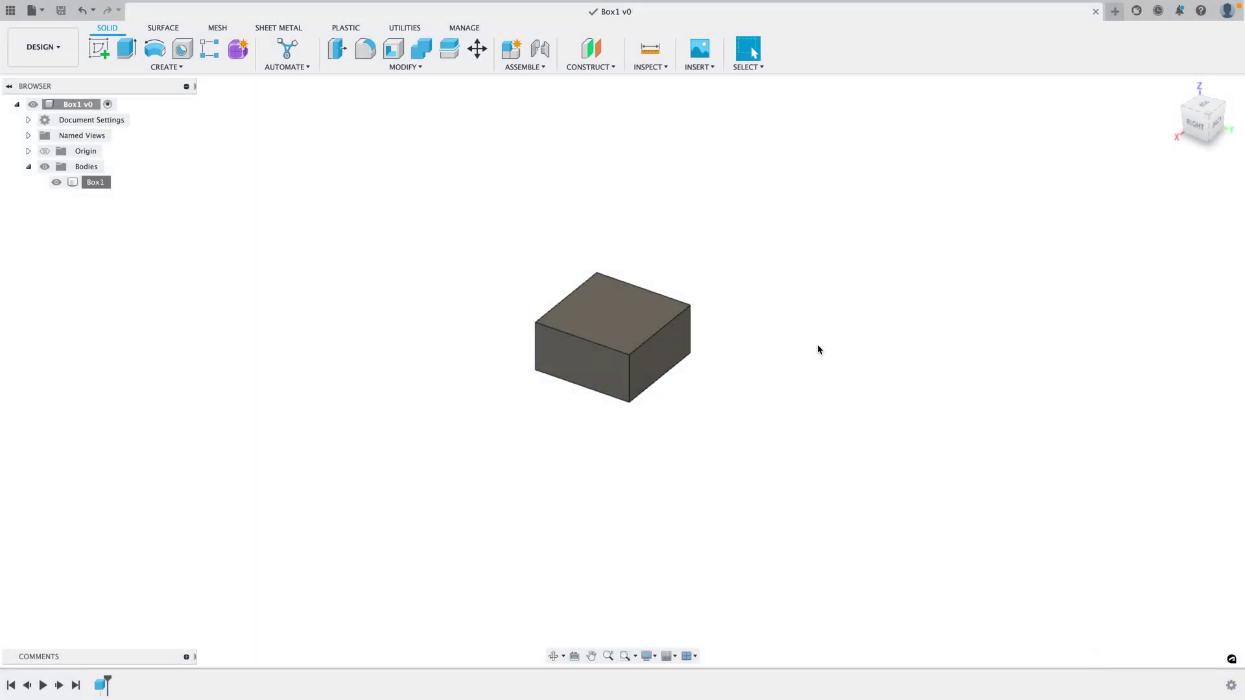
Step: Browse the Tutorials project in the data panel and open the Box1 design
click(11, 11)
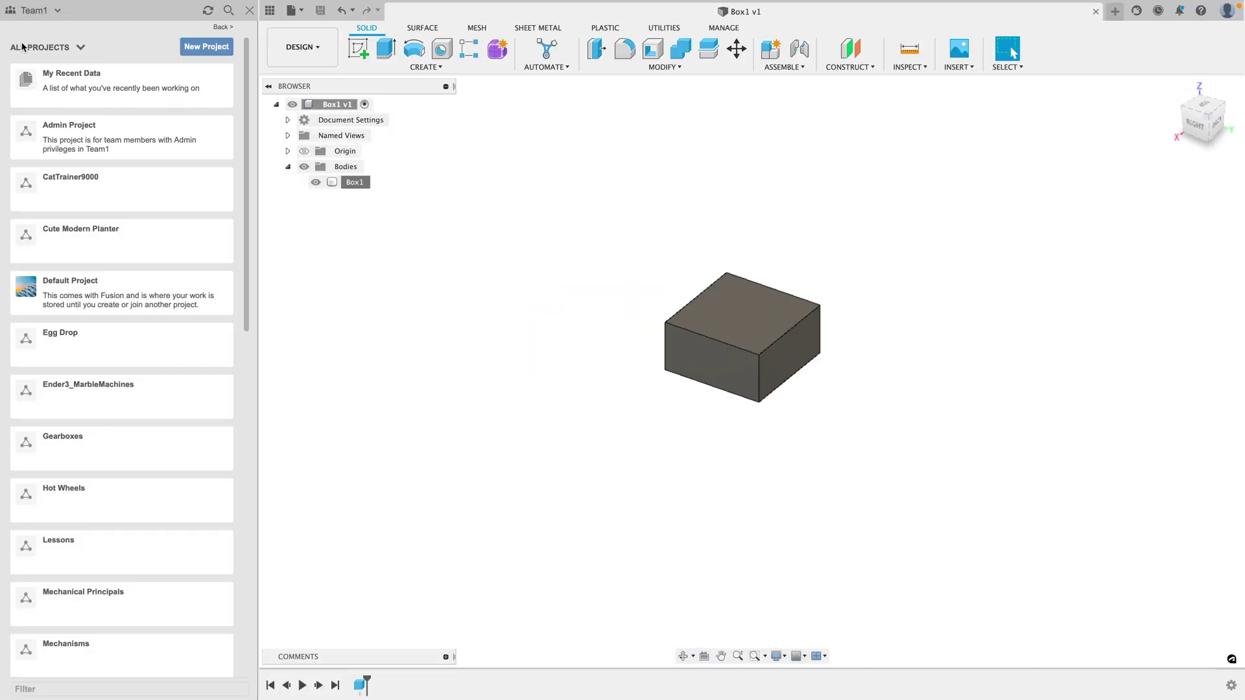
scroll(111, 193, down, 10)
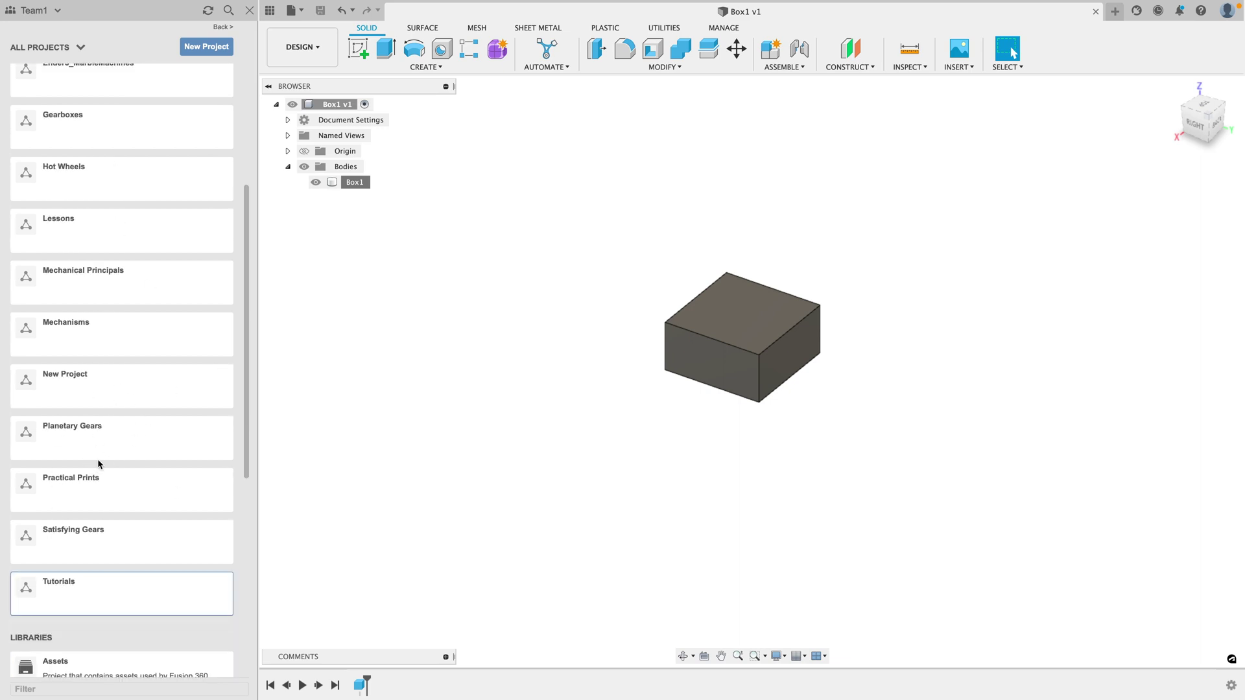
scroll(96, 489, down, 1)
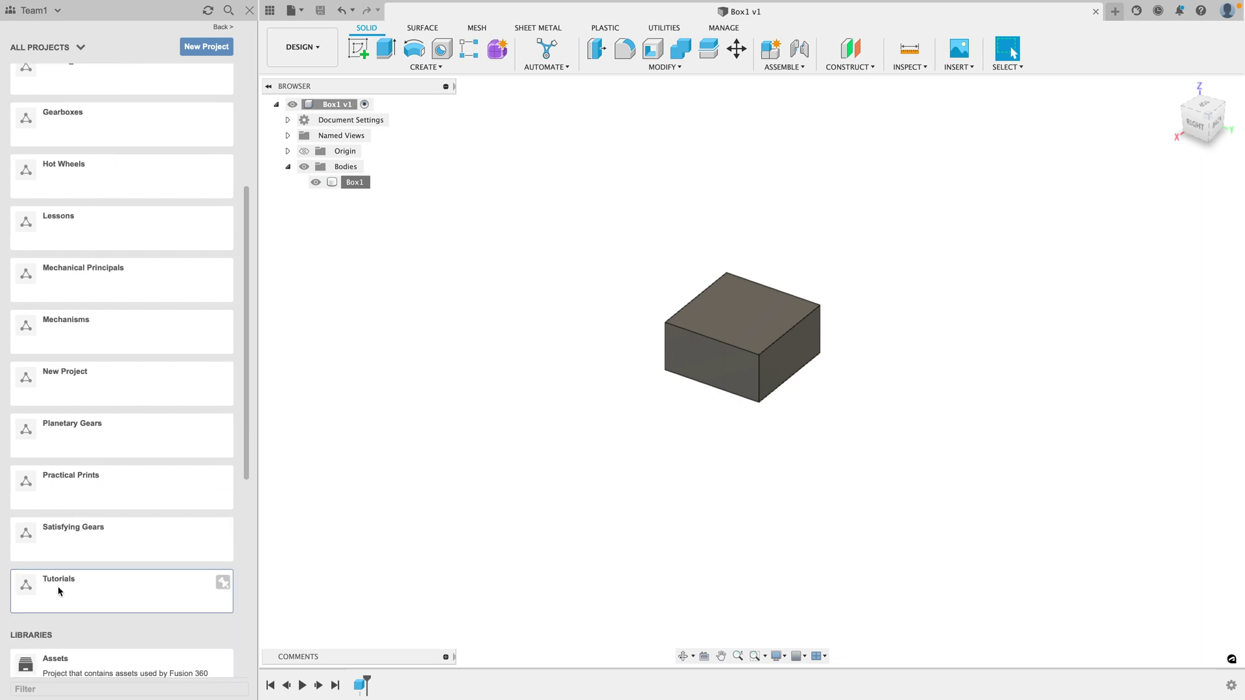
click(75, 586)
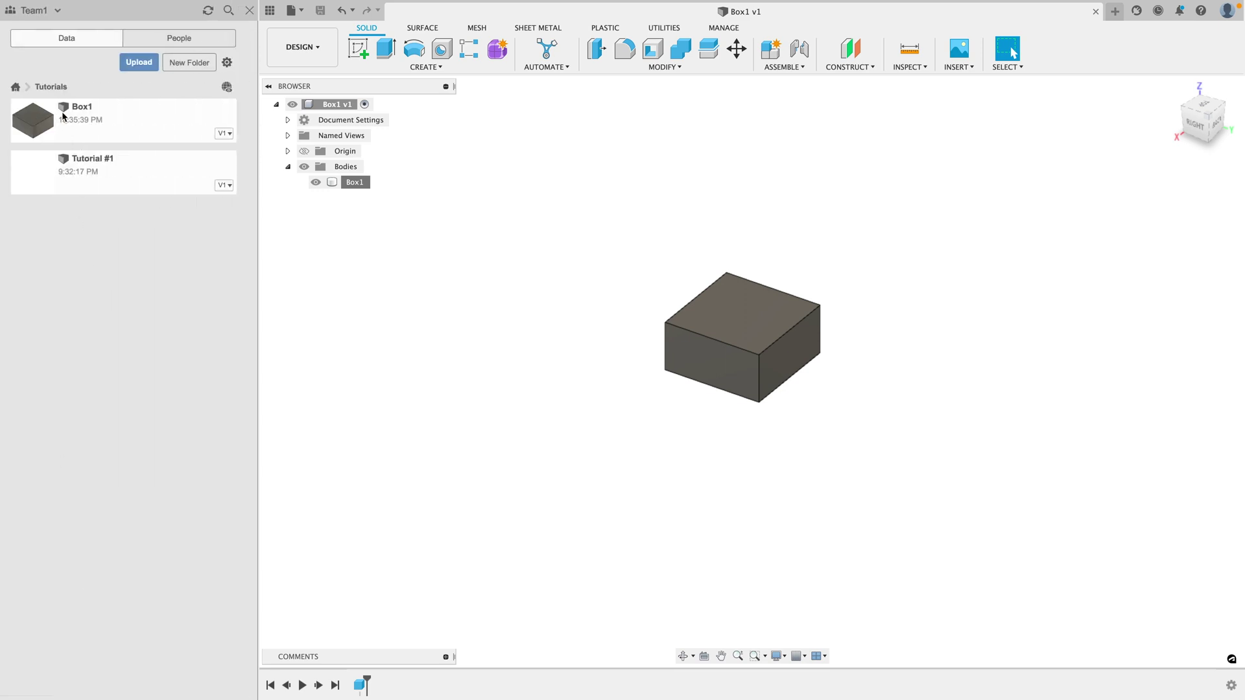
double_click(84, 122)
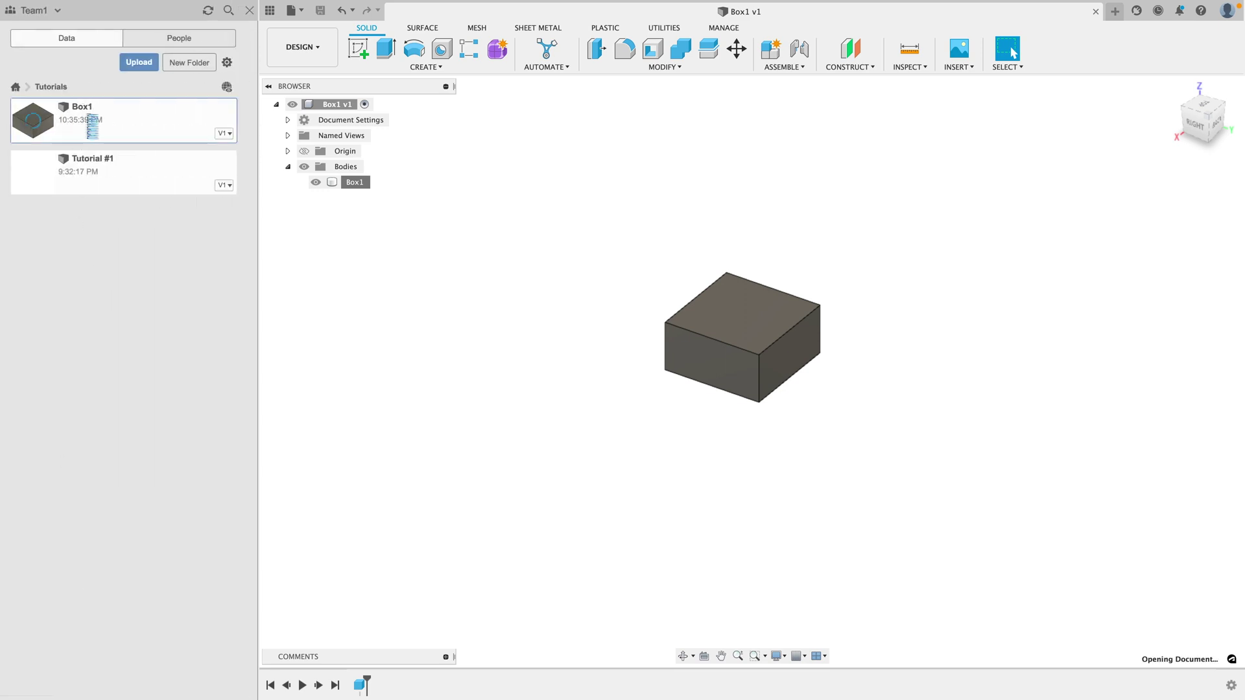
mouse_move(630, 258)
middle_down()
mouse_move(618, 258)
mouse_move(631, 249)
middle_up()
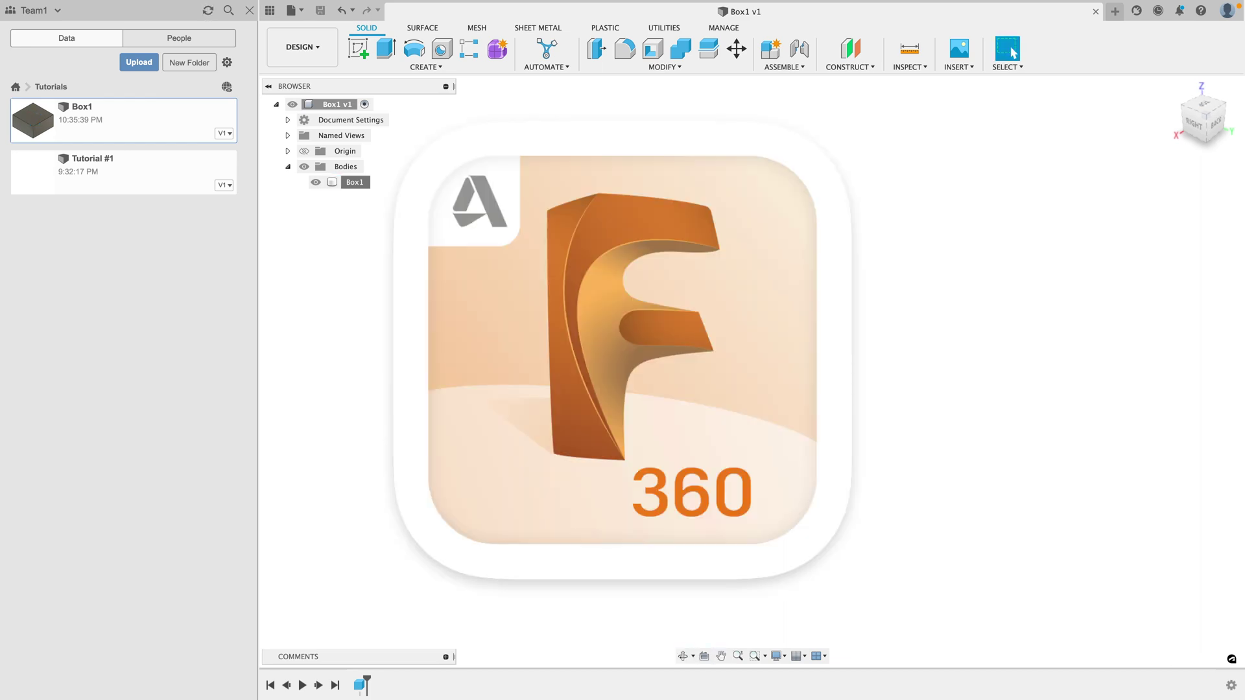